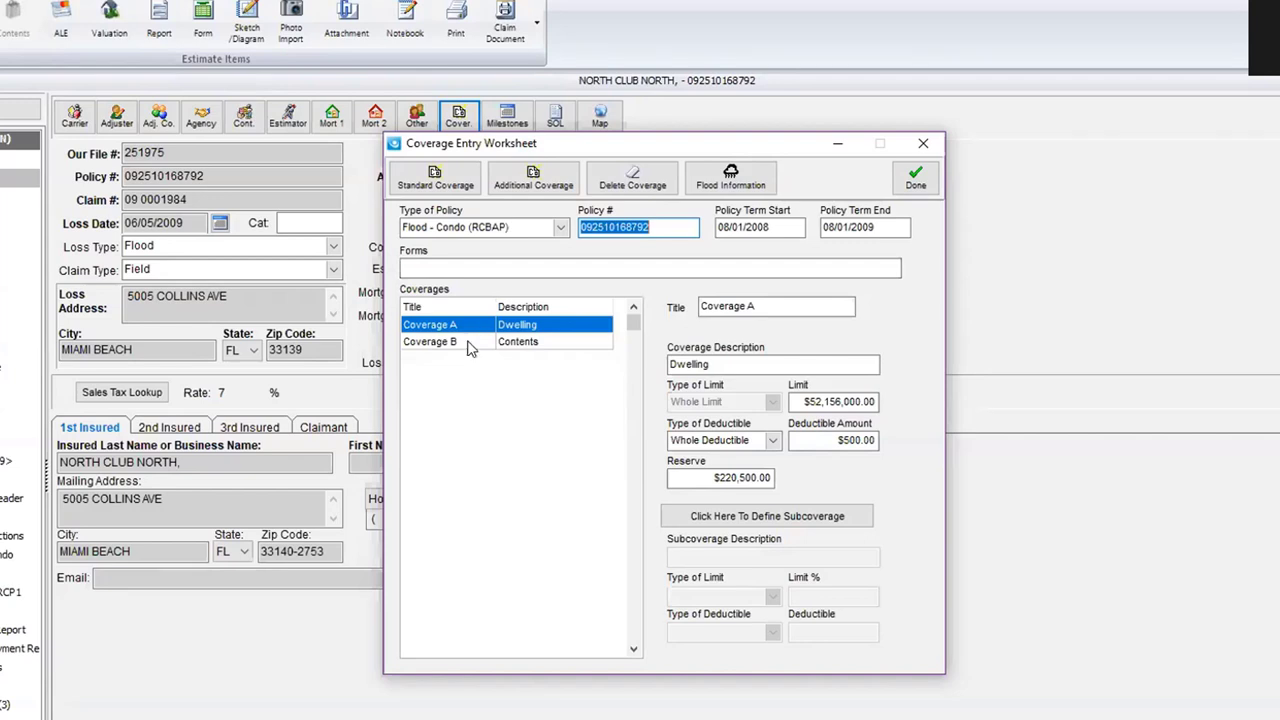
Step: Review the Coverage B contents details in the coverage entry worksheet, and close the worksheet
click(467, 343)
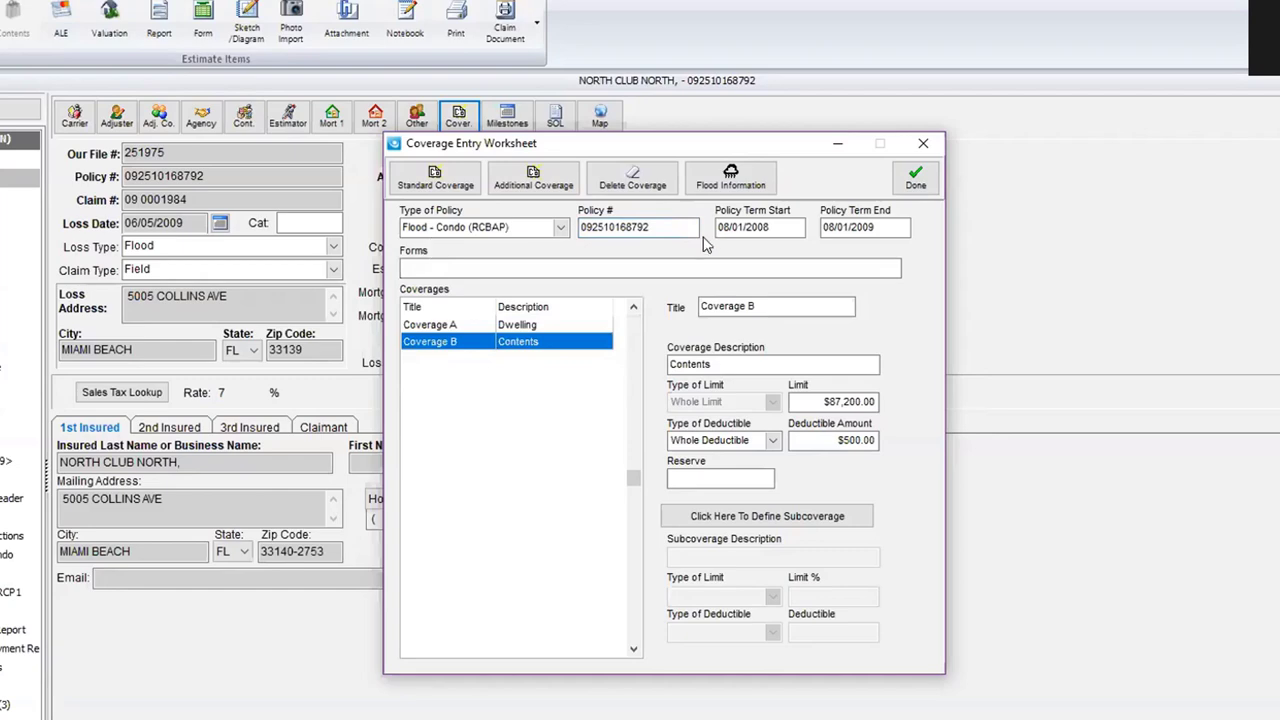
click(918, 180)
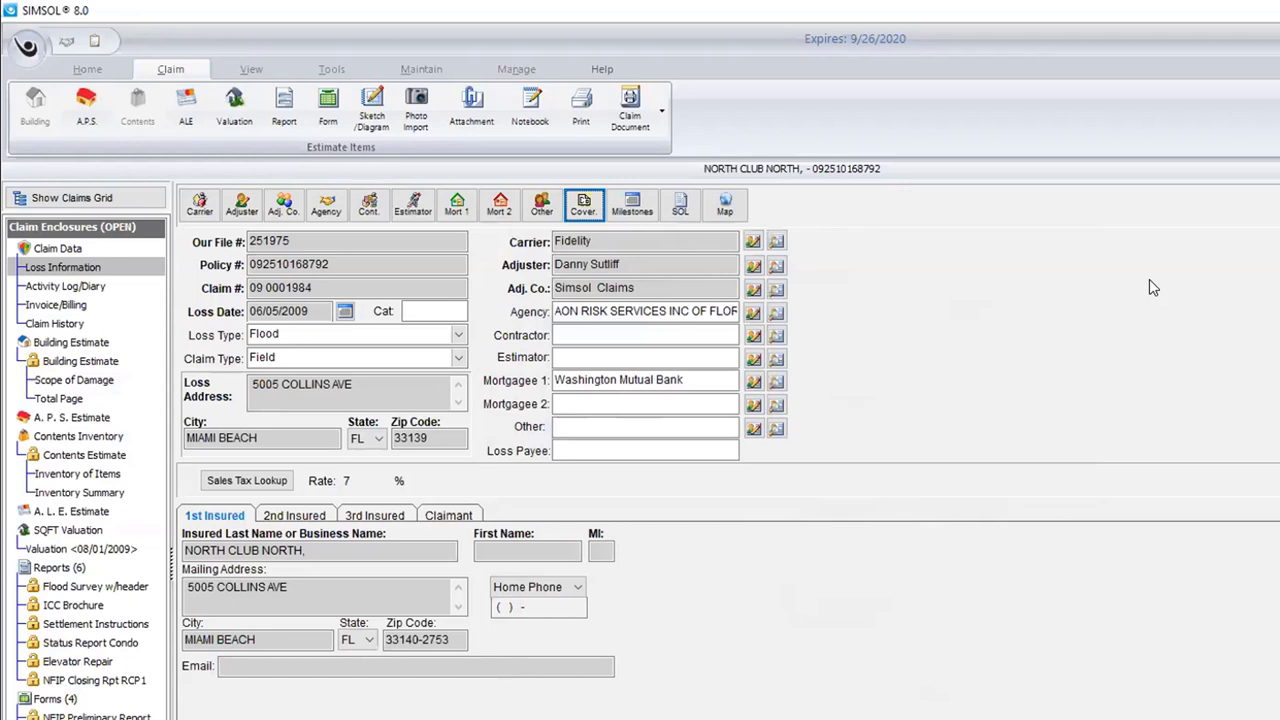
Step: Turn on Force Qualify RCC in the Building Estimate settings and dismiss the flood advisory
click(102, 363)
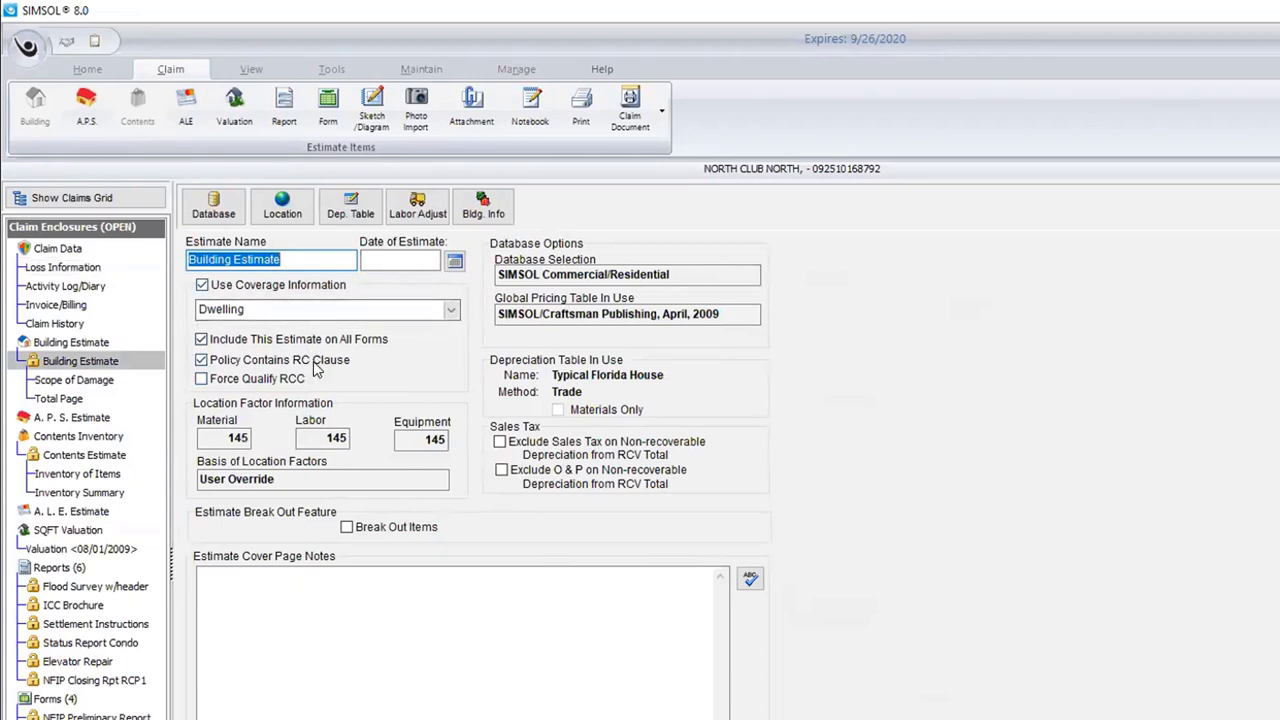
click(201, 381)
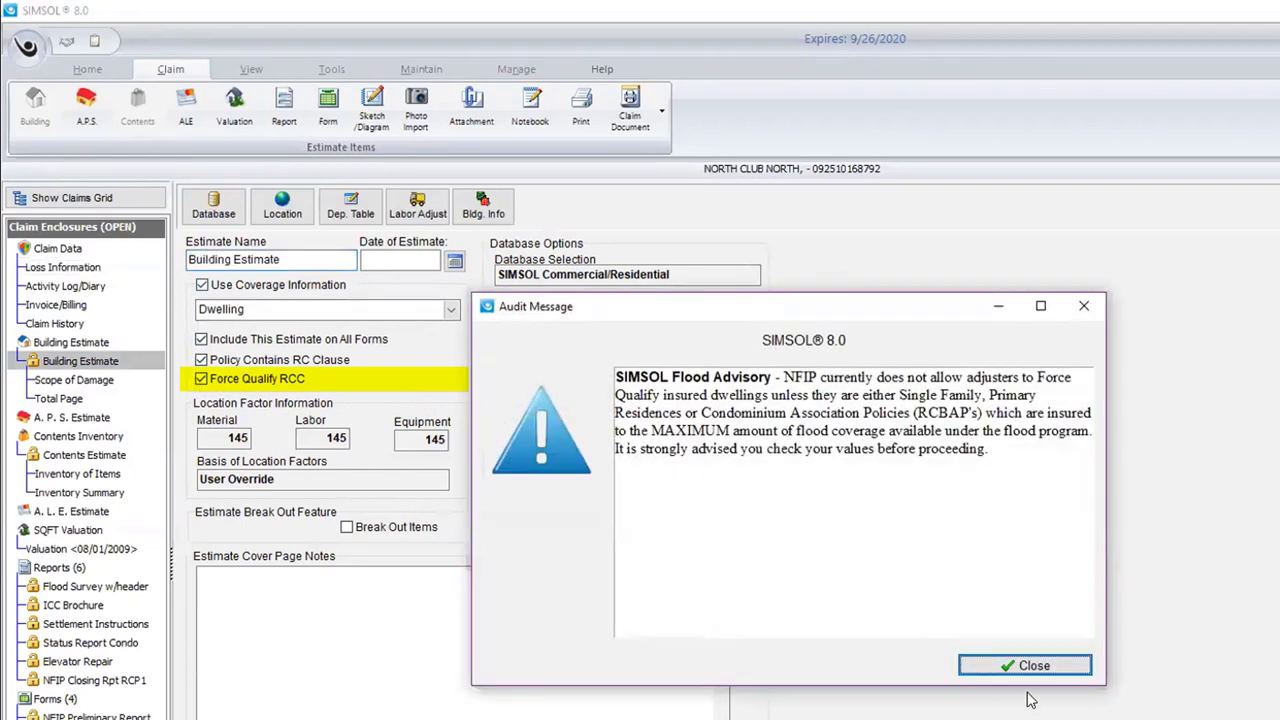
click(1029, 666)
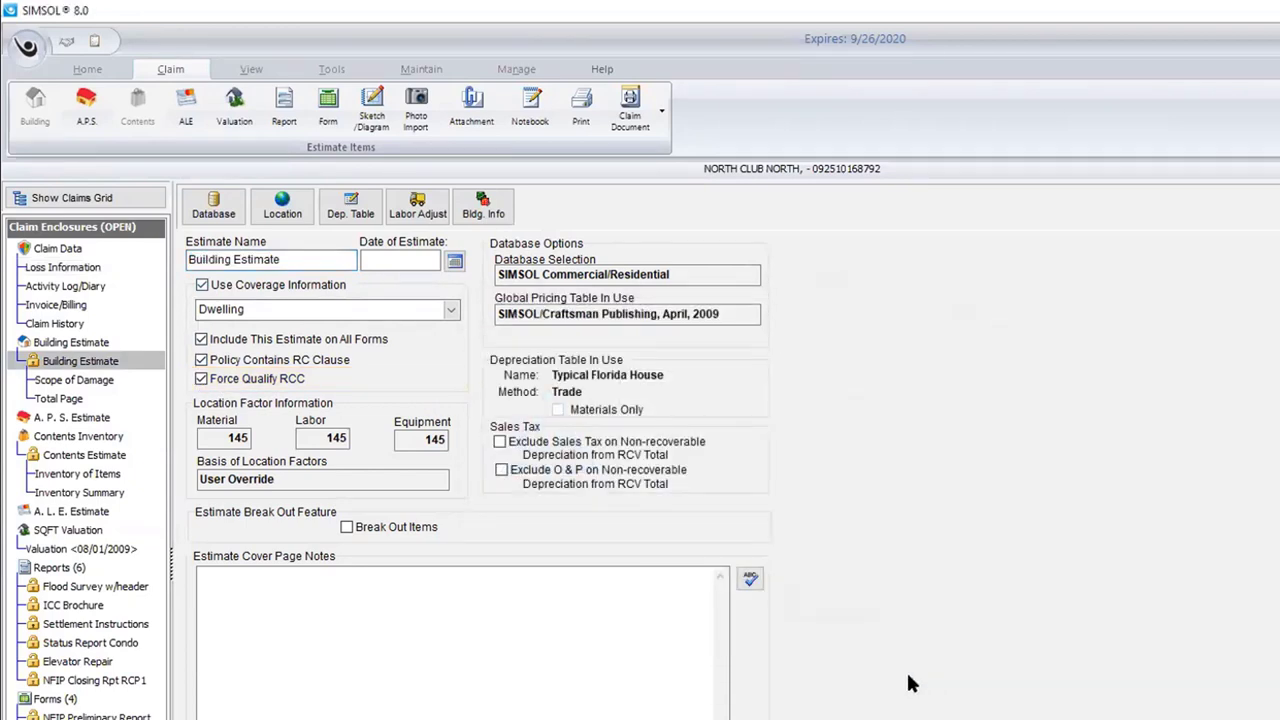
click(557, 591)
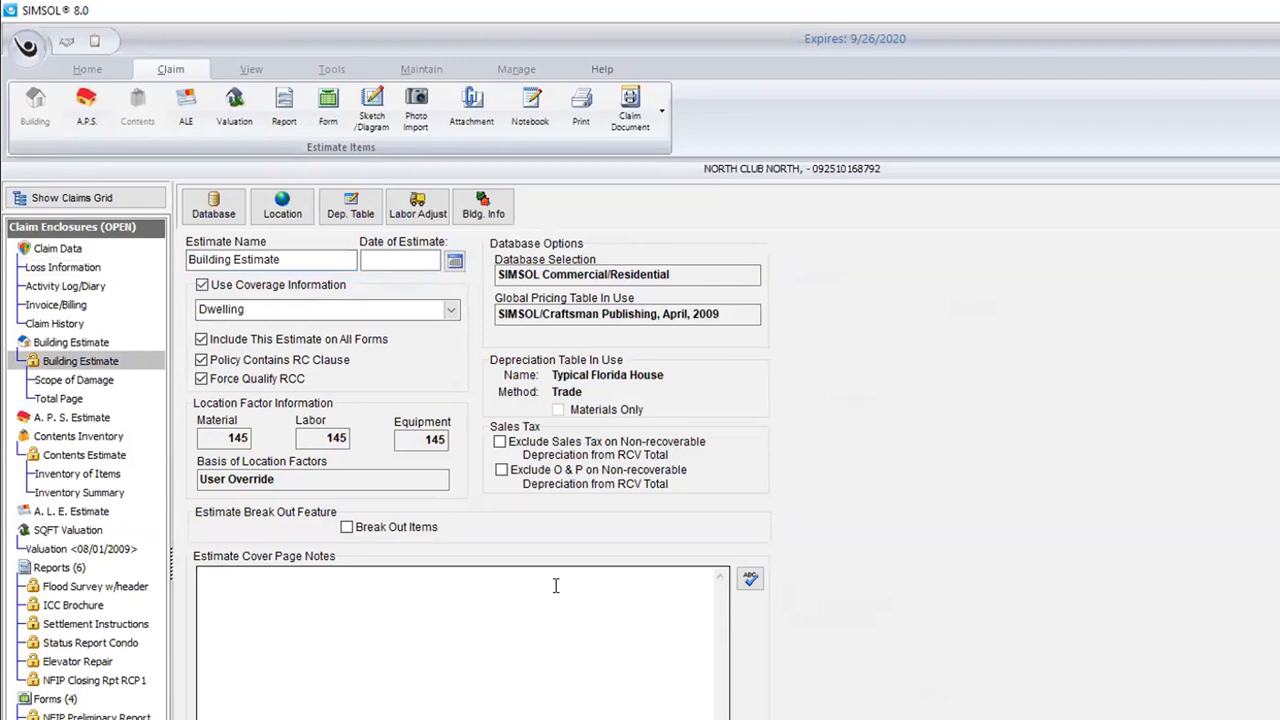
Step: Review the list of repair line items scoped for the Parking Garage in the building's scope of damage
click(81, 383)
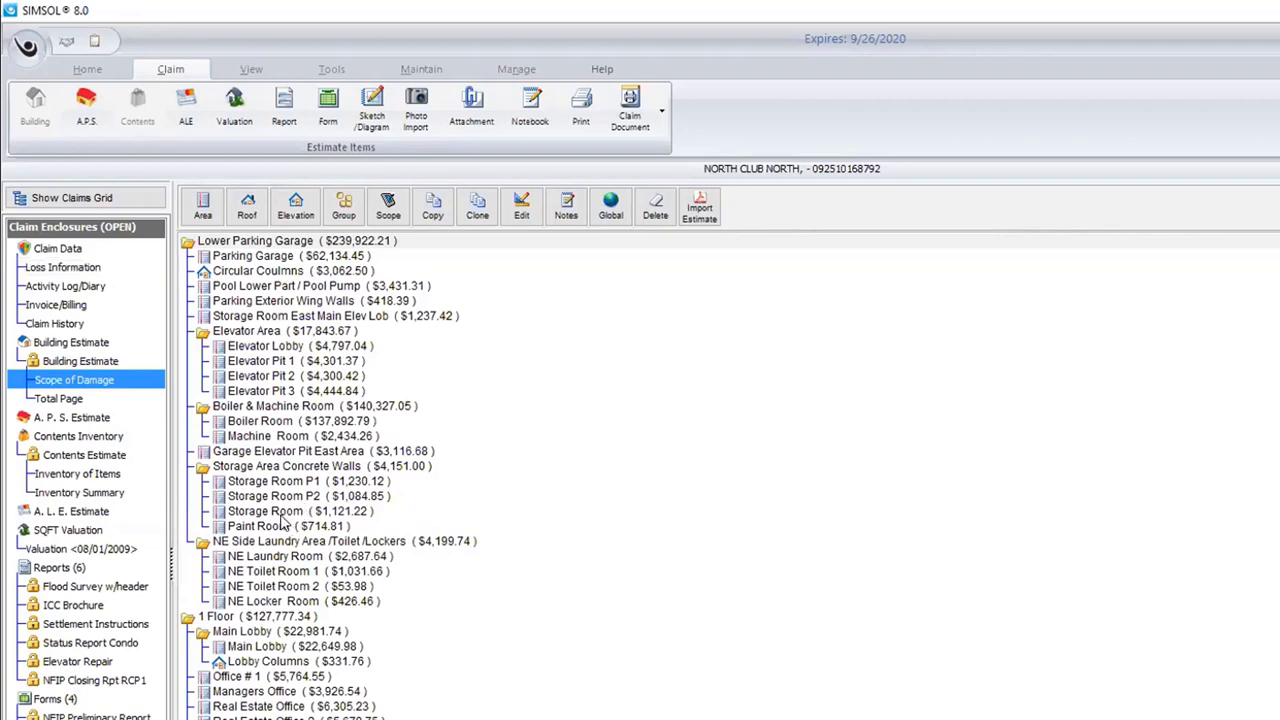
click(256, 486)
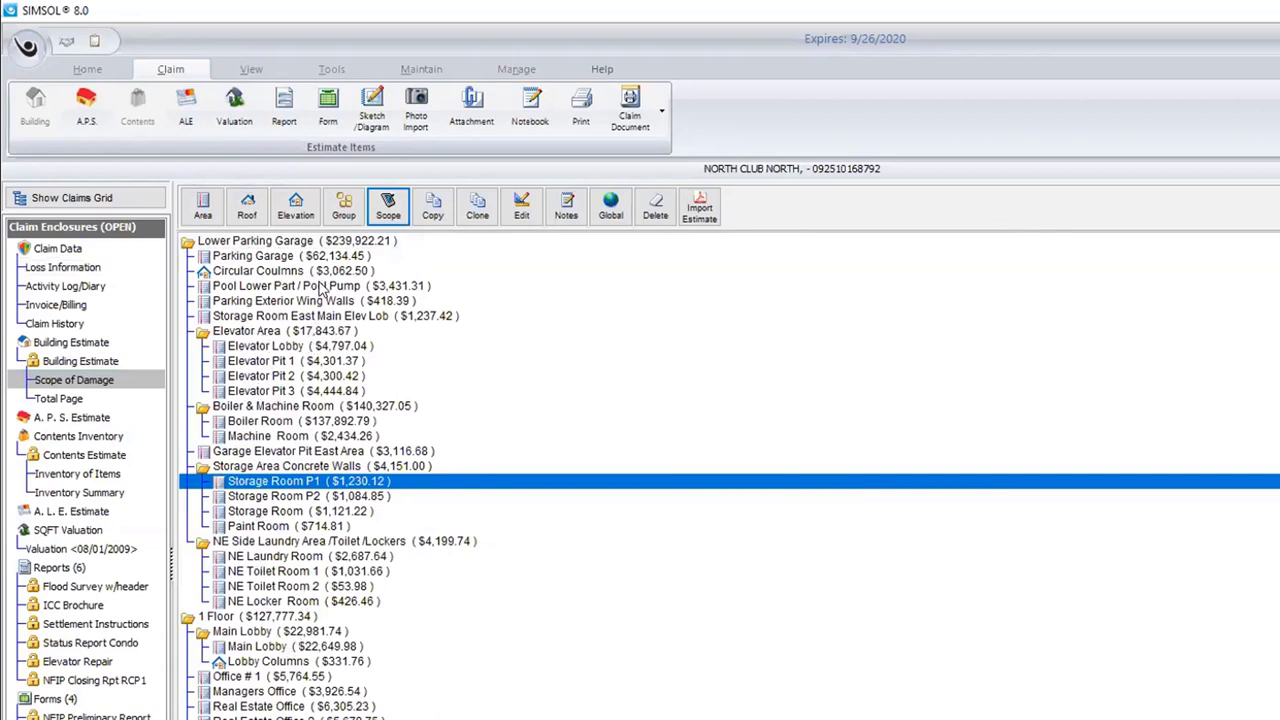
click(252, 258)
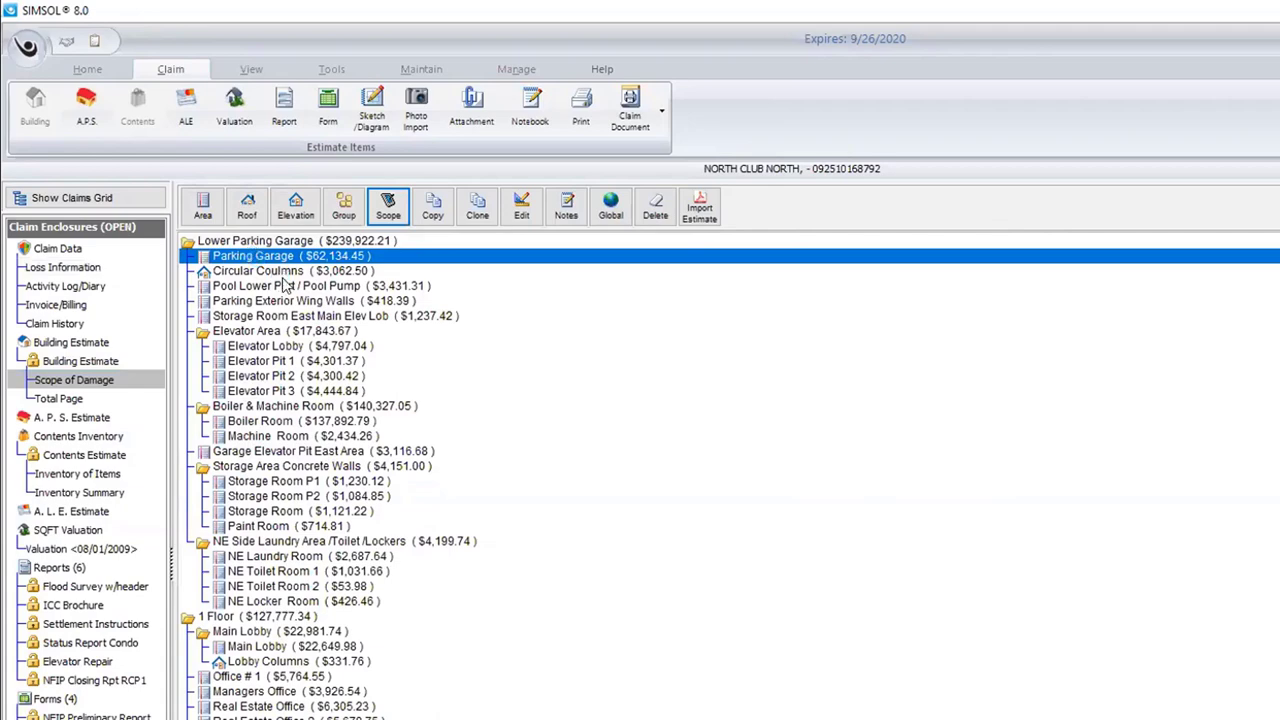
click(388, 207)
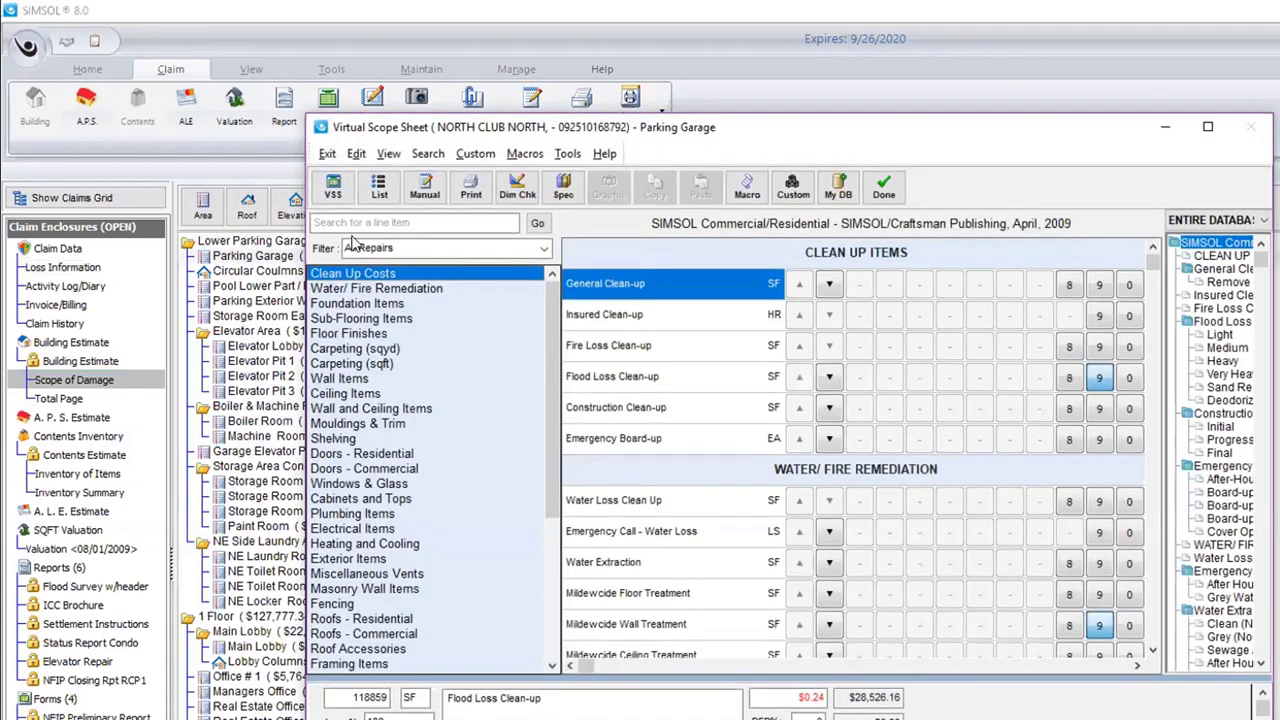
click(380, 190)
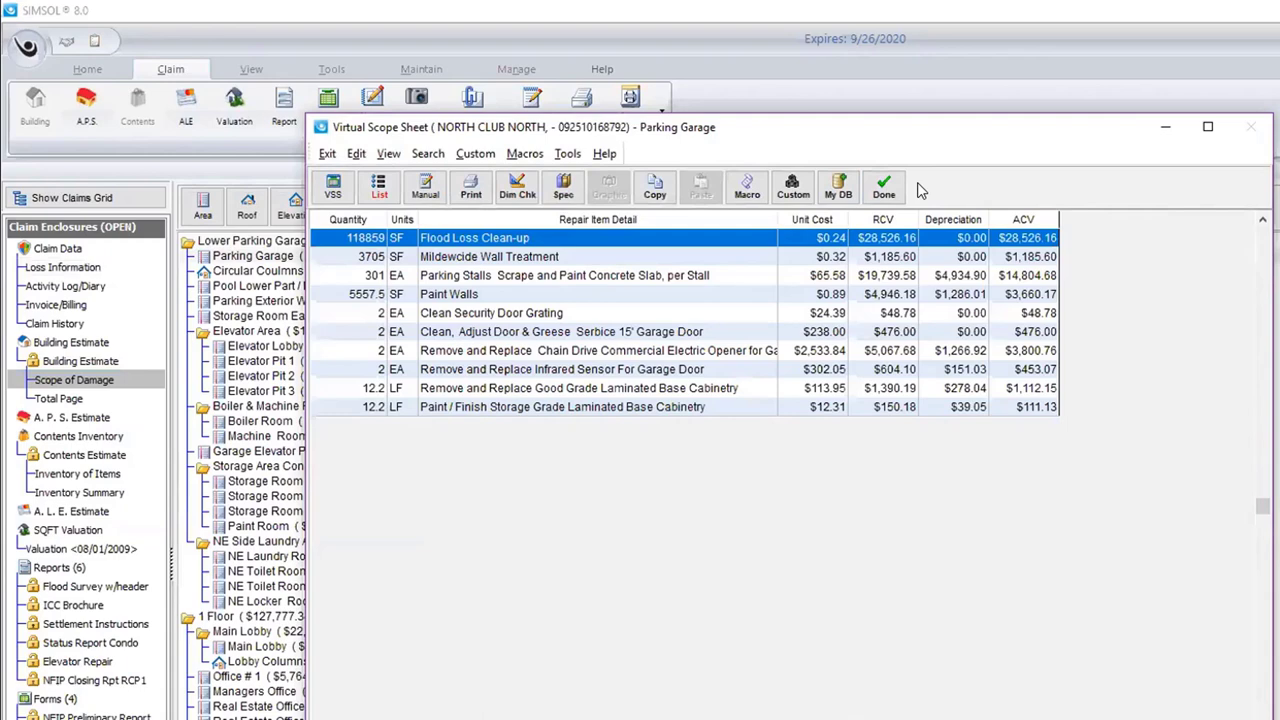
click(884, 186)
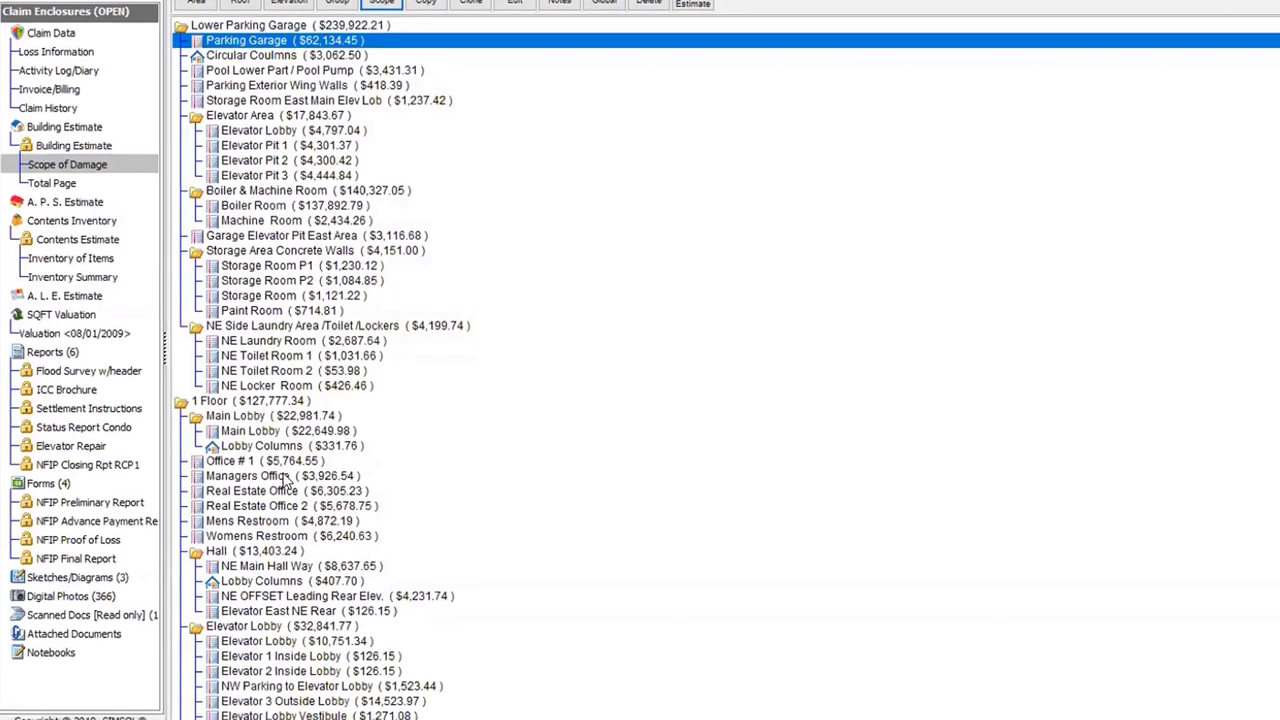
Step: Go through the scope of damage areas one by one, from Circular Coulmns through the 1 Floor groups past the Game Room
key(Down)
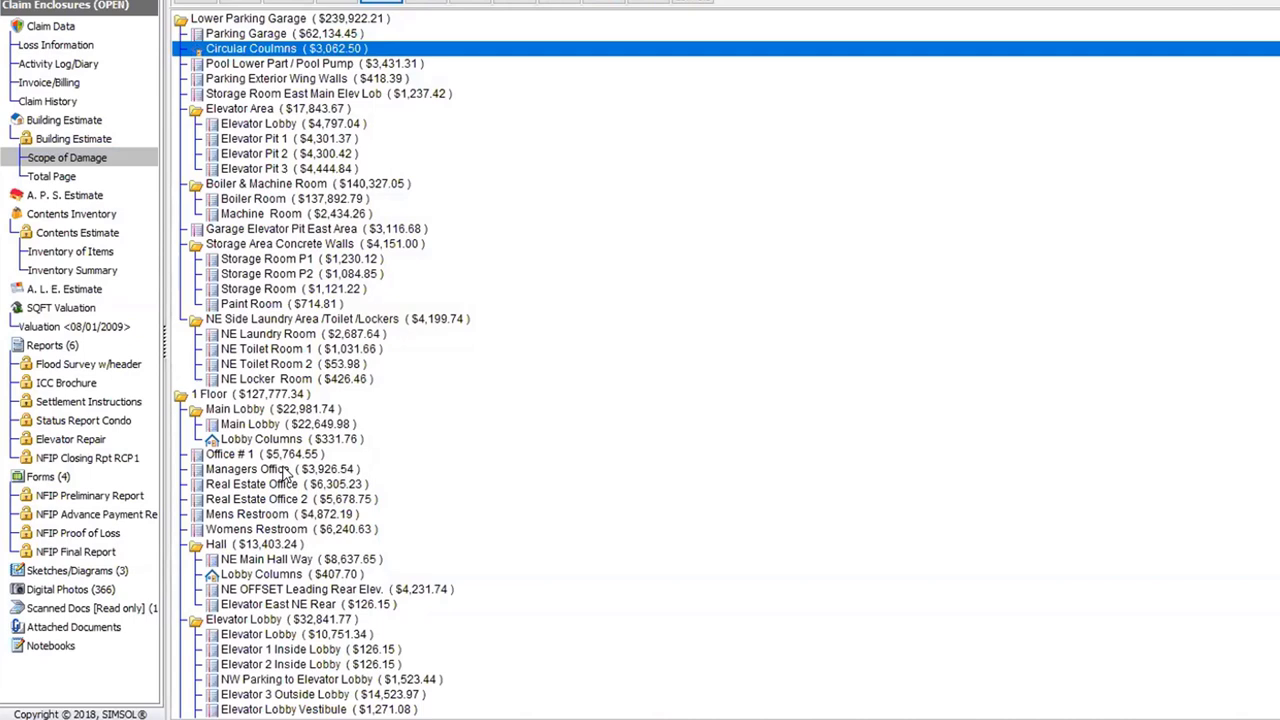
key(Down)
key(Down)
key(Down)
key(Down)
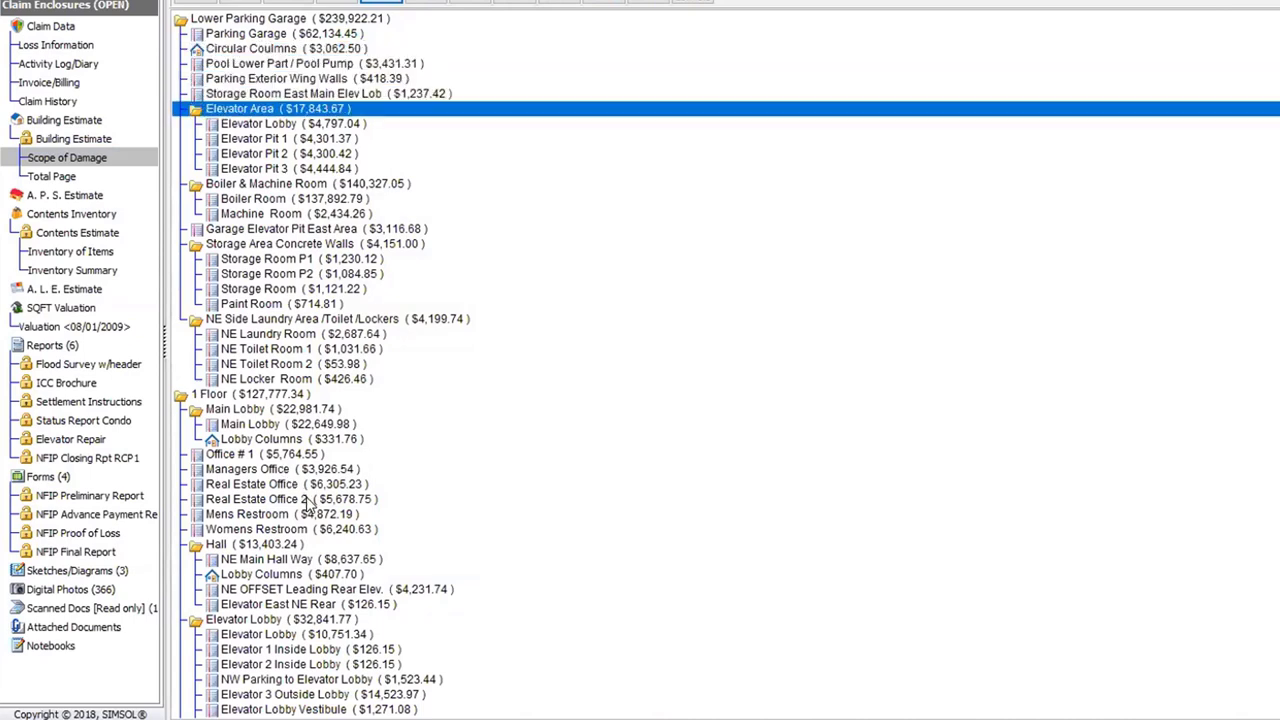
key(Down)
key(Down)
key(Down)
key(Down)
key(Down)
key(Down)
key(Down)
key(Down)
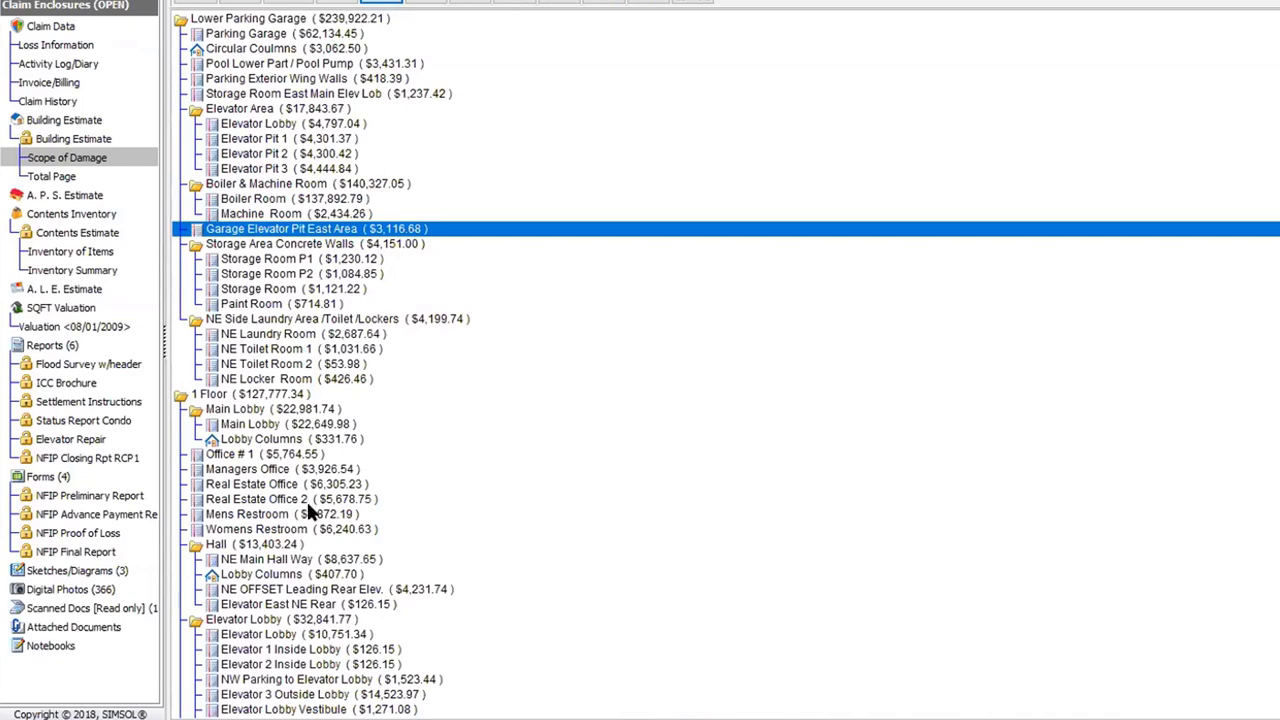
key(Down)
key(Down)
key(Down)
key(Down)
key(Down)
key(Down)
key(Down)
key(Down)
key(Down)
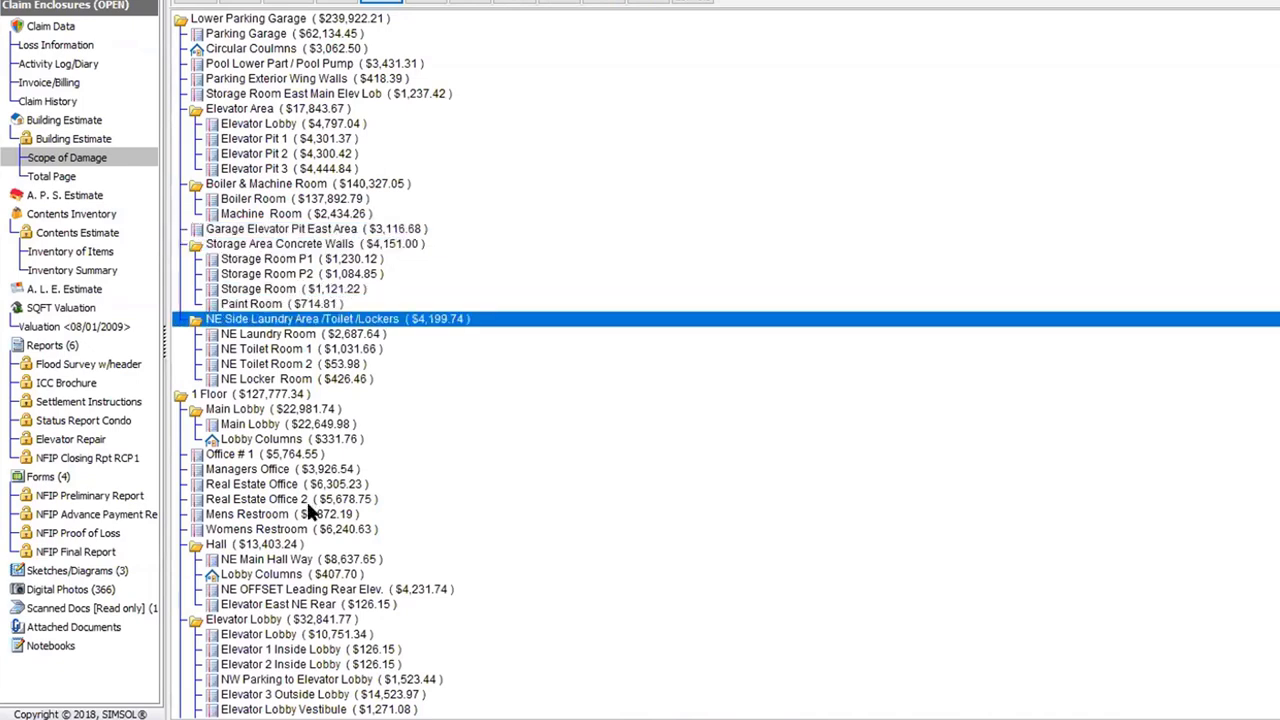
key(Down)
key(Down)
key(Down)
key(Down)
key(Down)
key(Down)
key(Down)
key(Down)
key(Down)
key(Down)
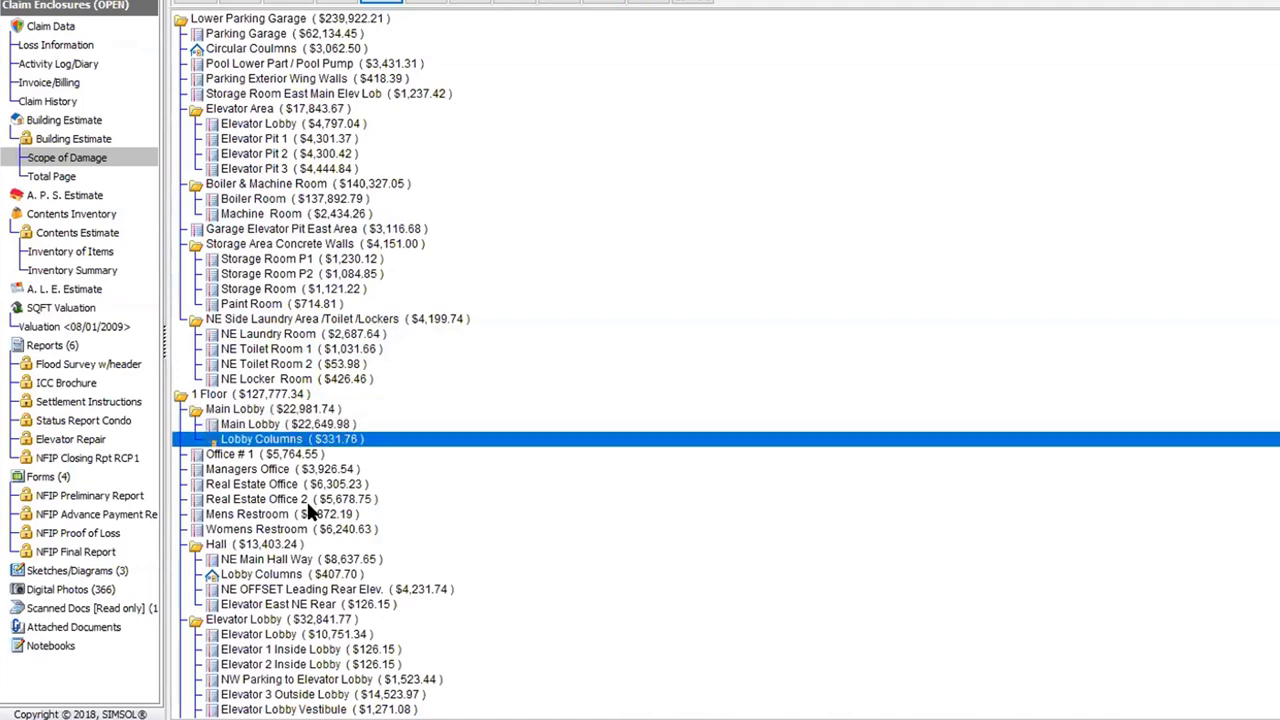
key(Down)
key(Down)
key(Down)
key(Down)
key(Down)
key(Down)
key(Down)
key(Down)
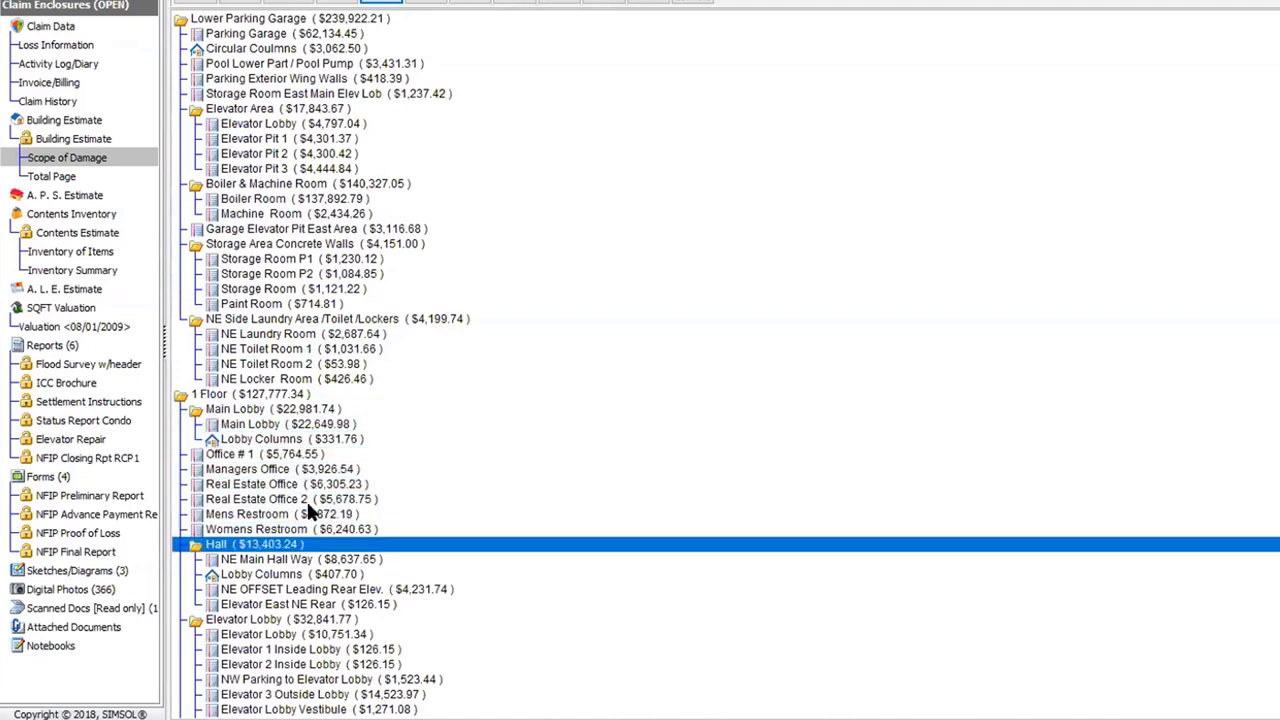
key(Down)
key(Down)
key(Down)
key(Down)
key(Down)
key(Down)
key(Down)
key(Down)
key(Down)
key(Down)
key(Down)
key(Down)
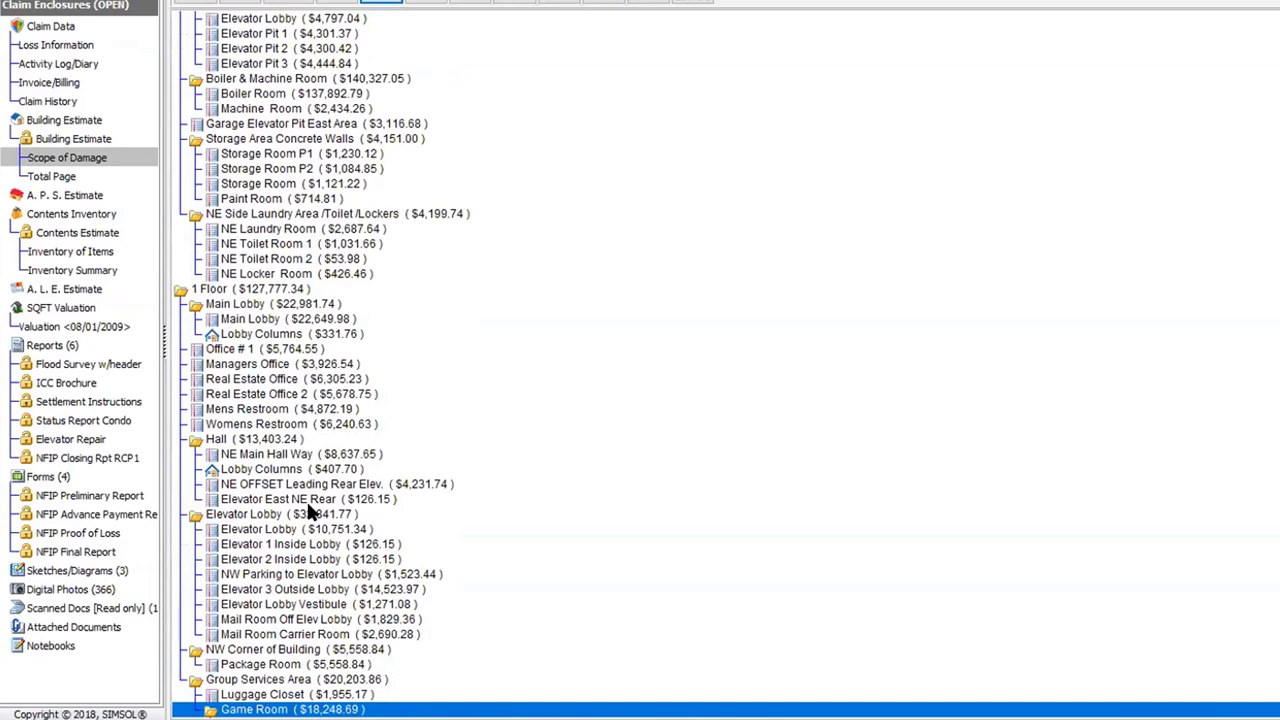
key(Down)
key(Down)
key(Down)
key(Down)
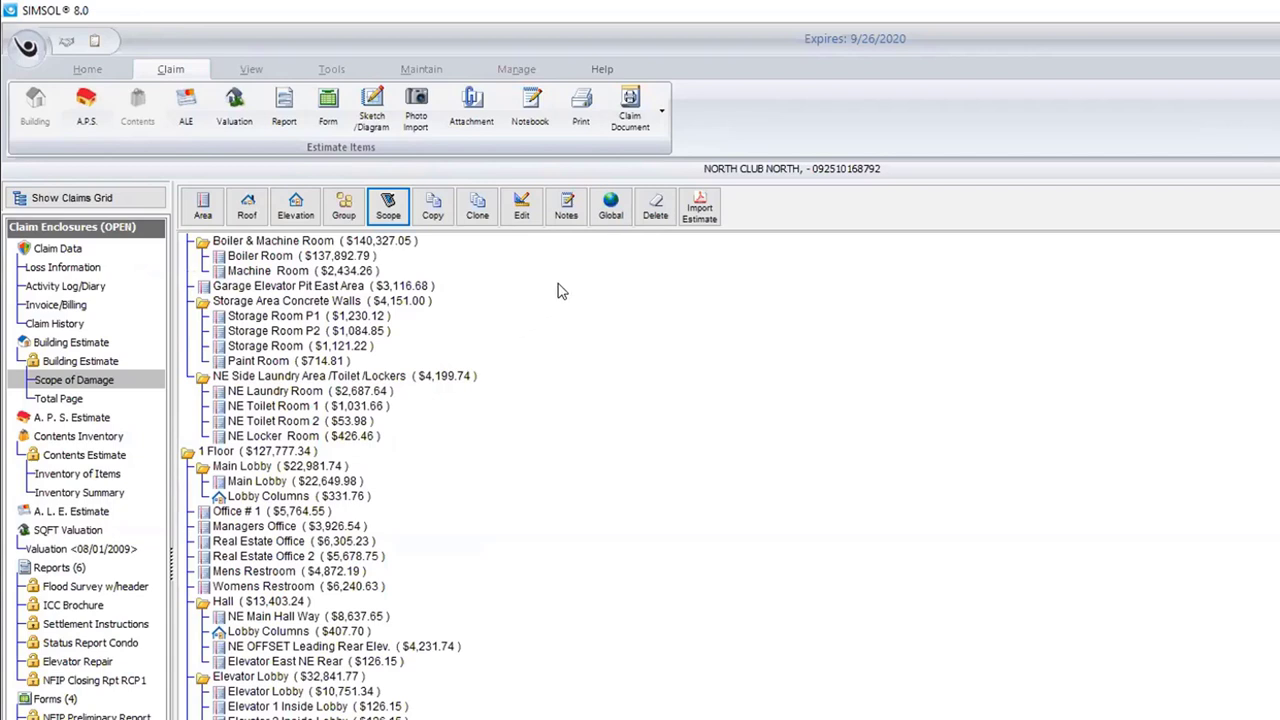
Step: In global mode, set the database unit cost of Remove and Replace Wall Drywall Taped and Floated to $2.50
click(612, 216)
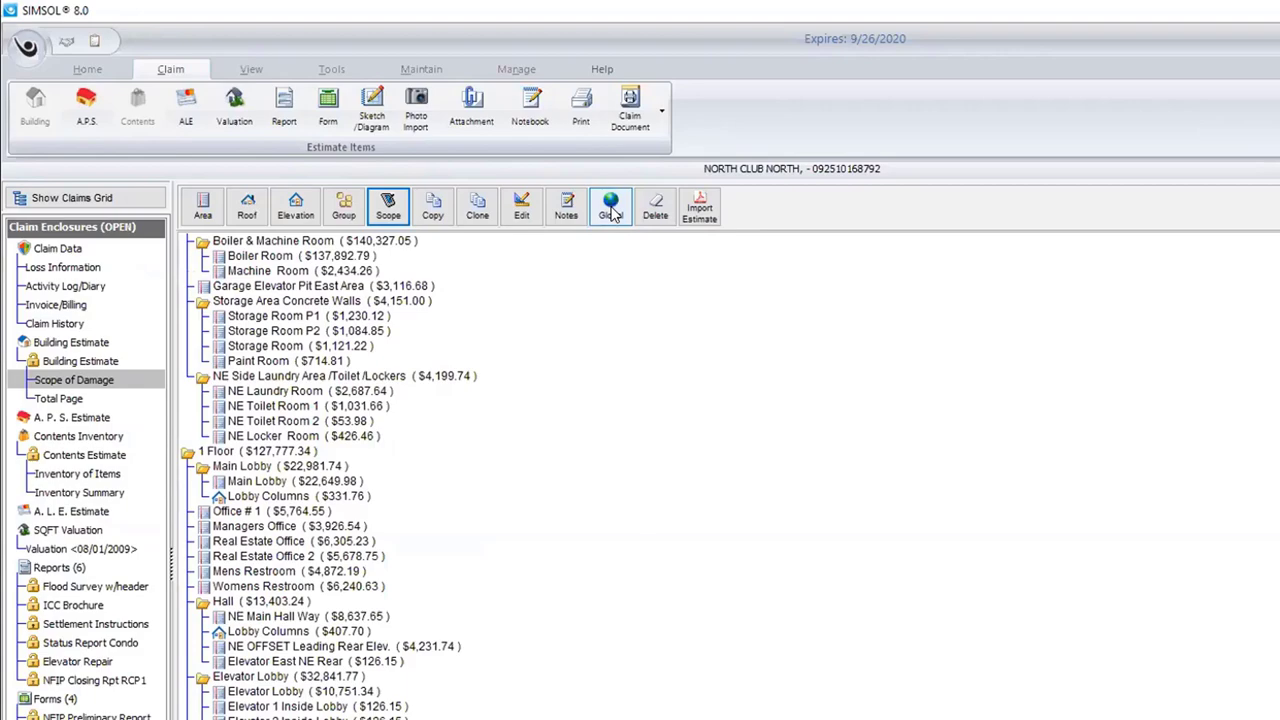
click(612, 216)
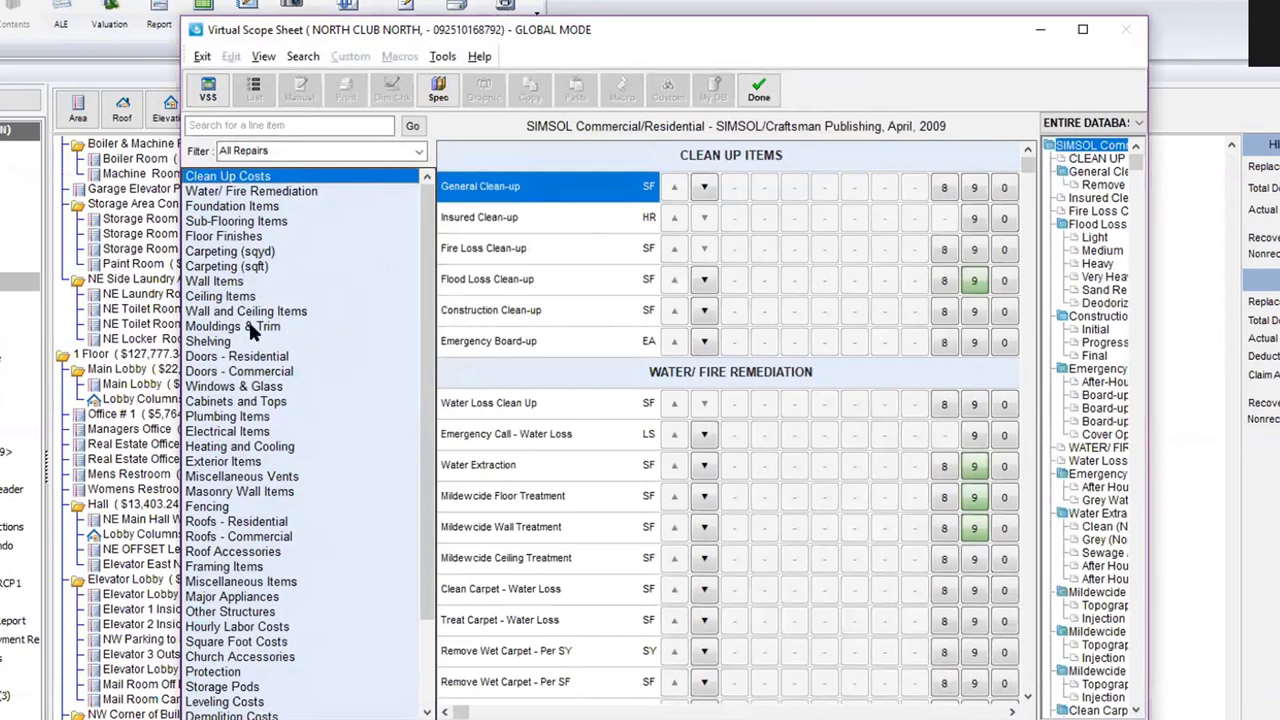
click(230, 283)
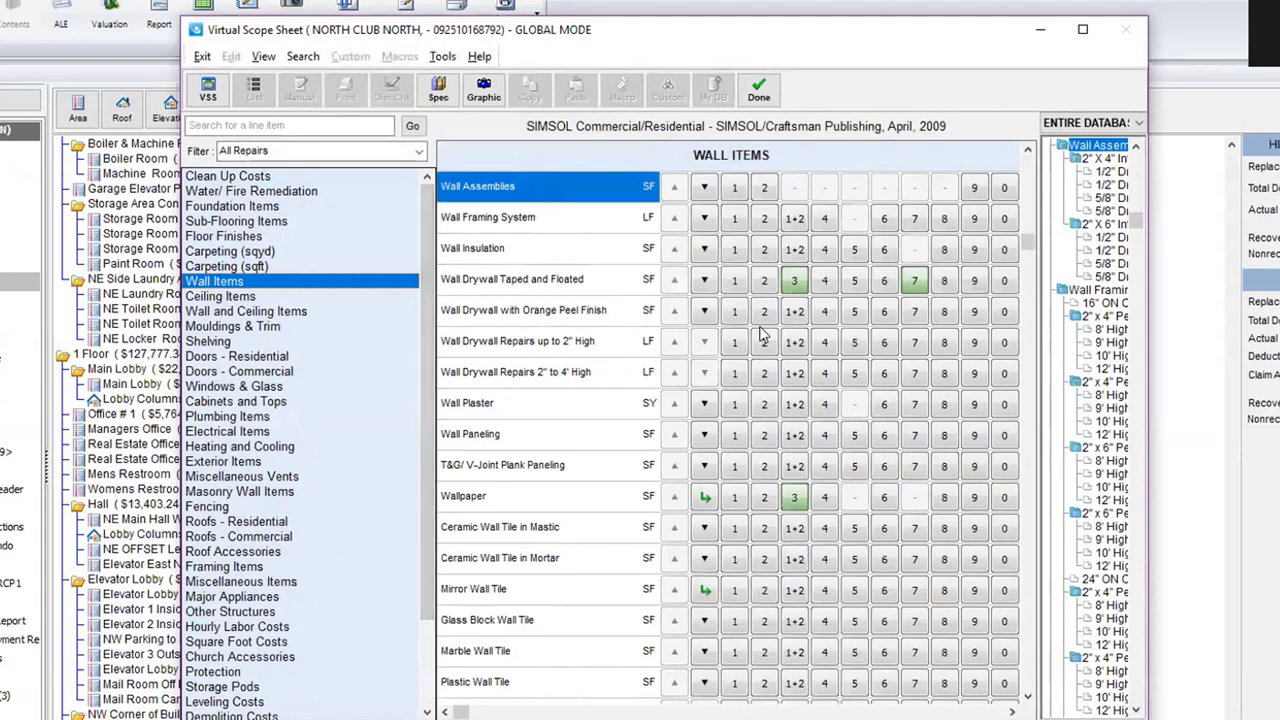
click(797, 283)
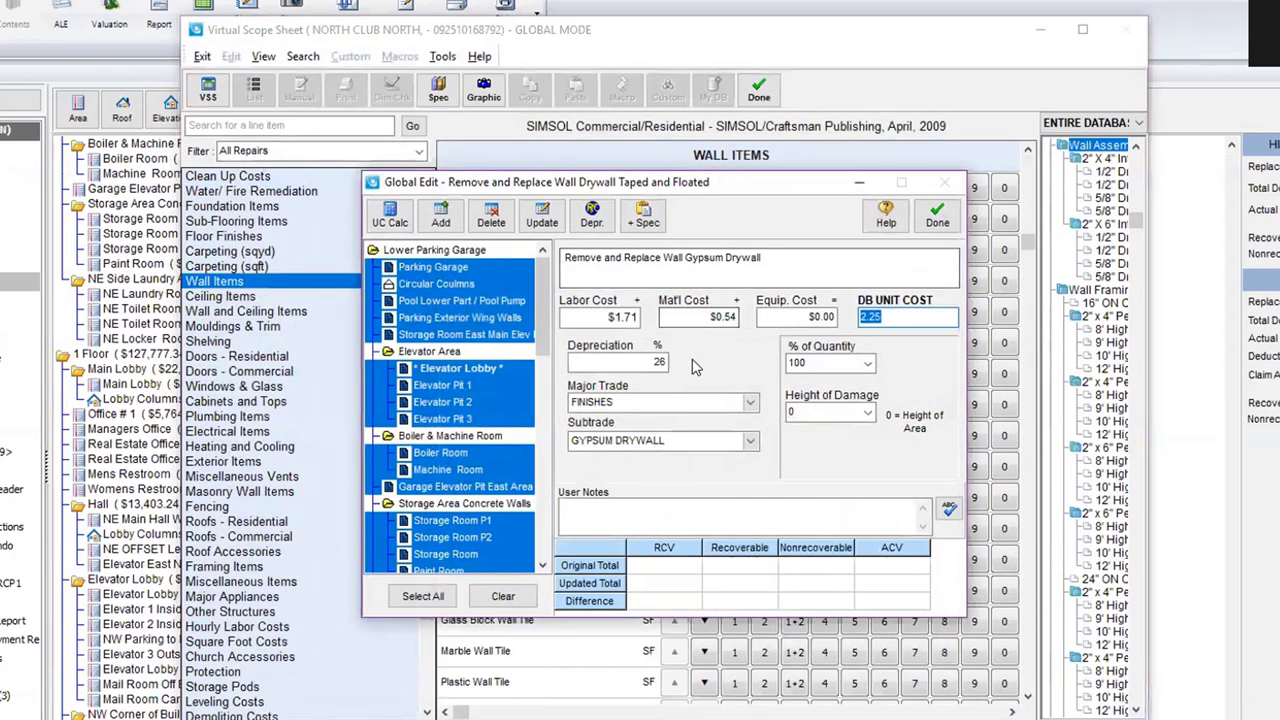
click(925, 317)
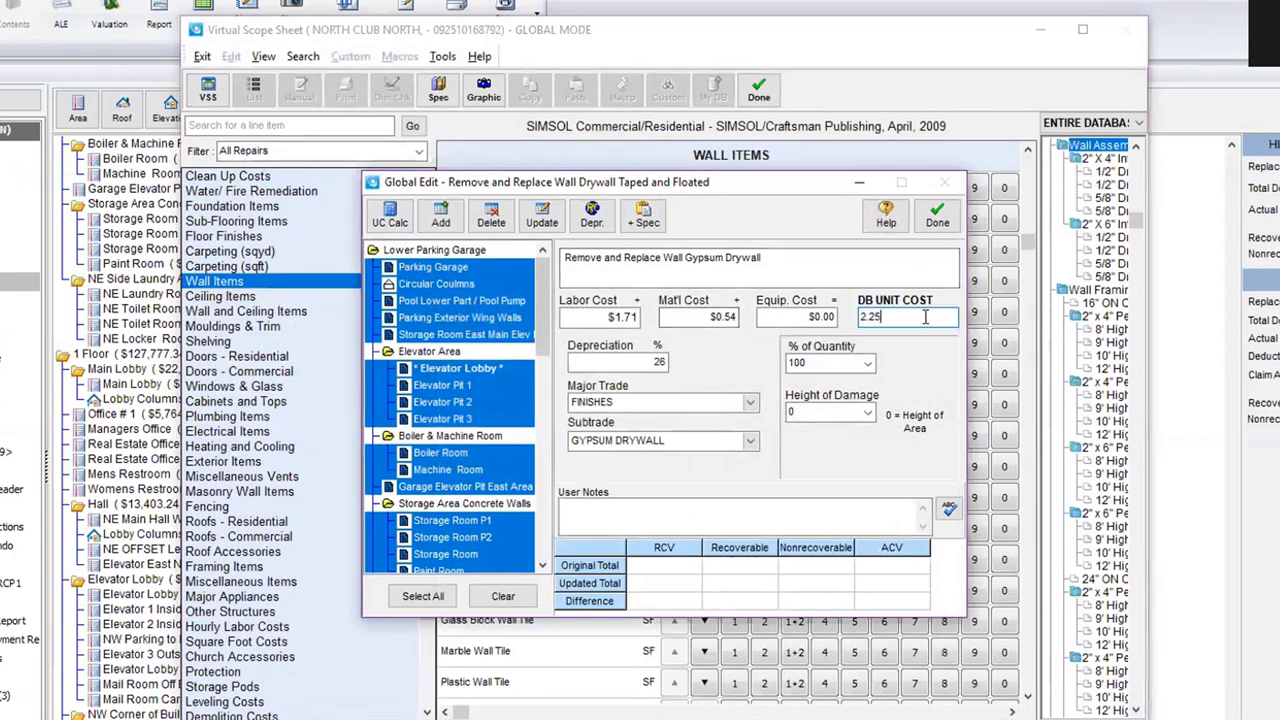
key(BackSpace)
key(BackSpace)
key(BackSpace)
key(BackSpace)
text(2.50)
key(Tab)
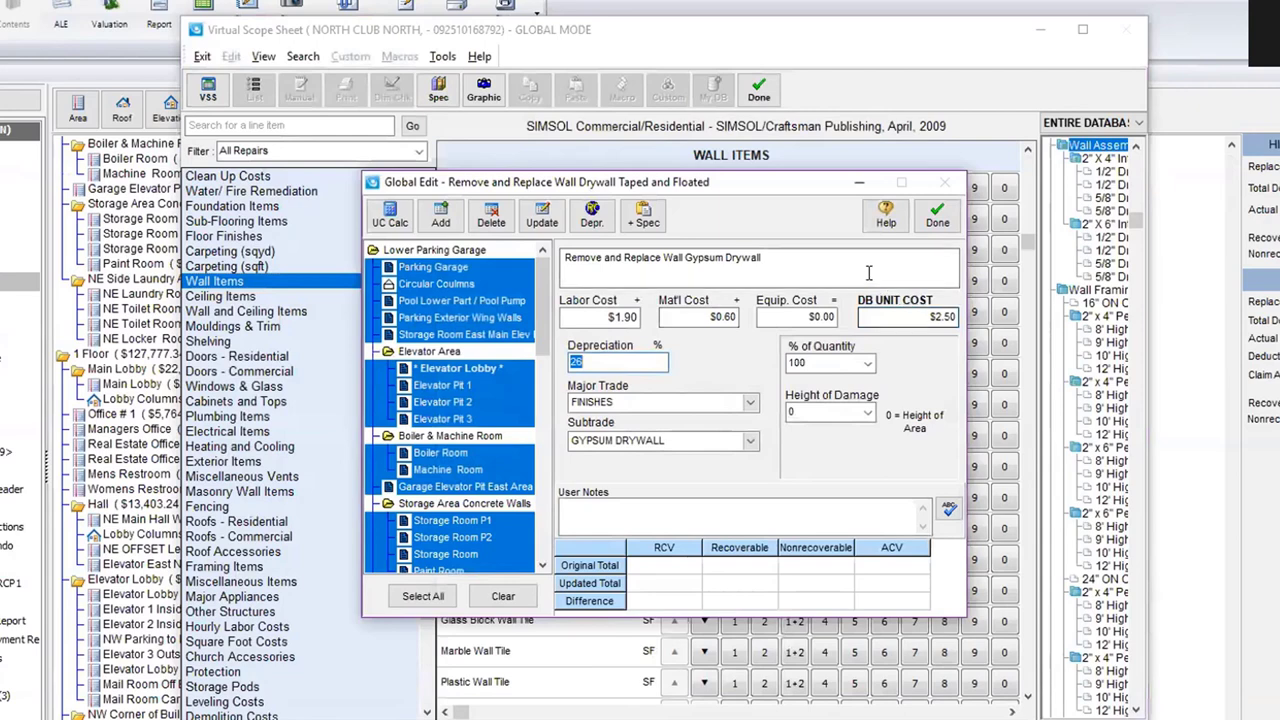
Step: Update only the unit cost info in the existing drywall line items of all selected areas, and exit global mode
click(541, 214)
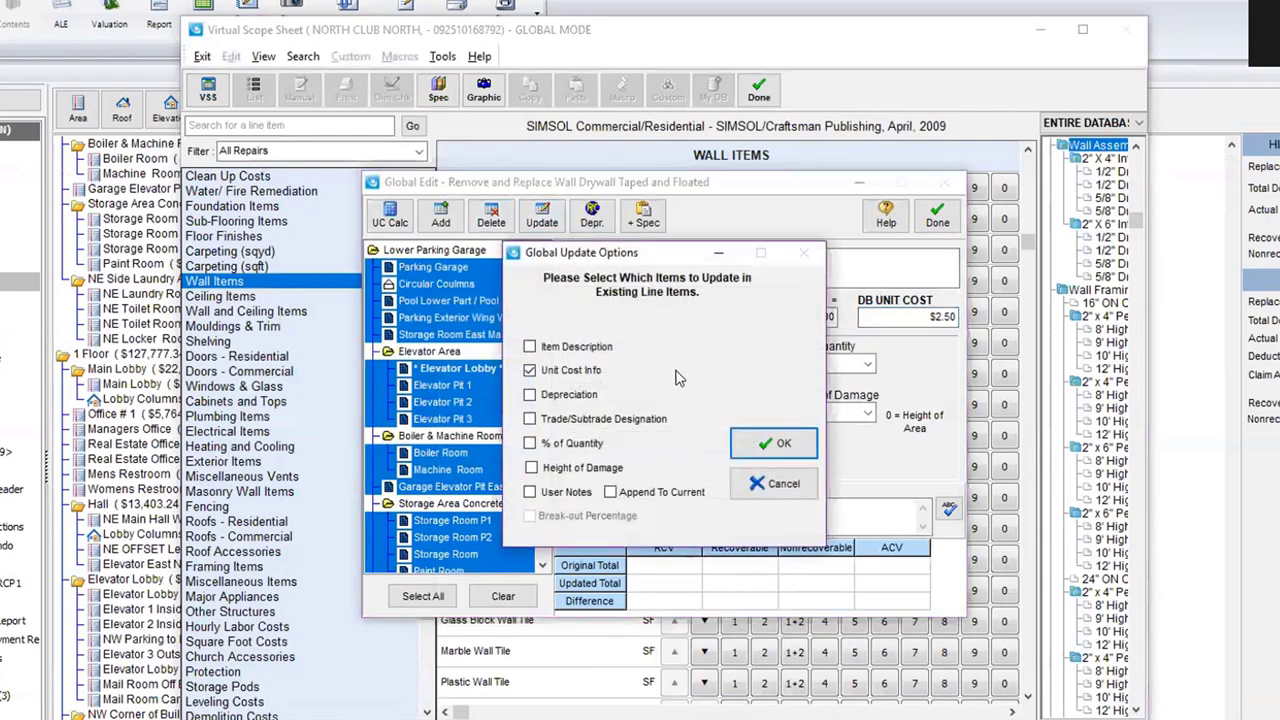
click(772, 443)
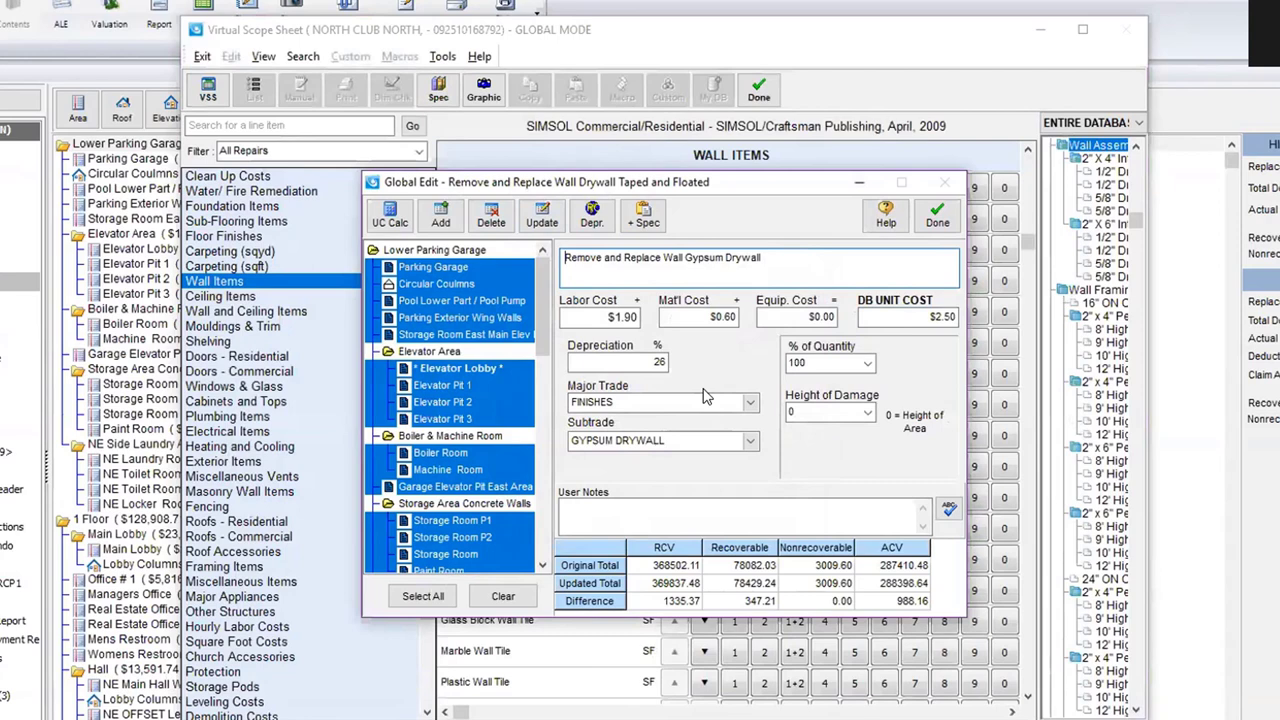
click(937, 215)
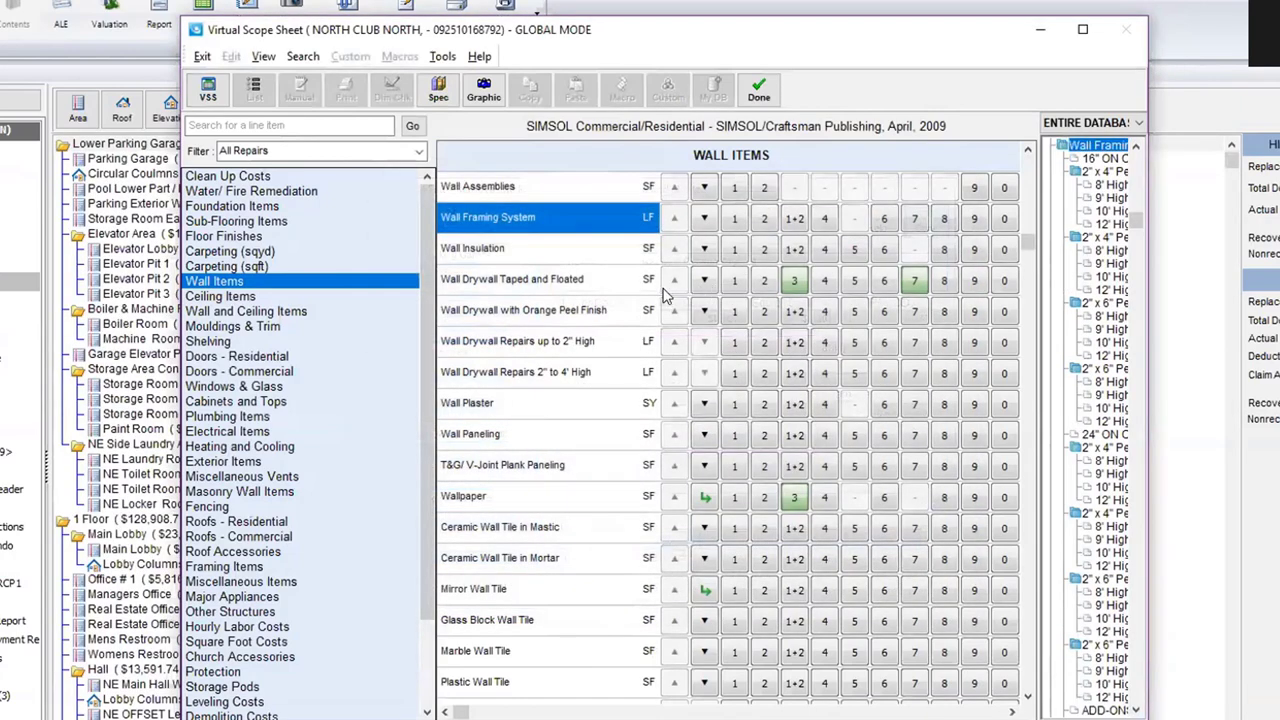
click(759, 96)
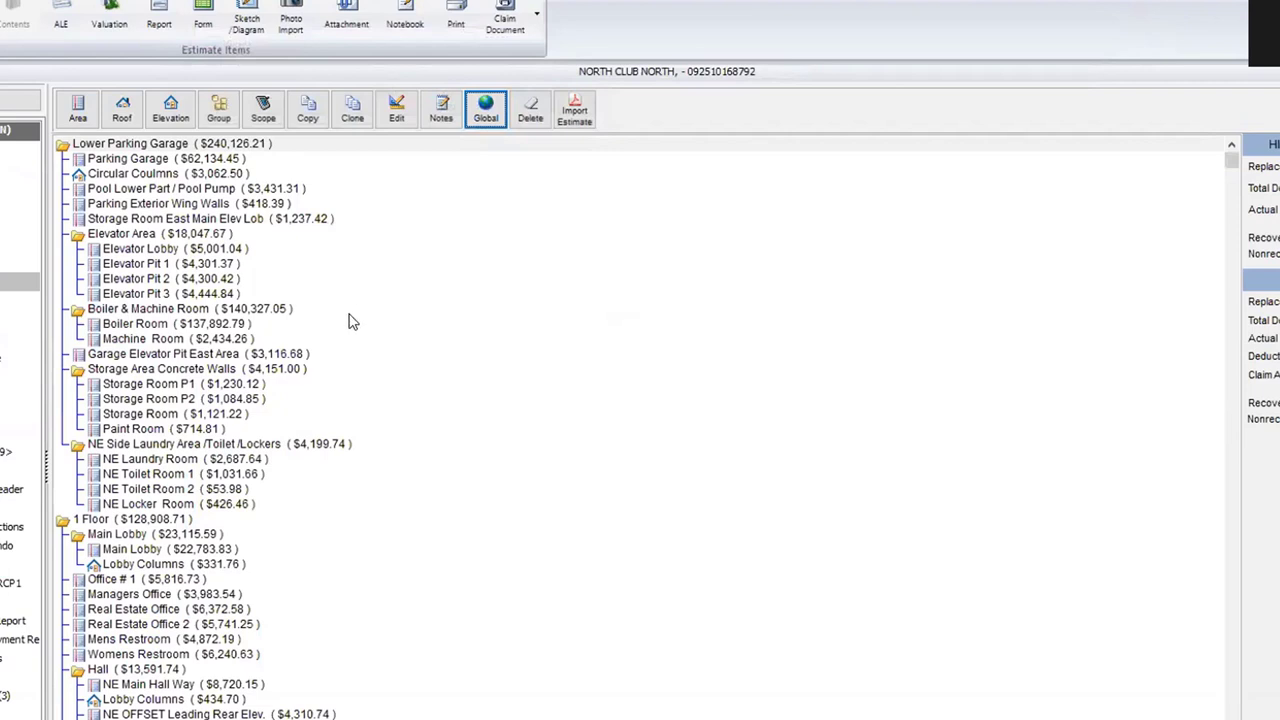
Step: In global mode, mark all depreciation non-recoverable for Replace Carpeting (Per Sq. Yd) across all selected areas, and exit global mode
click(485, 110)
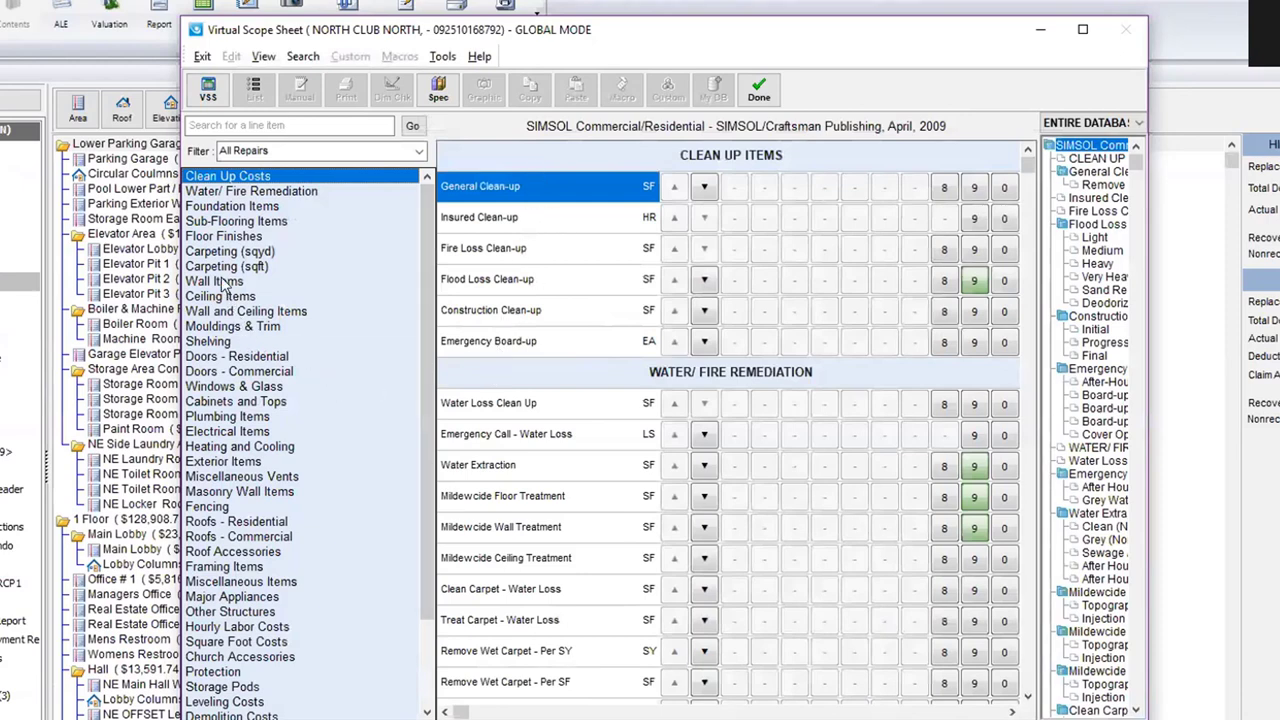
click(214, 252)
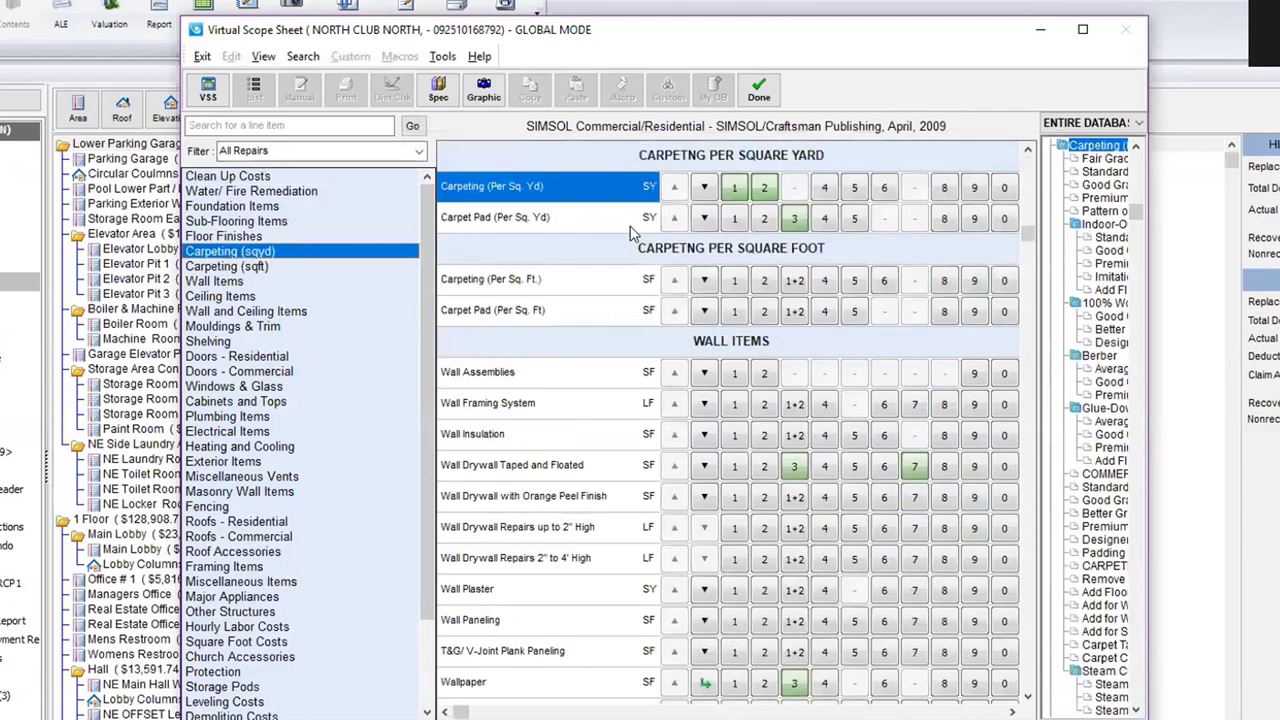
click(764, 190)
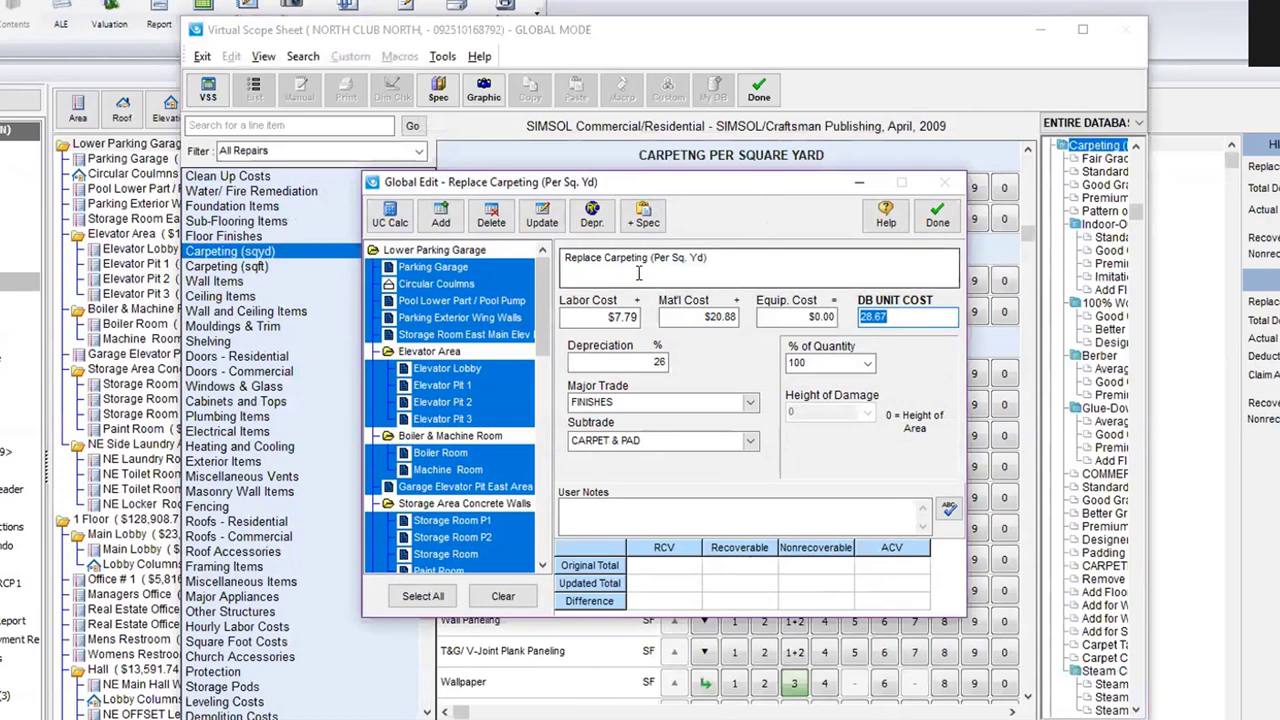
click(592, 213)
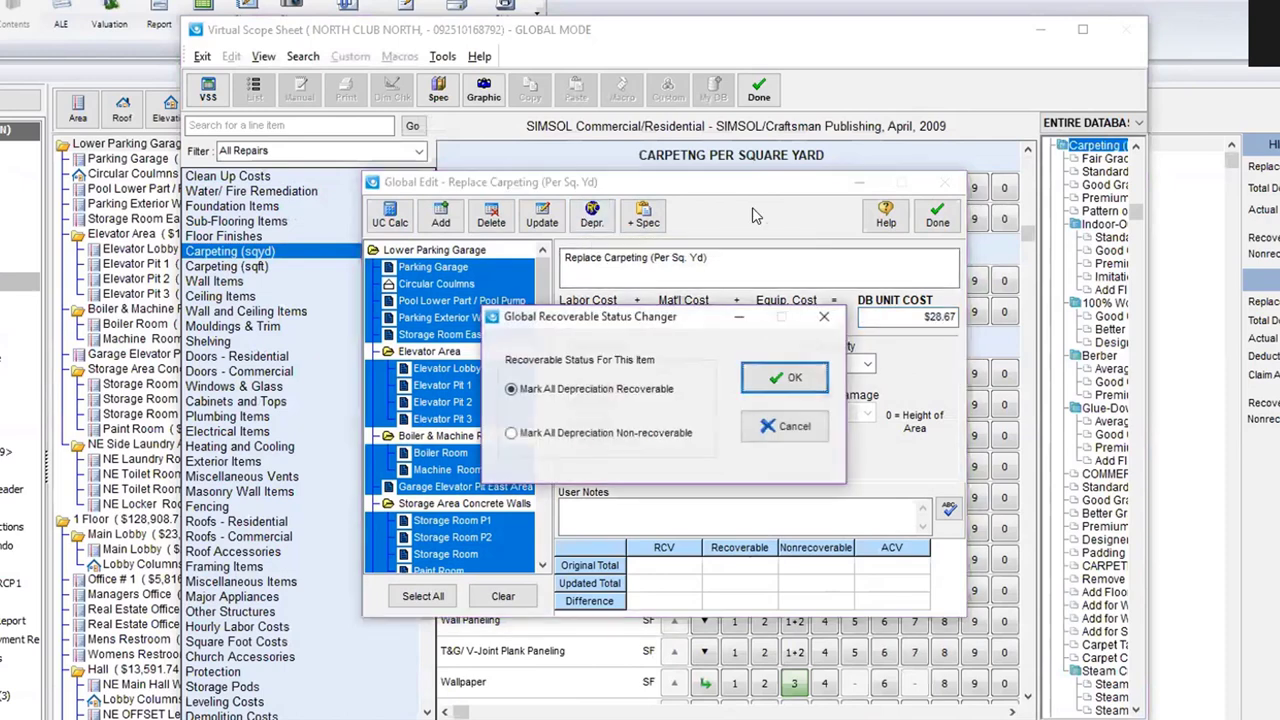
click(511, 433)
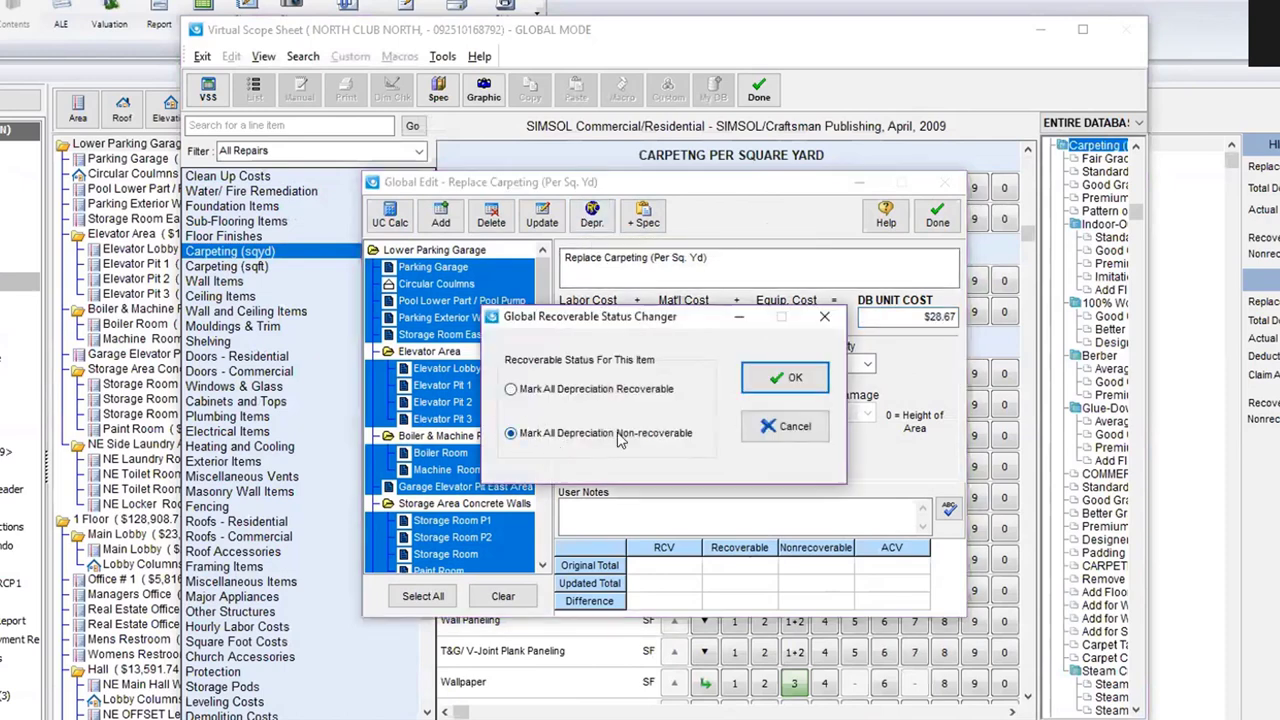
click(787, 378)
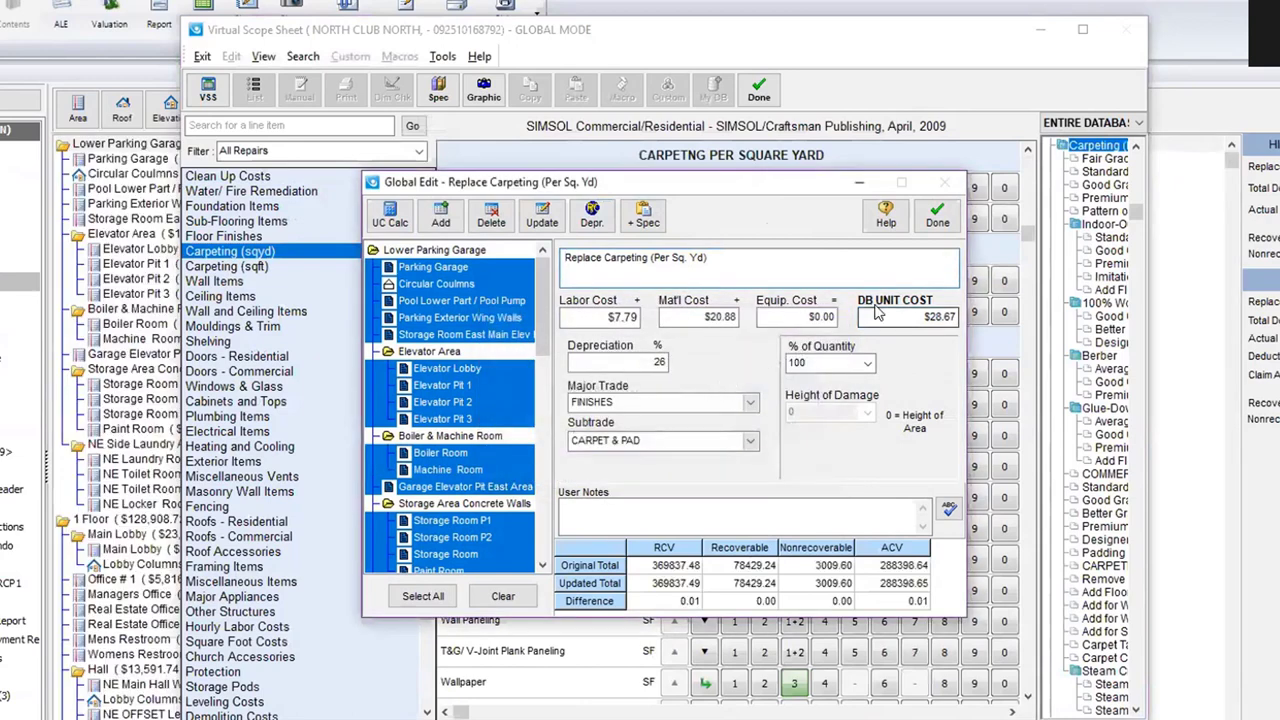
click(937, 220)
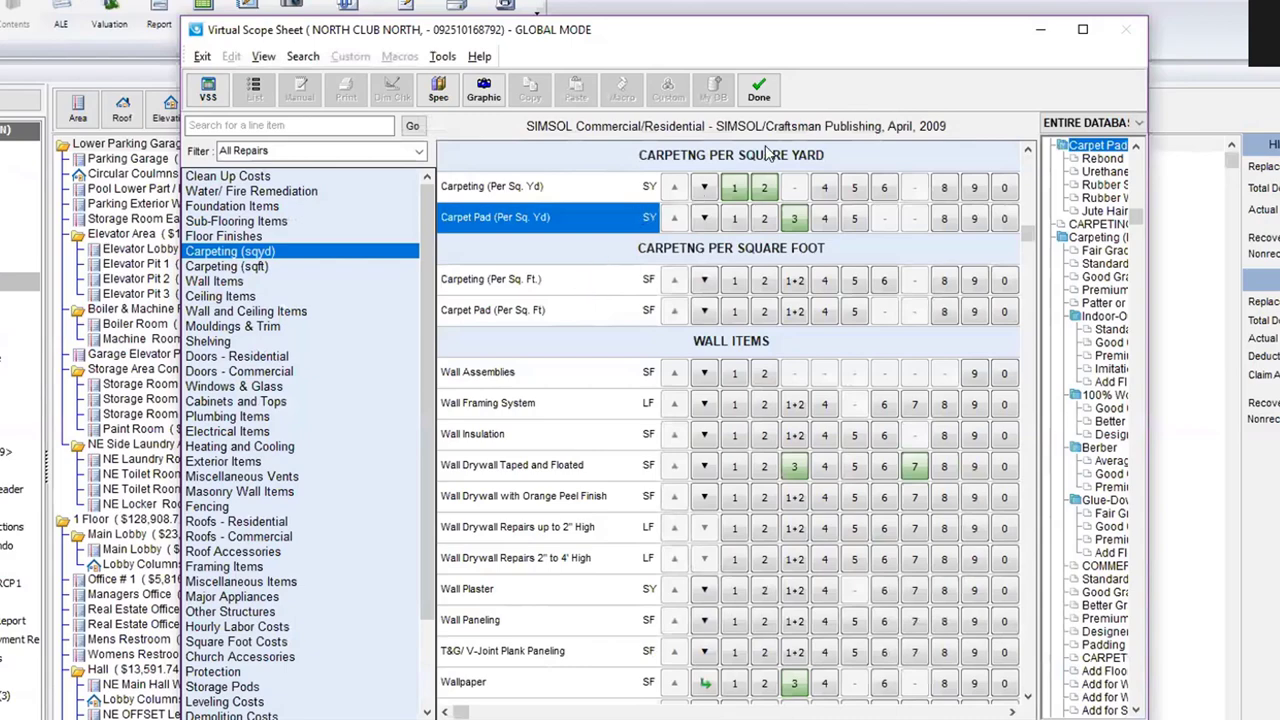
click(757, 90)
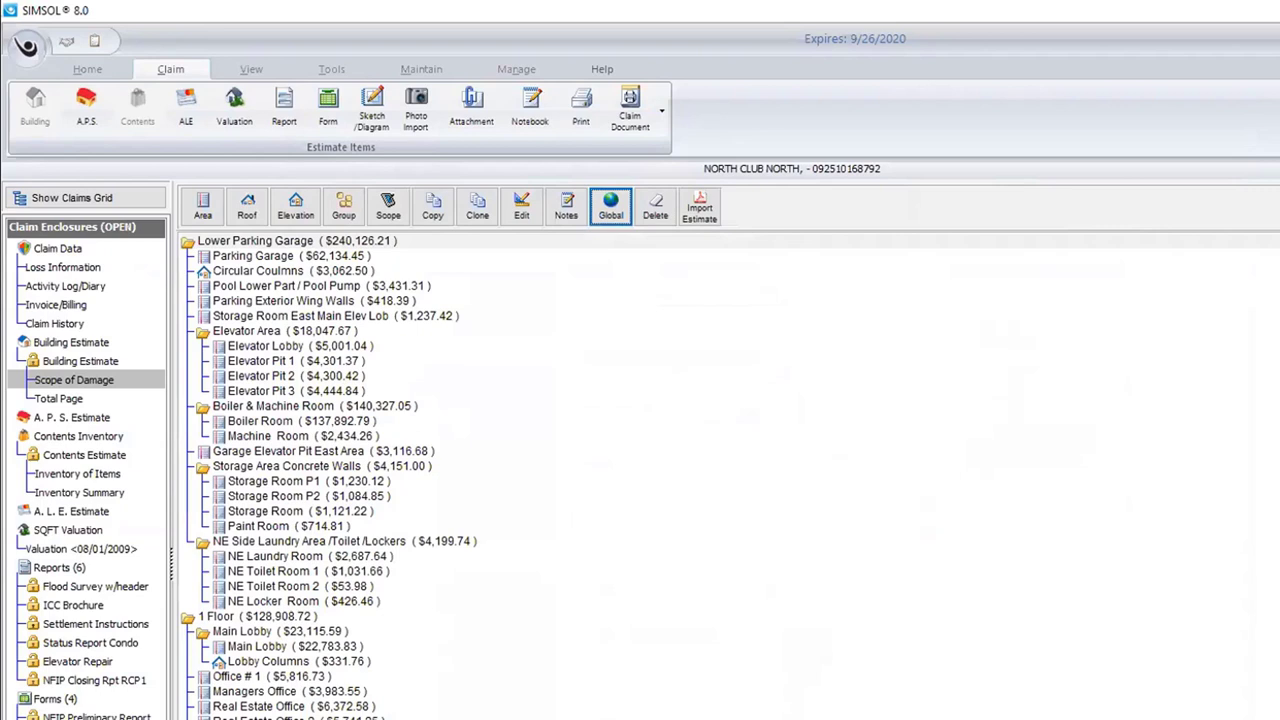
Step: Open the square foot valuation dated 08/01/2009 and view its list of building components
click(92, 549)
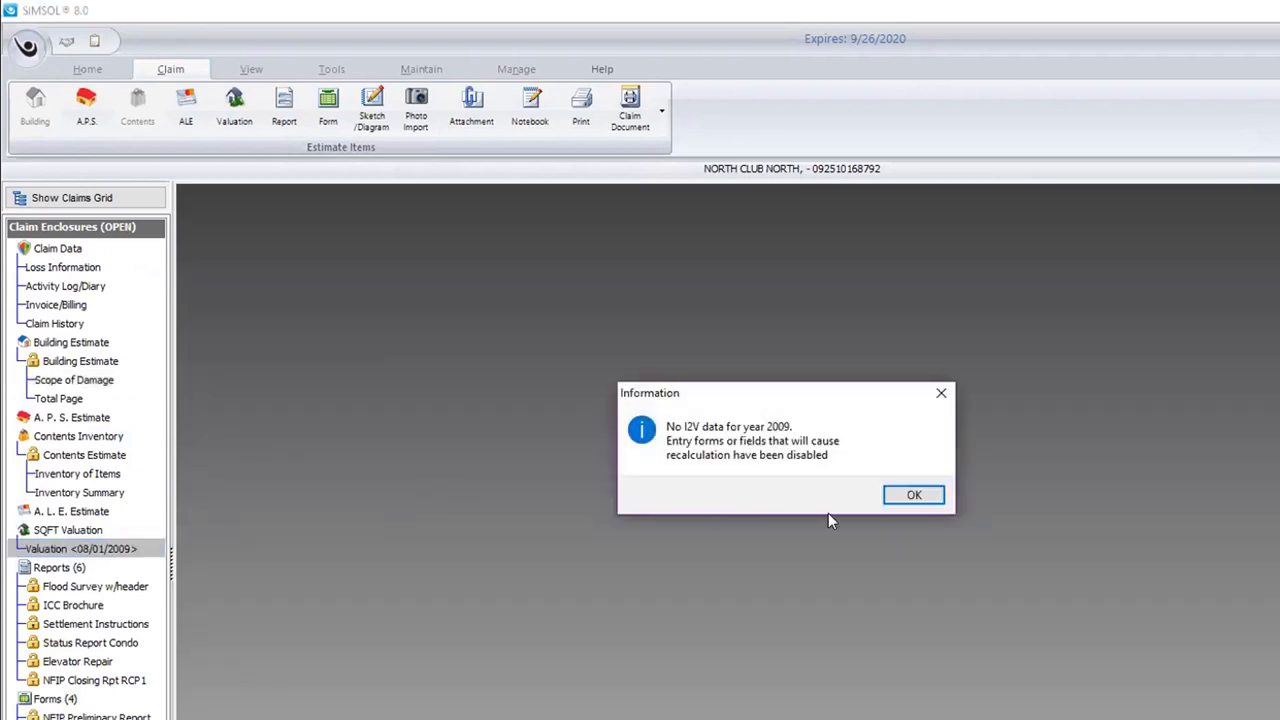
click(903, 496)
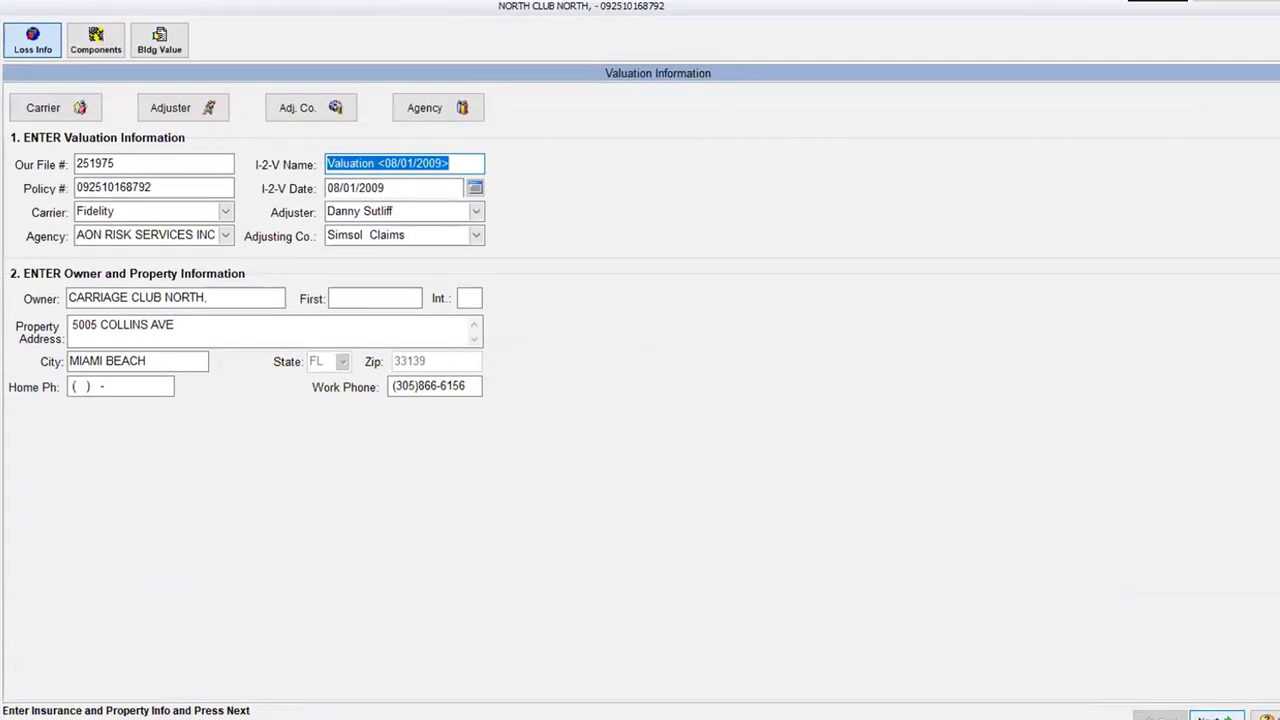
click(1195, 712)
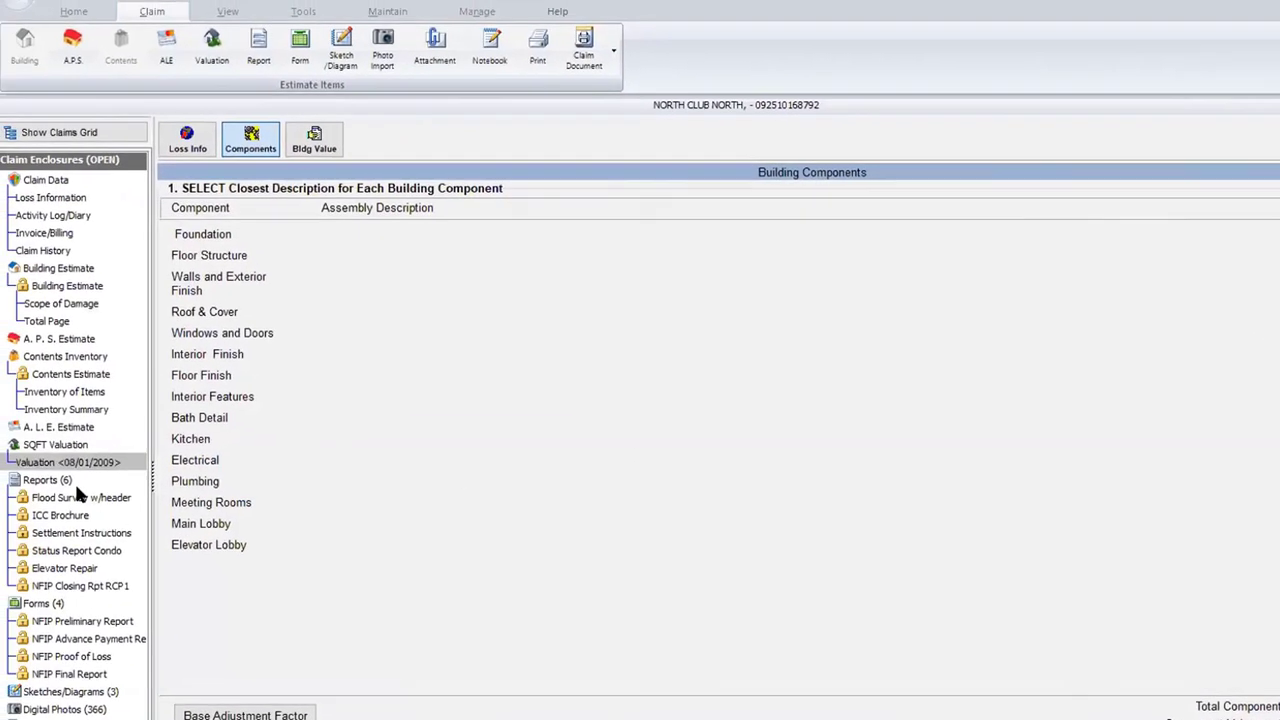
Step: Open the building estimate's Building Information and check the co-insurance calculation with Force Qualify RCC switched off and back on
click(72, 292)
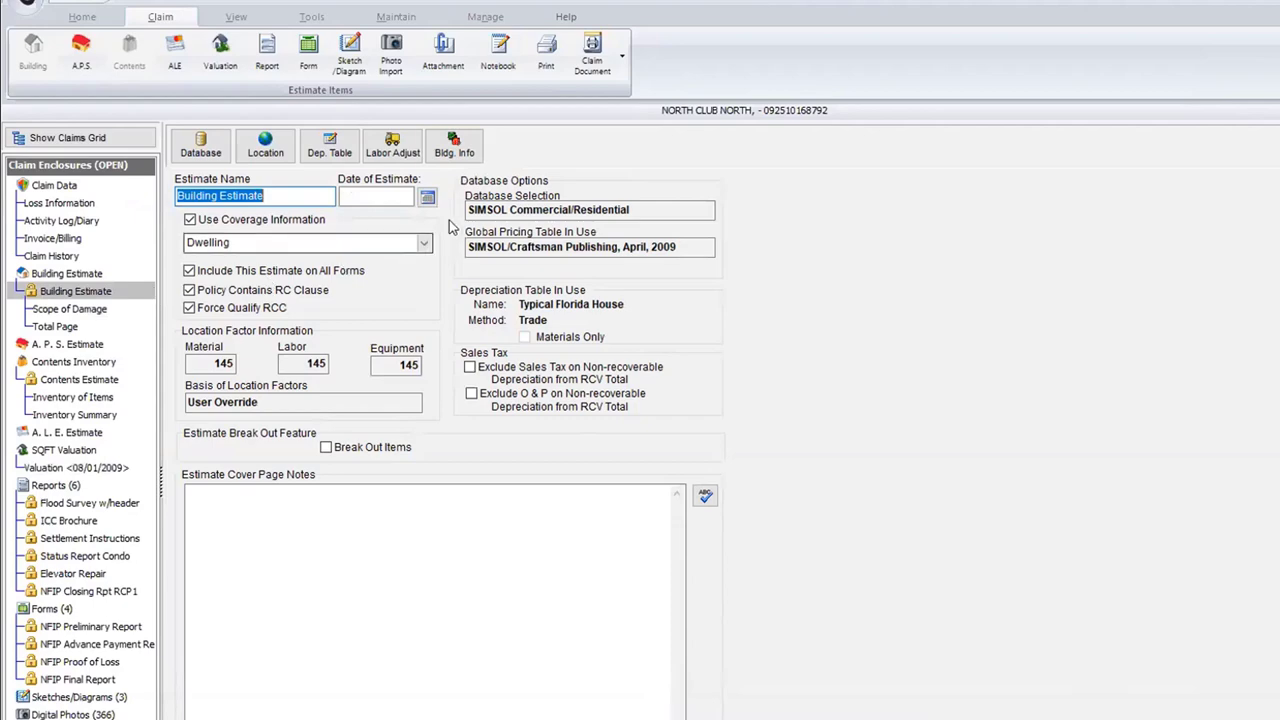
click(462, 150)
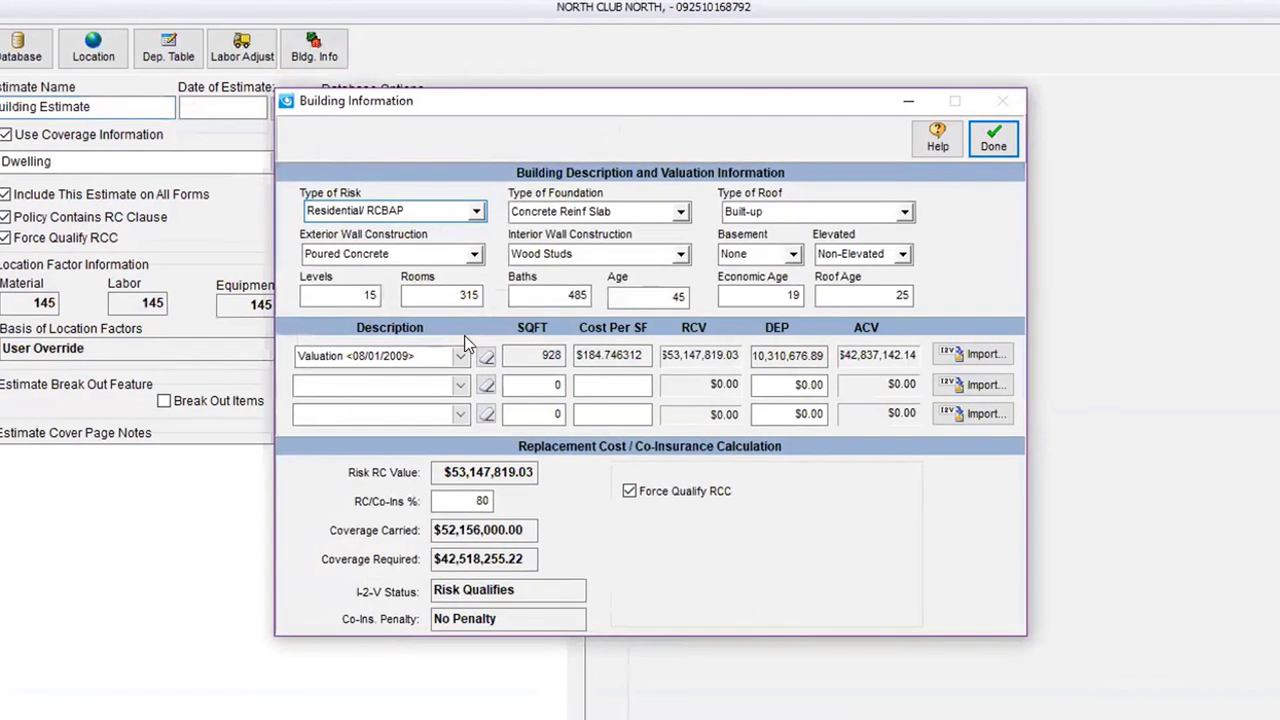
click(513, 374)
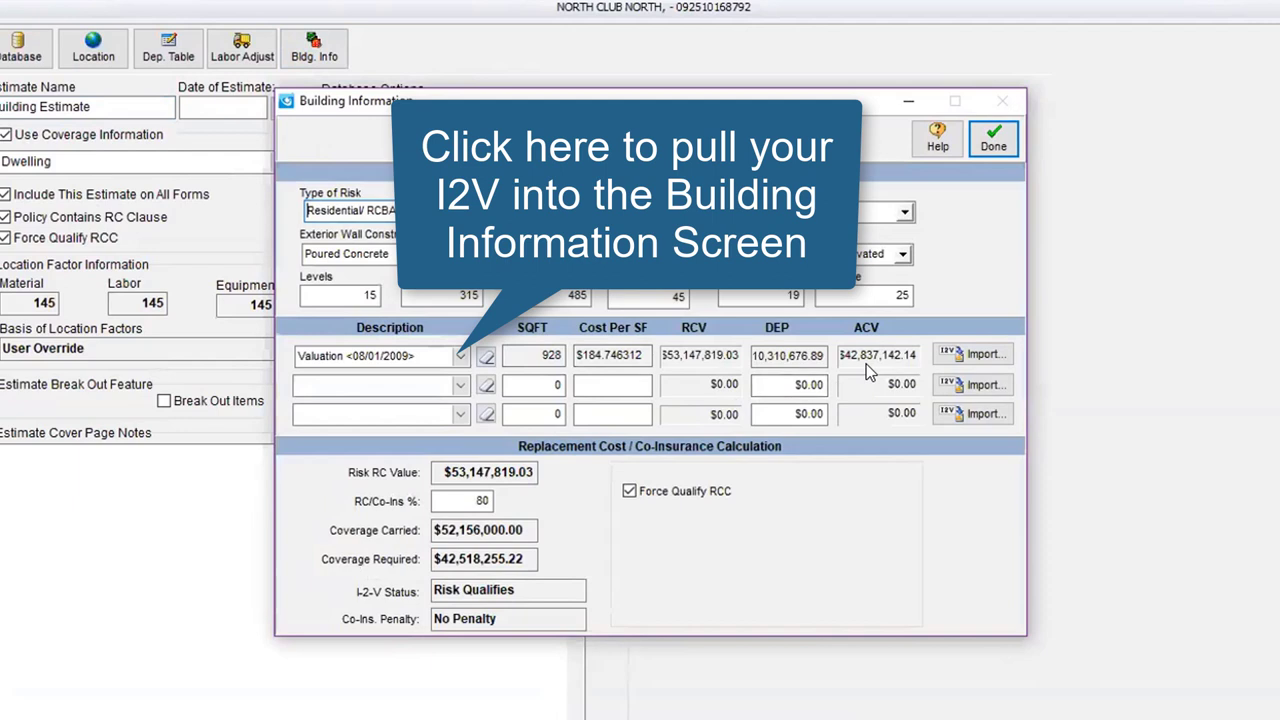
click(629, 491)
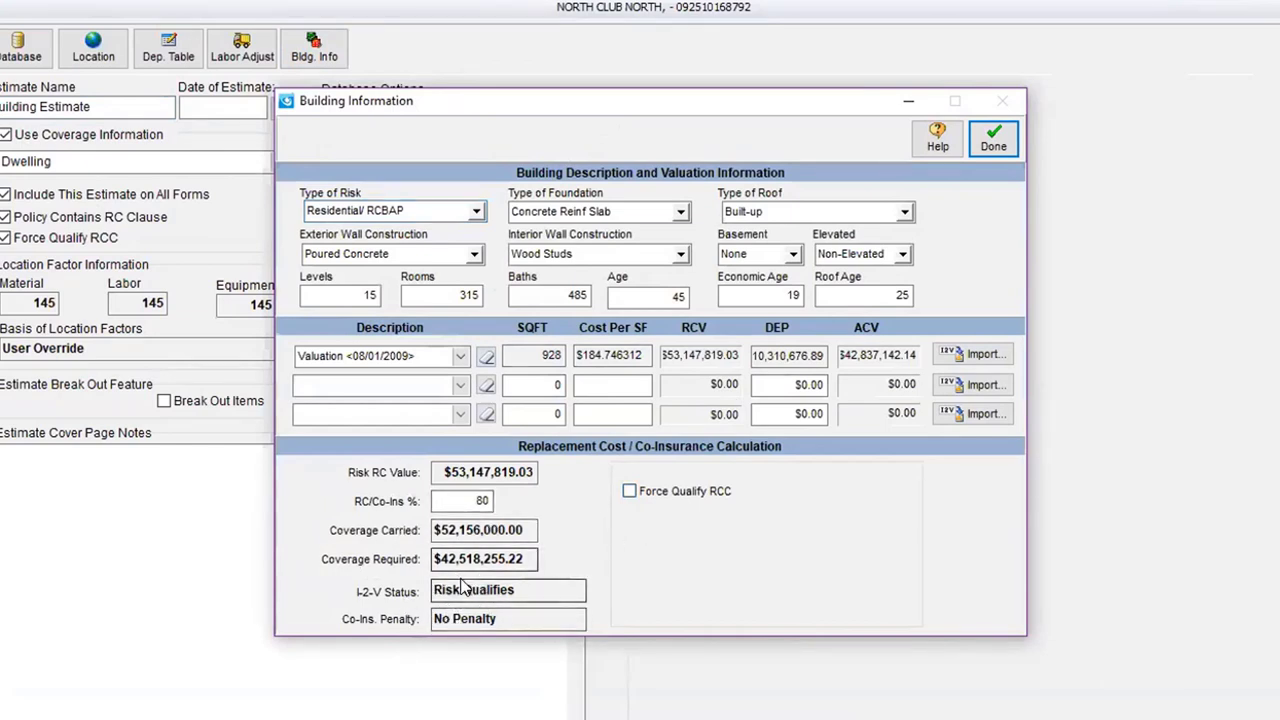
click(629, 491)
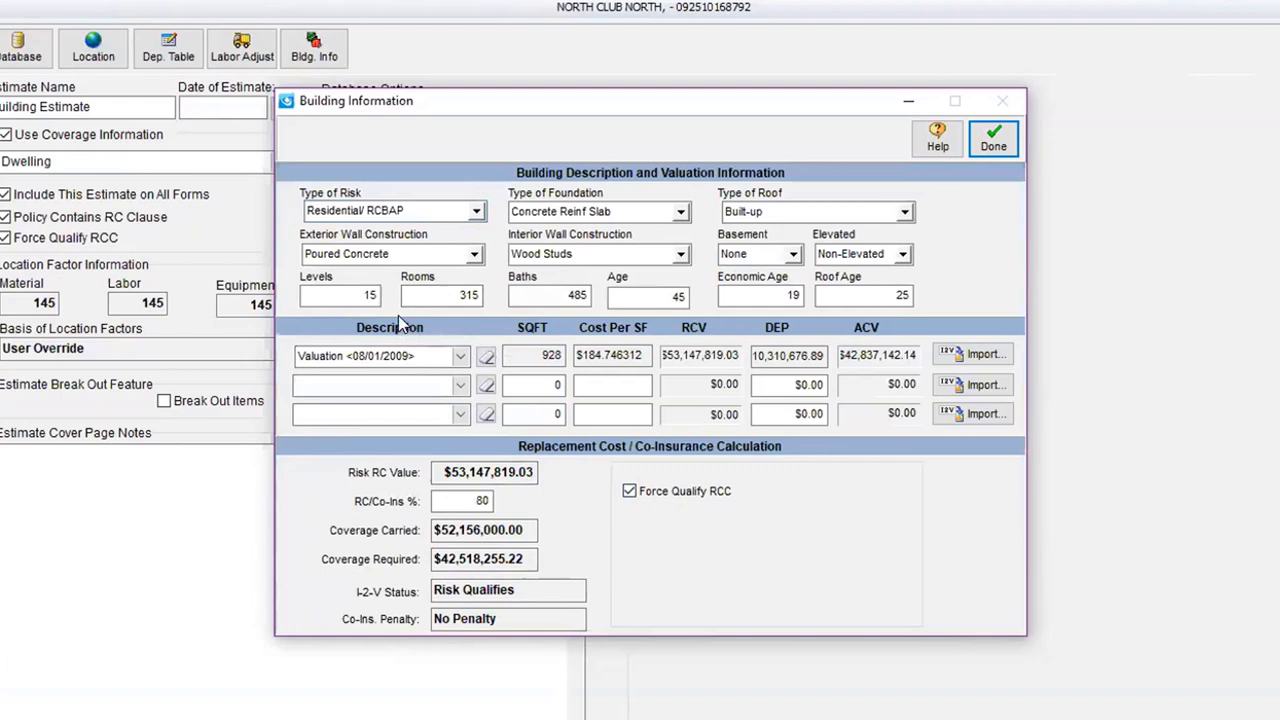
Step: Review the building's levels, rooms and baths in the Building Information, and close it
click(327, 300)
click(434, 303)
click(536, 297)
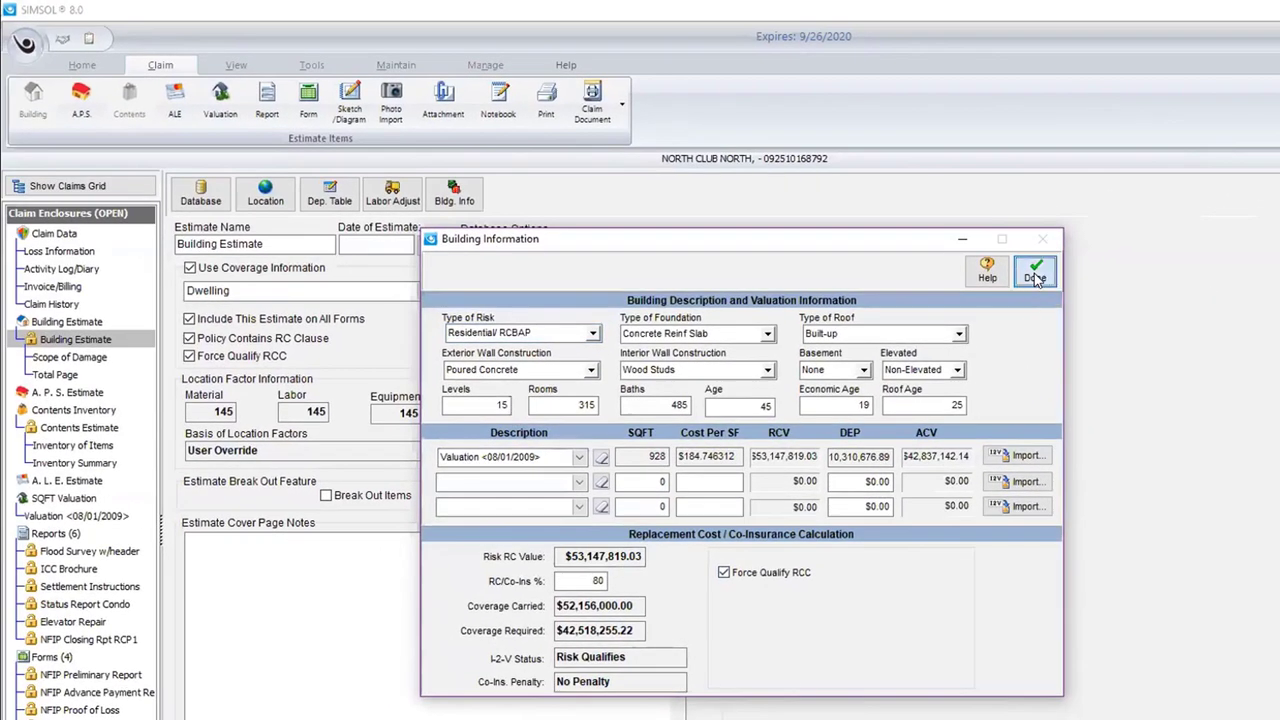
click(1003, 170)
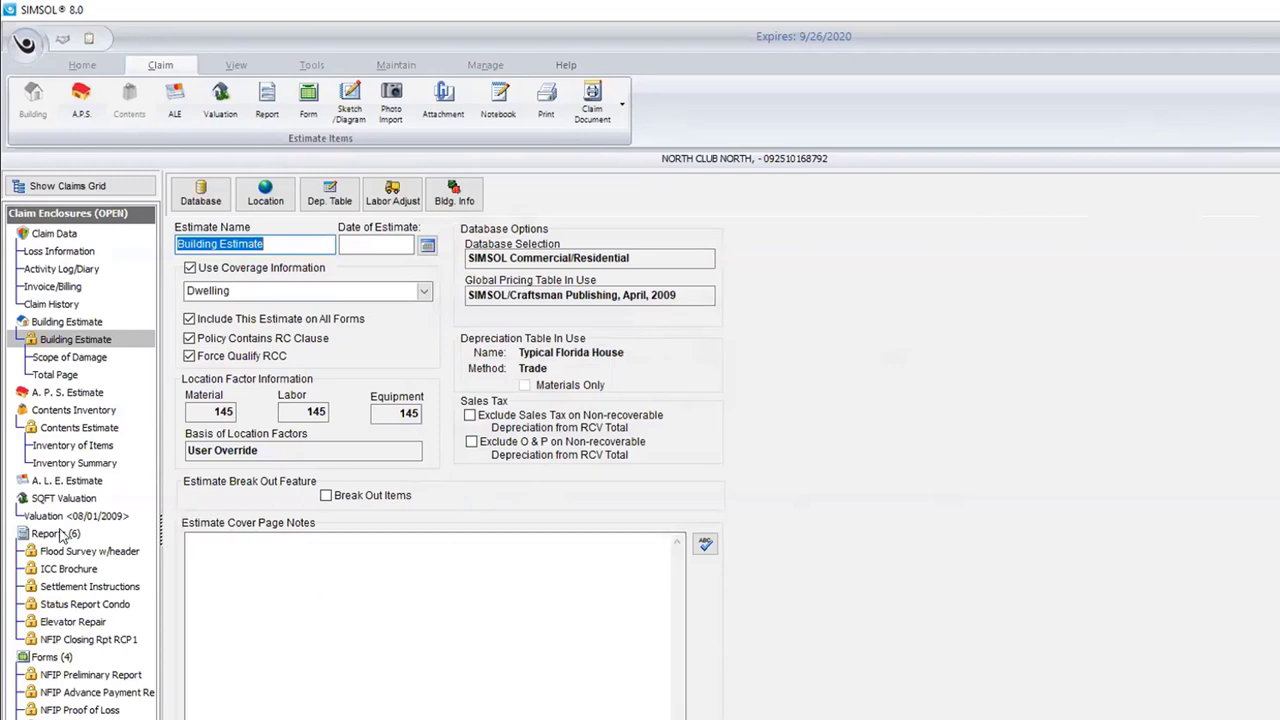
Step: Generate an on-screen preview of the detailed report for the 08/01/2009 valuation
click(546, 110)
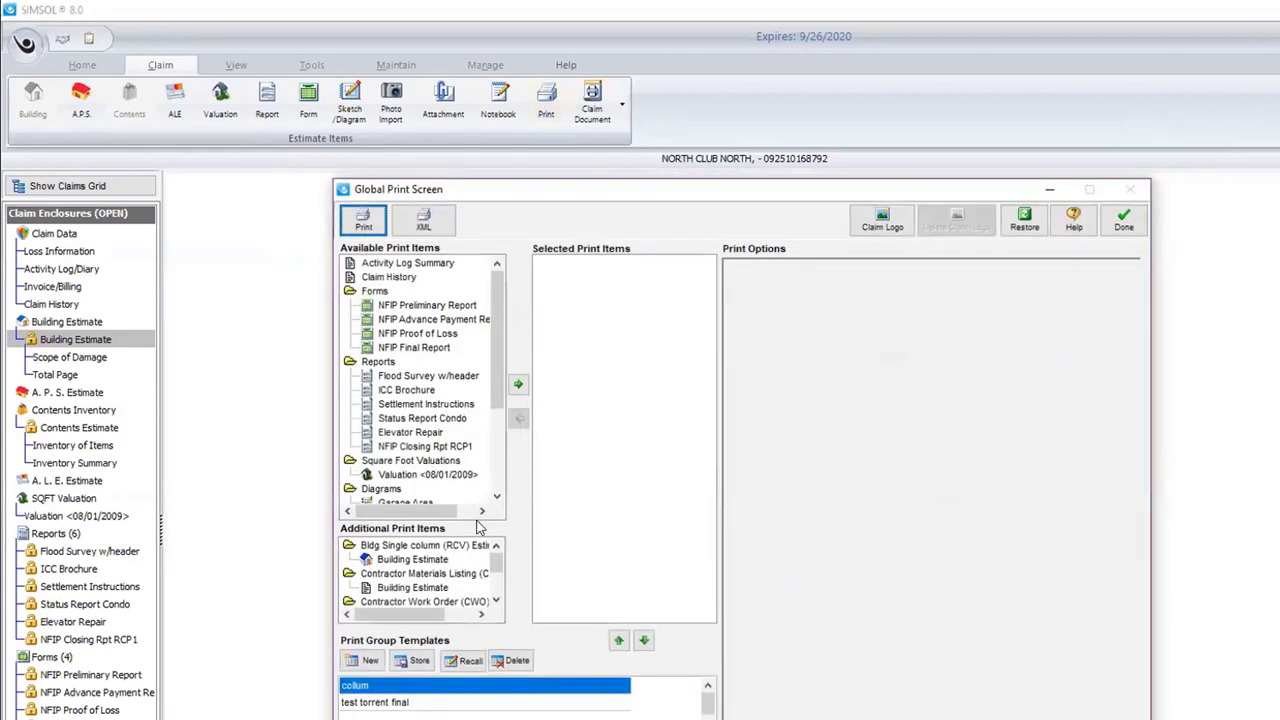
click(445, 475)
drag(590, 447, 590, 447)
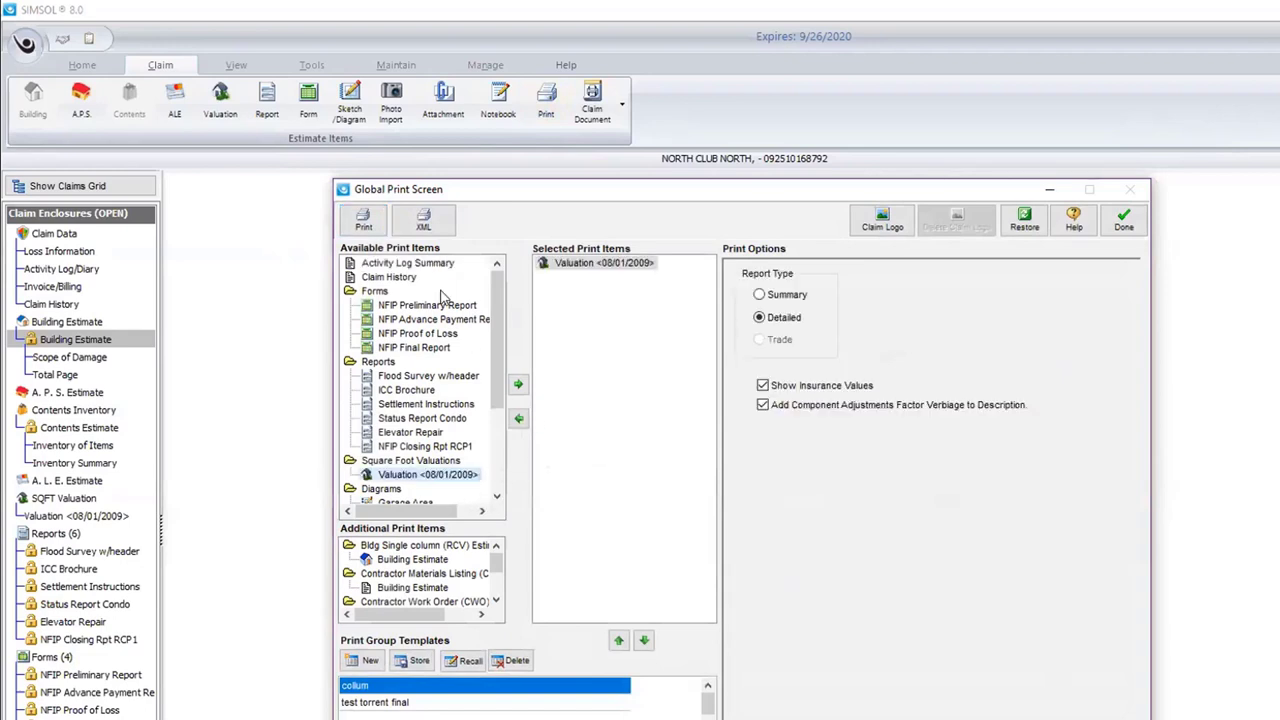
click(362, 220)
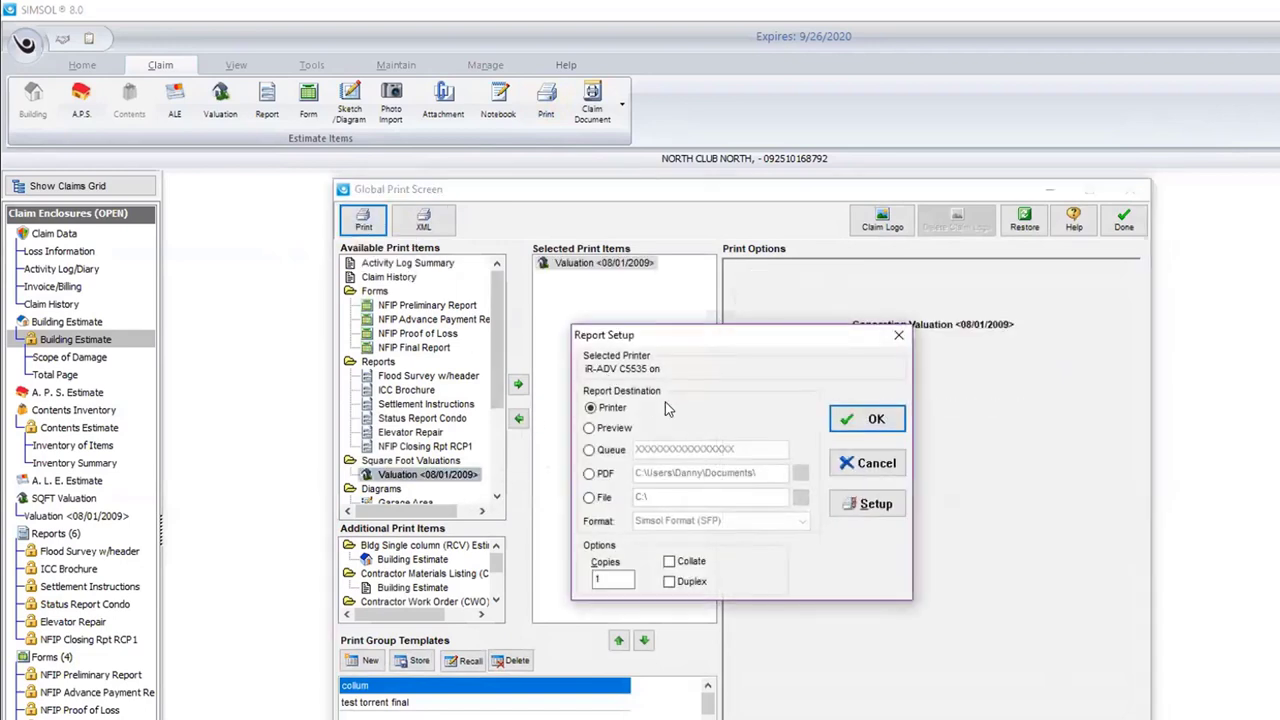
click(591, 428)
click(866, 418)
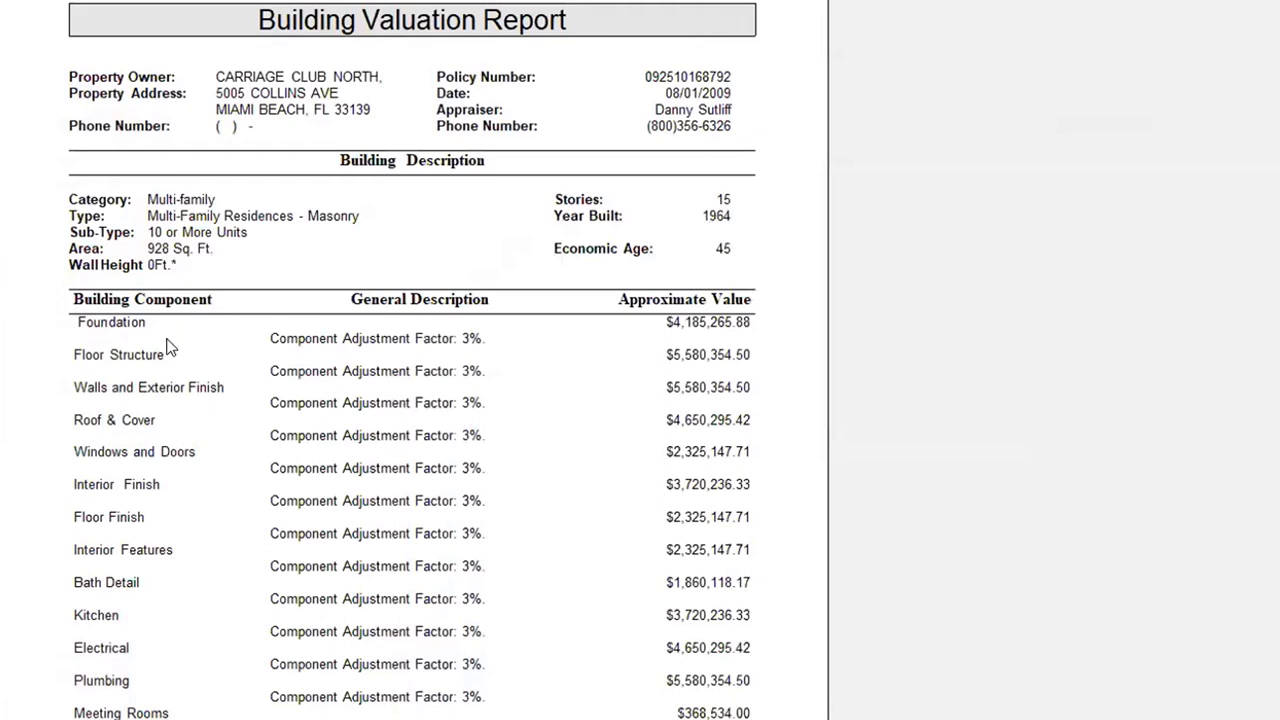
Step: Read the Building Valuation Report's component values, construction additions, building systems and replacement and actual cash value totals
scroll(167, 346, down, 3)
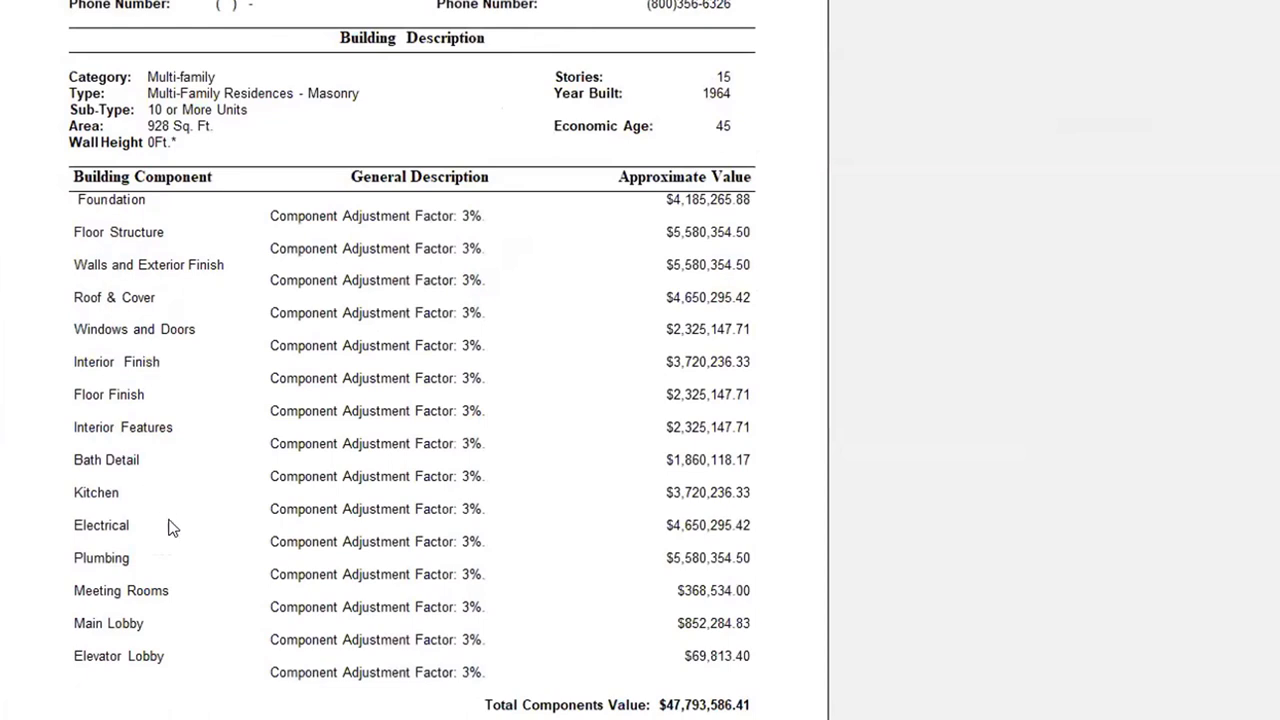
scroll(172, 527, down, 5)
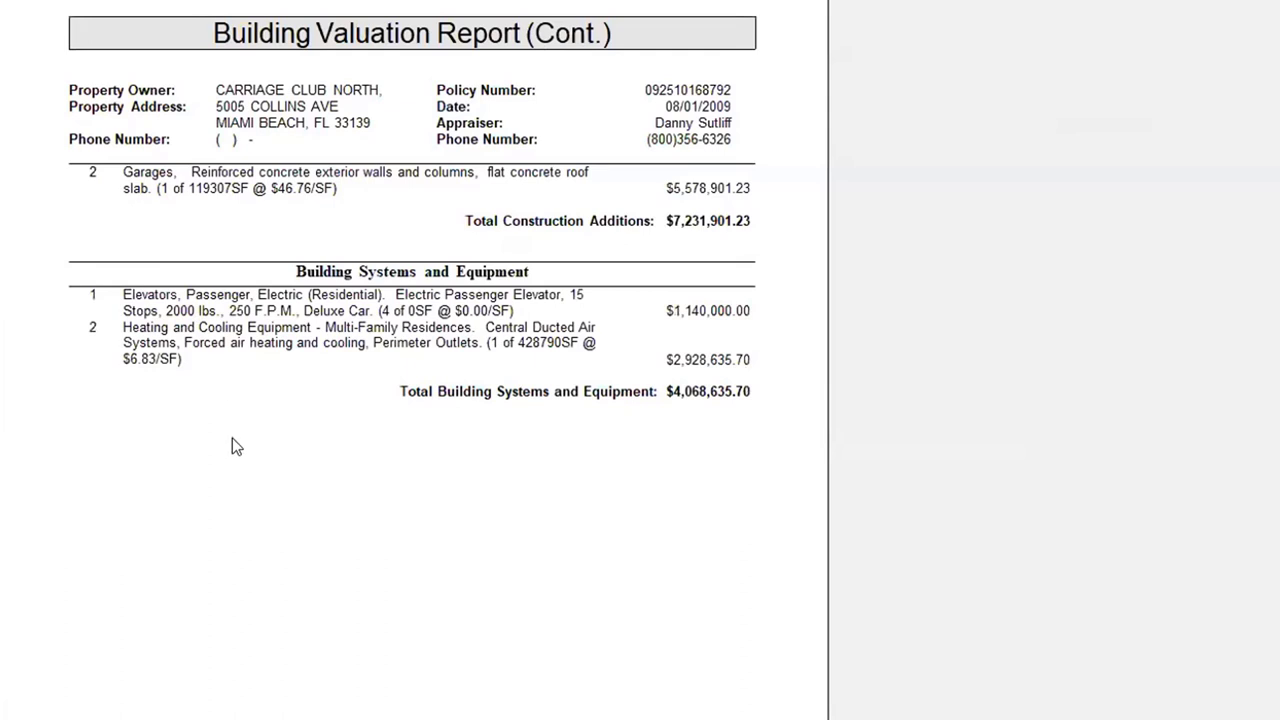
scroll(232, 438, down, 3)
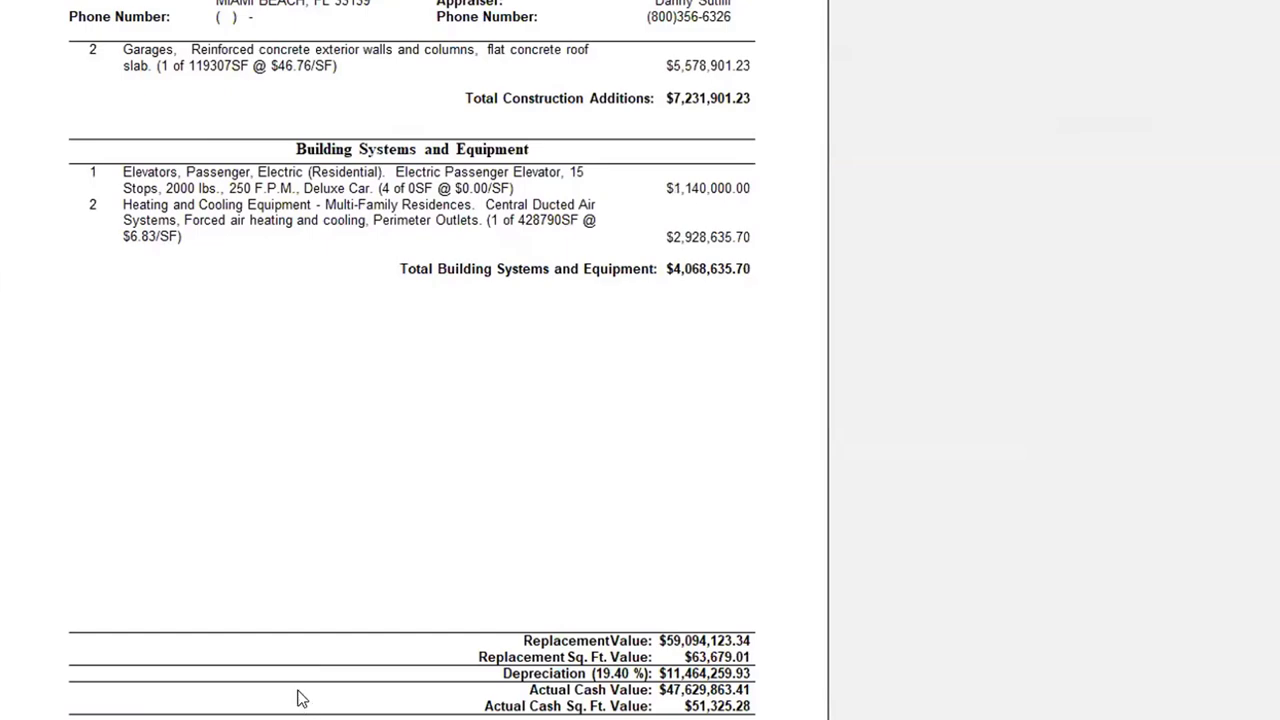
scroll(300, 698, up, 15)
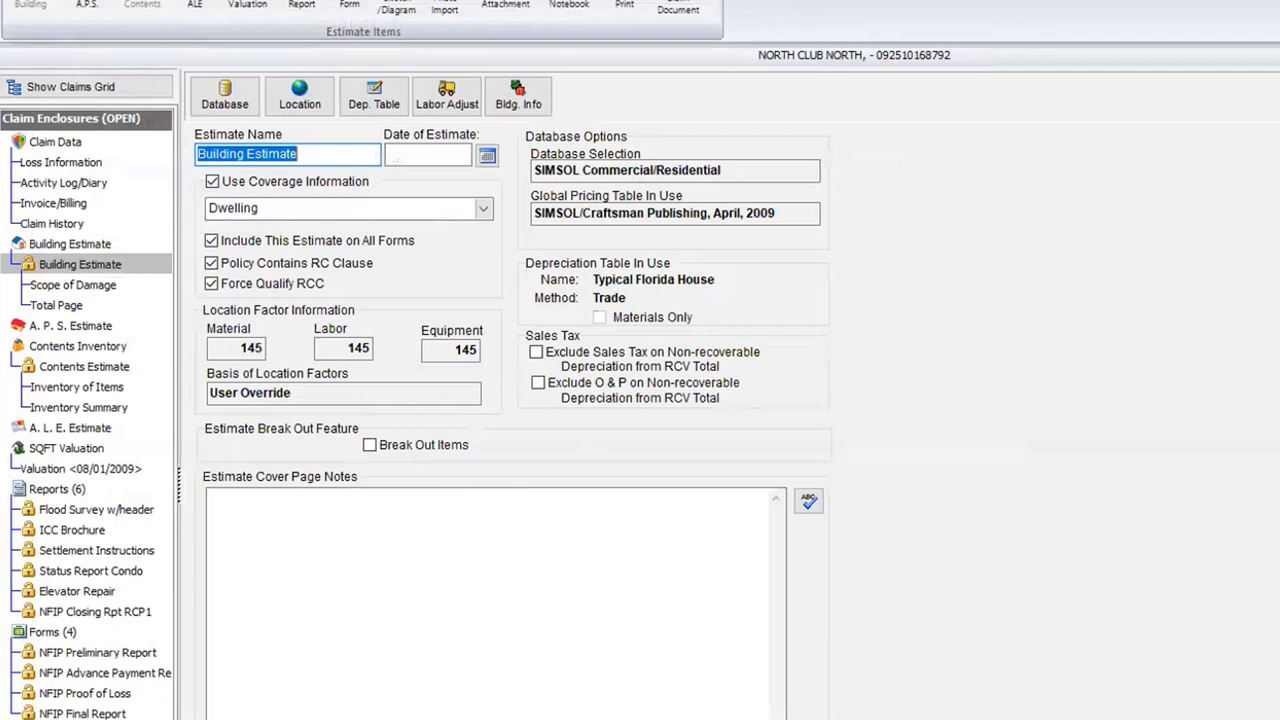
Step: Add the NFIP RCBAP Penalty Work Sheet from the Direct - DSA - with OMB Numbers group to the claim's forms
click(45, 633)
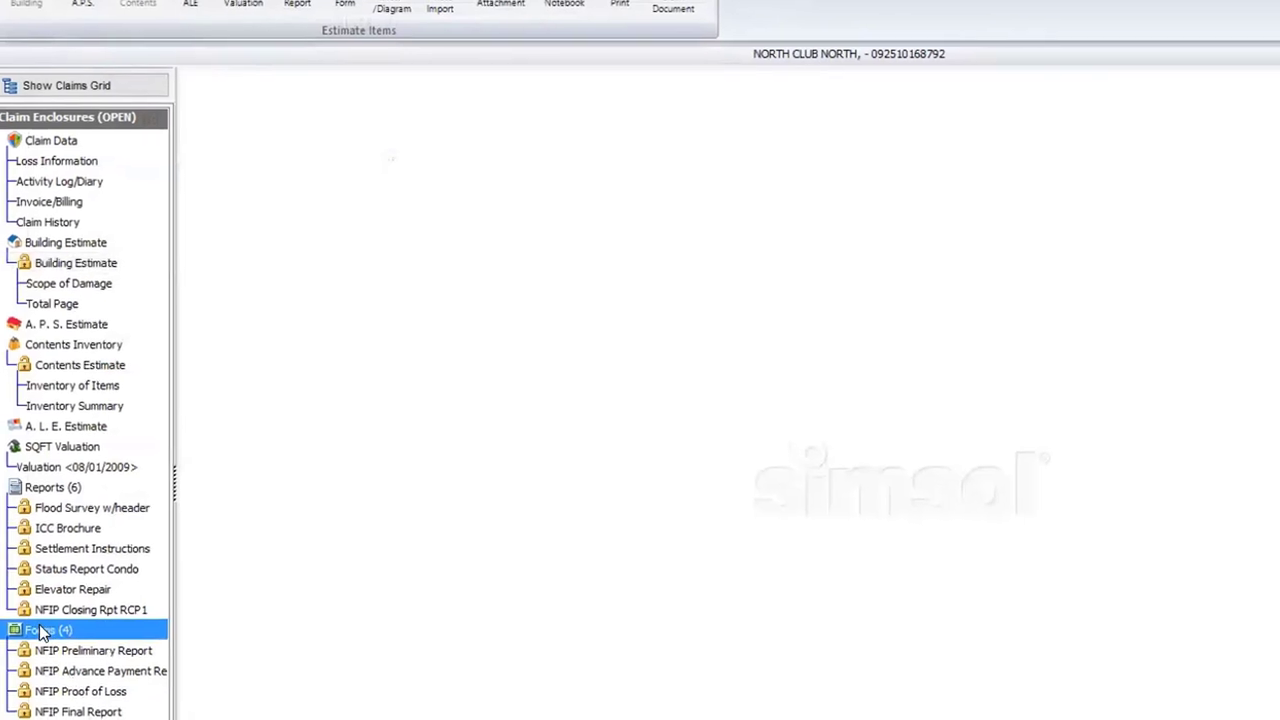
right_click(45, 633)
click(75, 644)
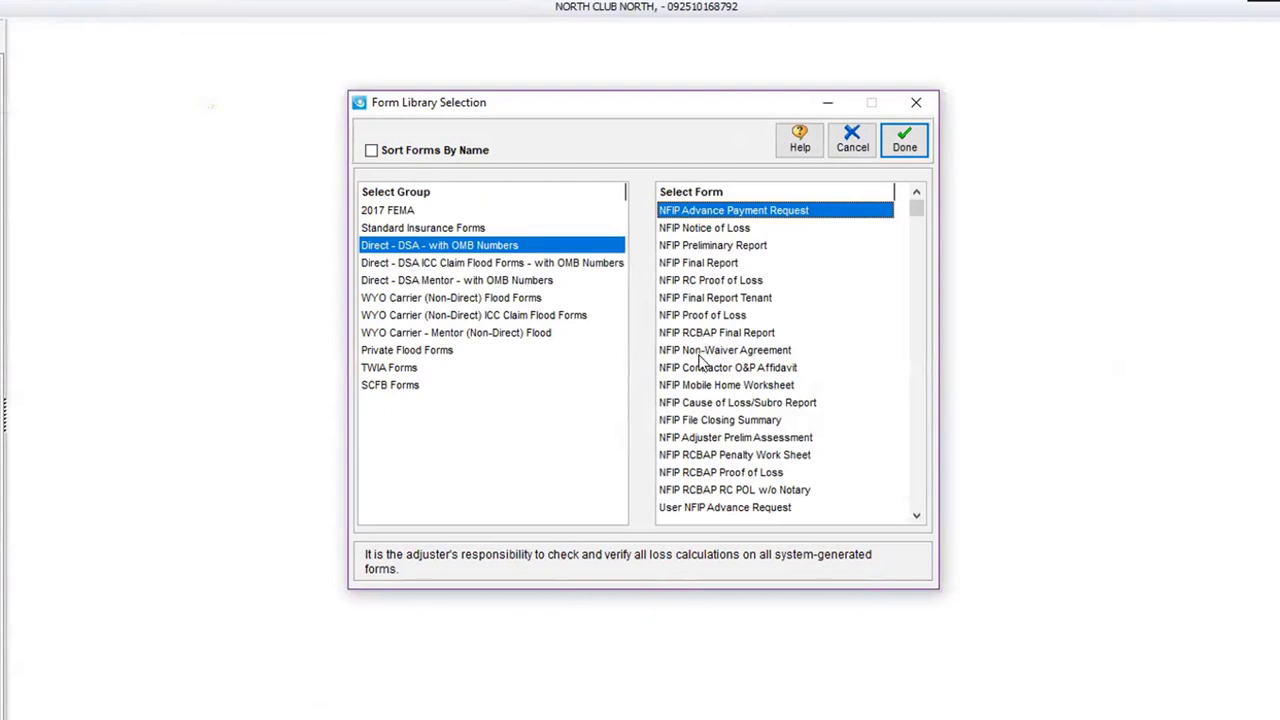
click(704, 455)
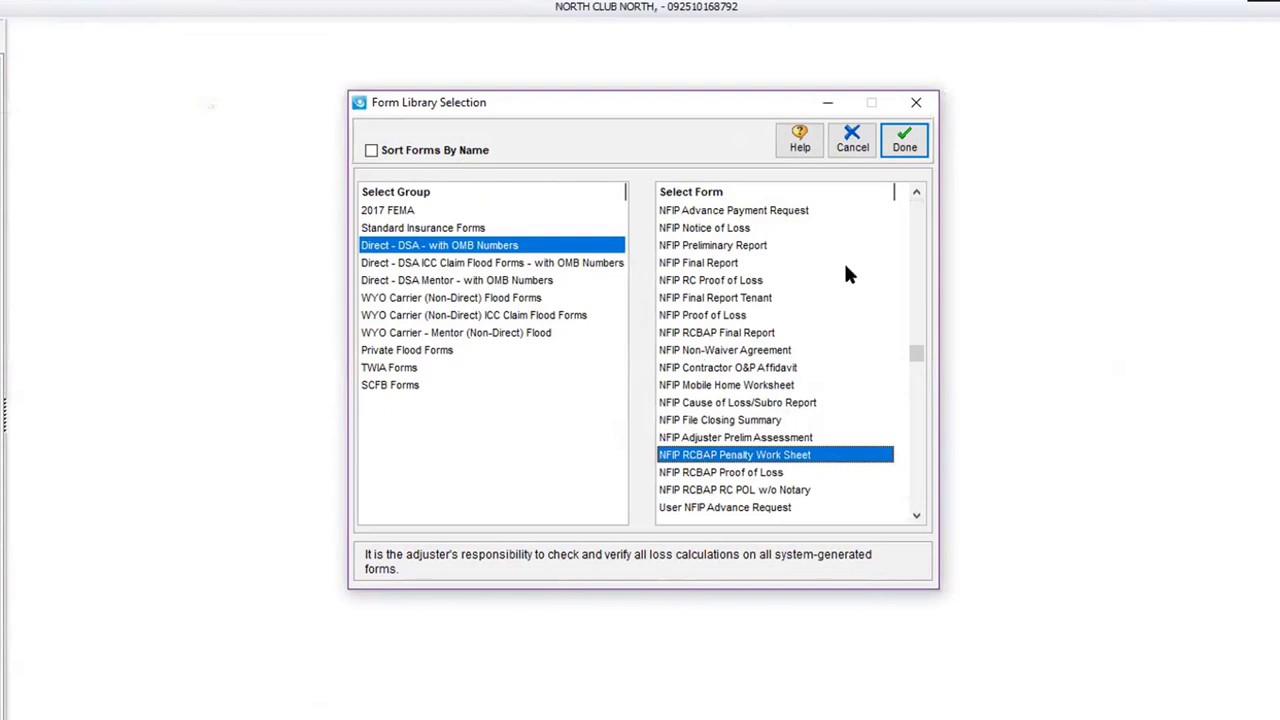
click(904, 140)
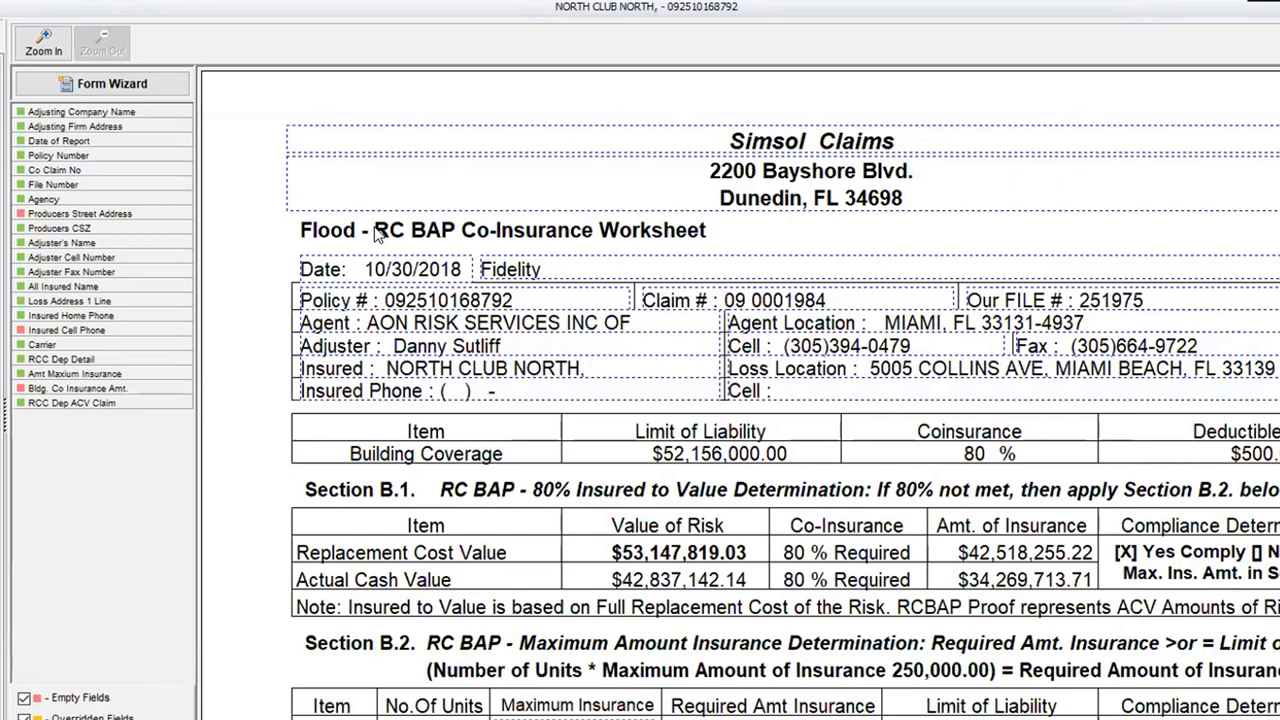
Step: Set the number of units to 314 in Section B.2 of the RCBAP penalty worksheet and finish the wizard
click(143, 82)
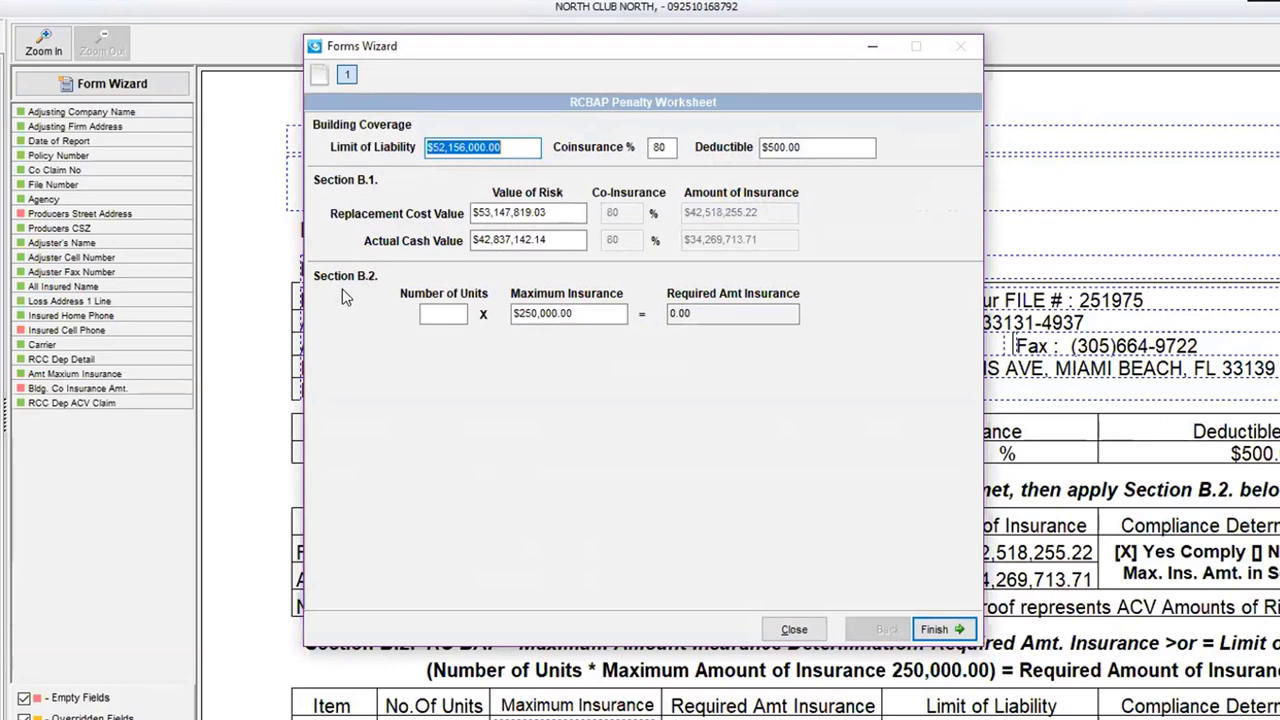
click(440, 314)
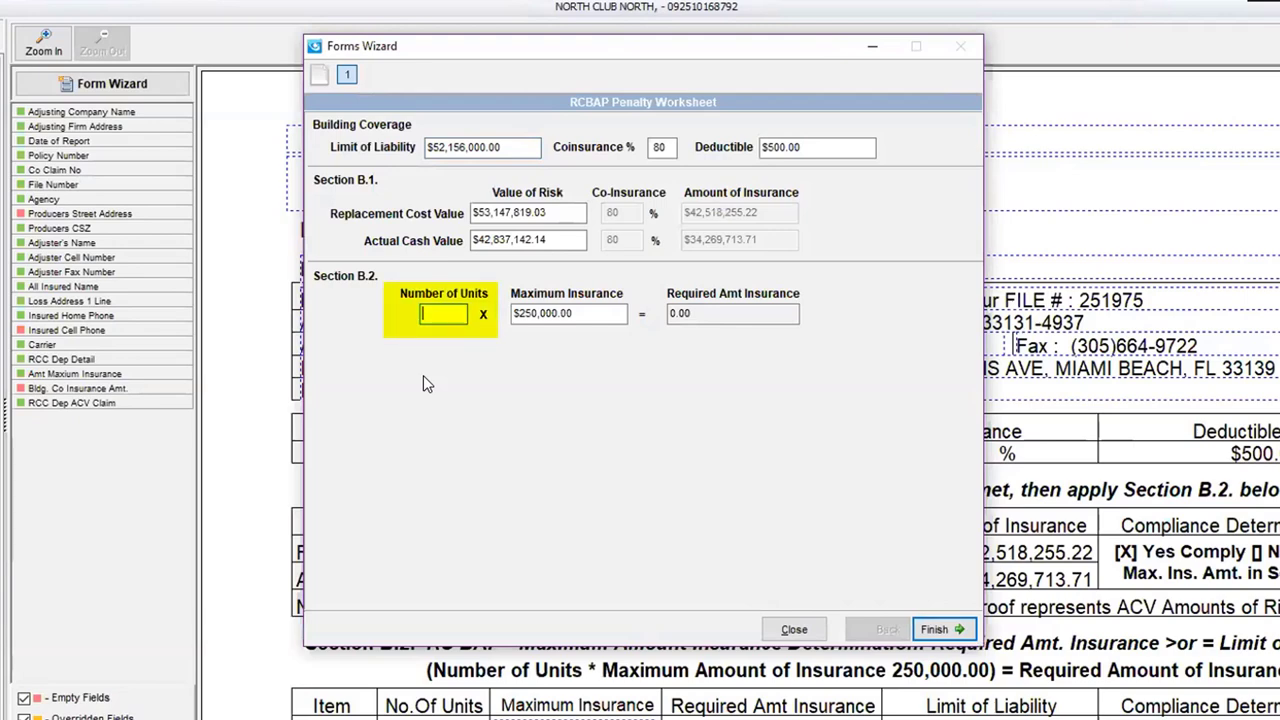
text(314)
key(Tab)
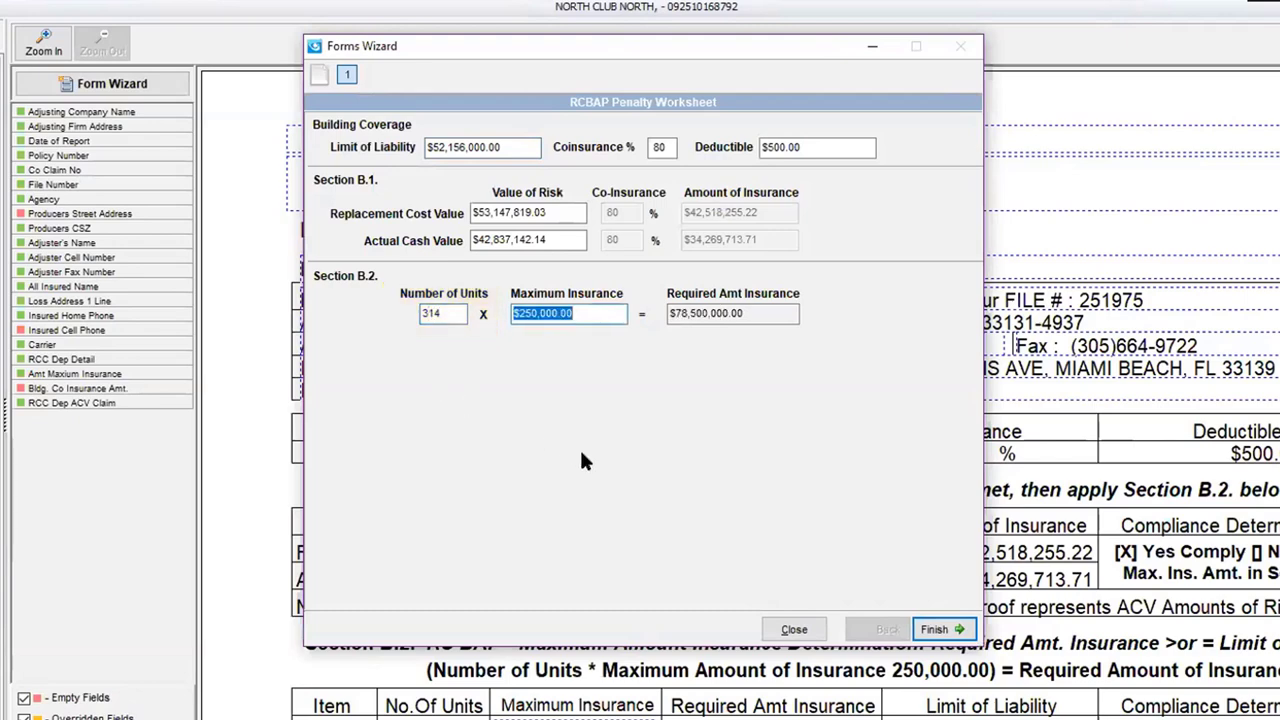
click(935, 629)
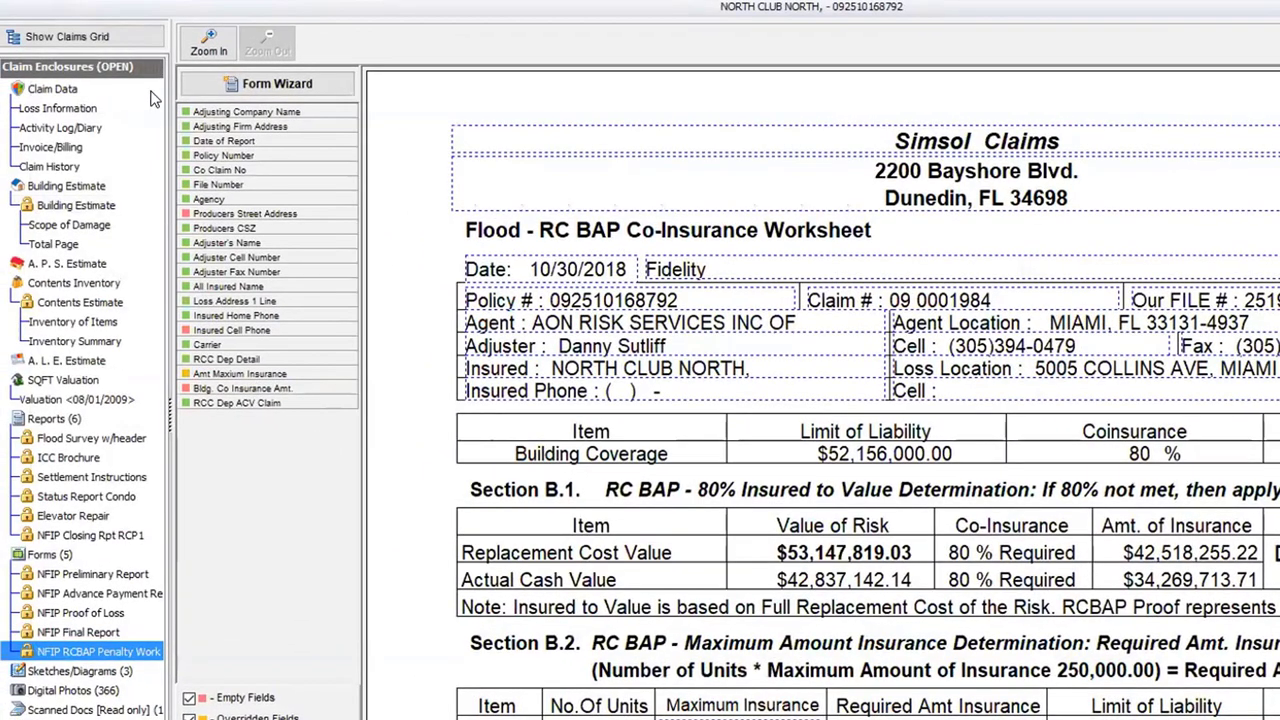
Step: Set the Coverage A dwelling limit to $98,156,000 in the claim's coverage worksheet and save it
click(57, 108)
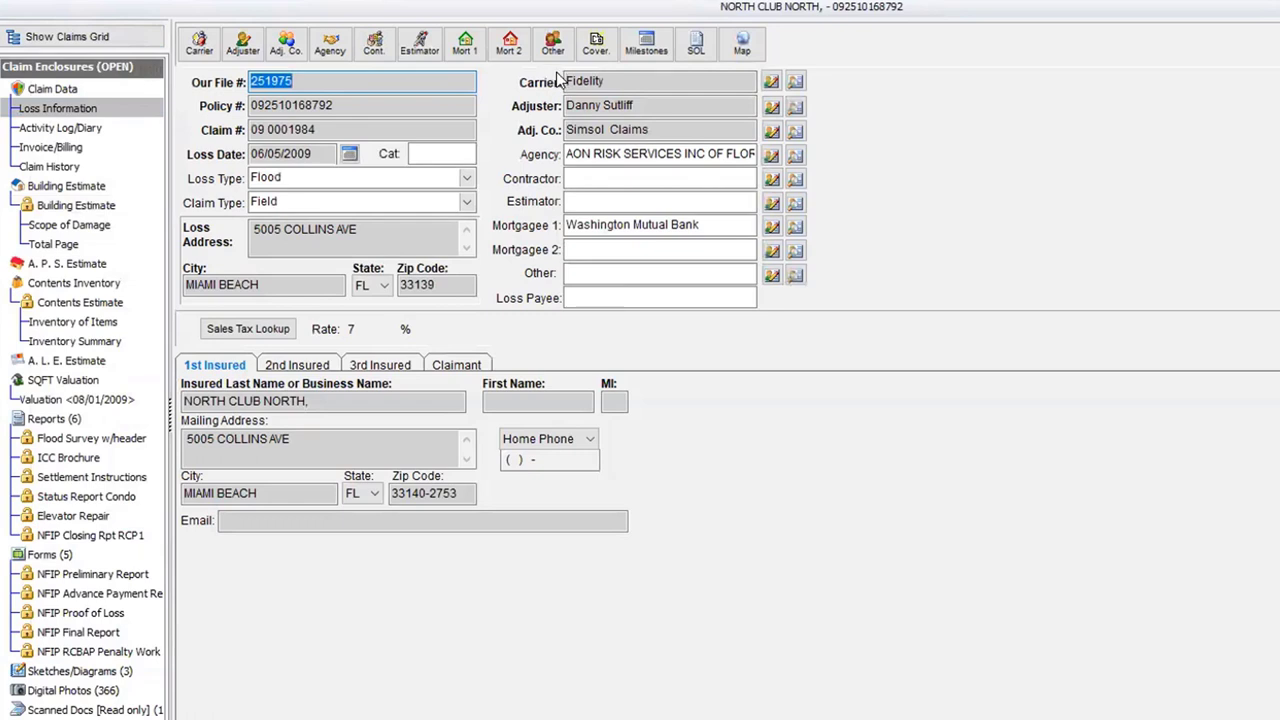
click(610, 52)
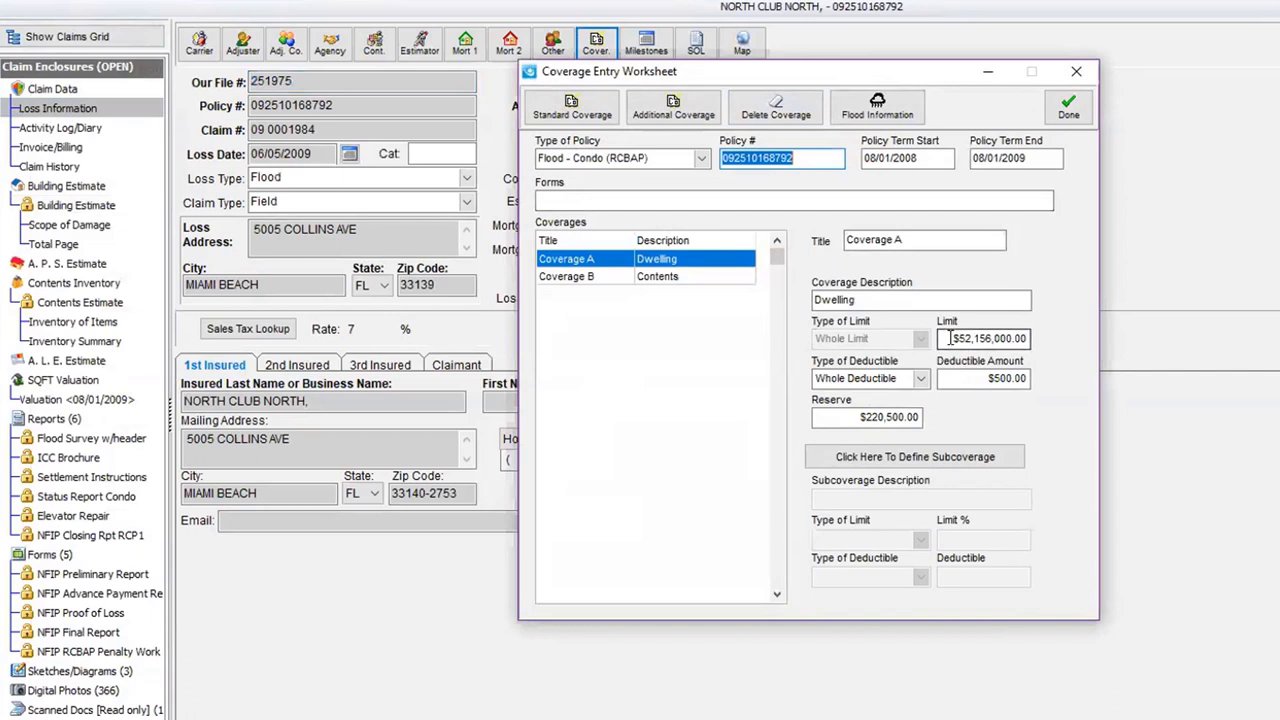
click(952, 338)
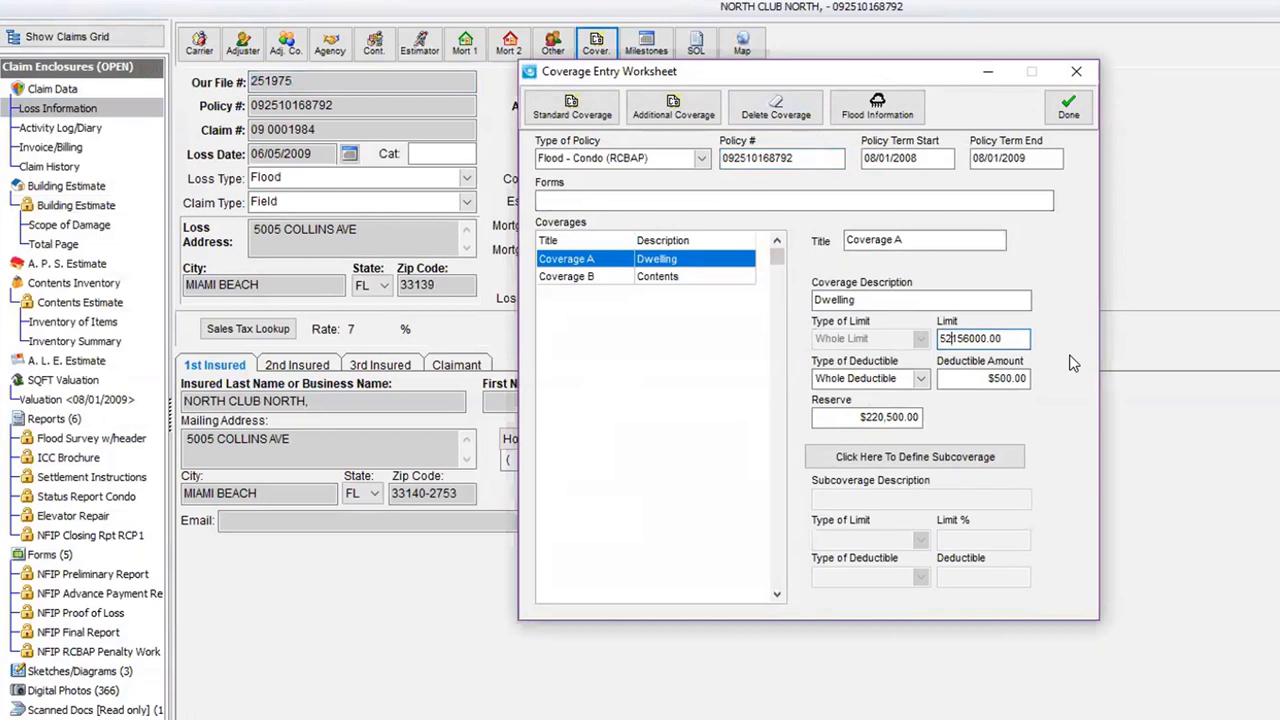
key(BackSpace)
key(BackSpace)
text(98)
key(End)
key(Tab)
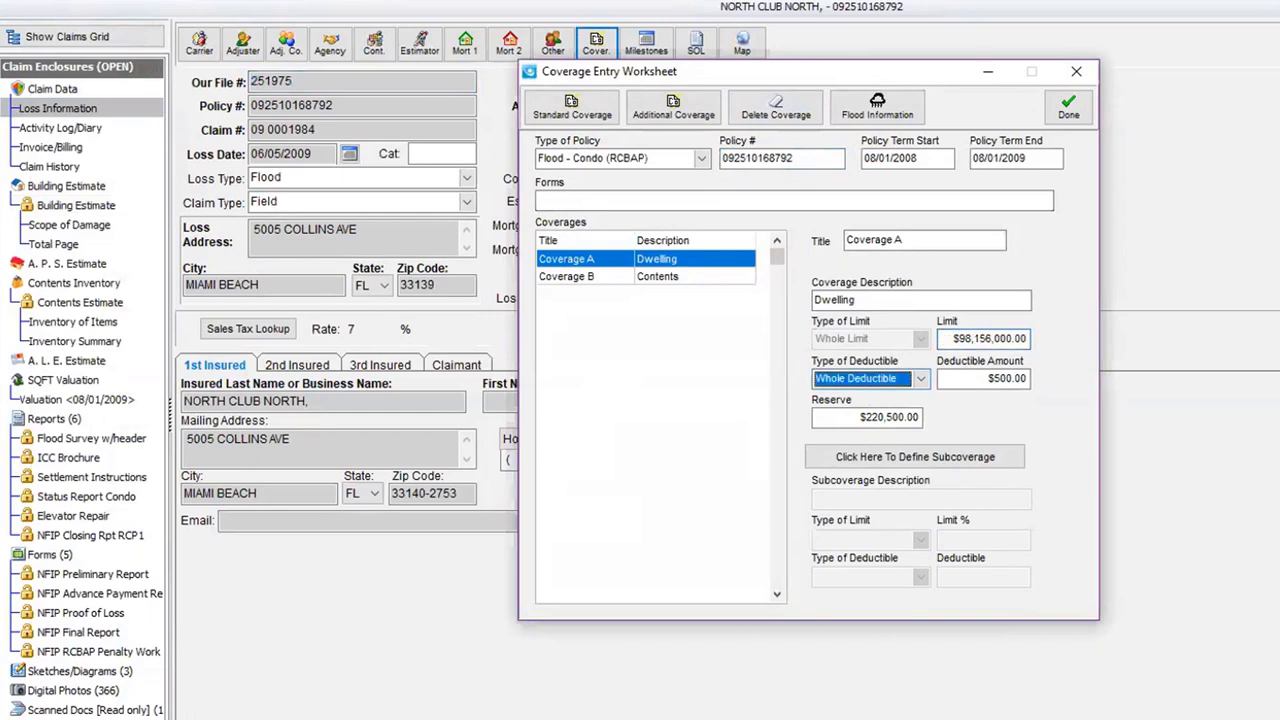
click(1088, 104)
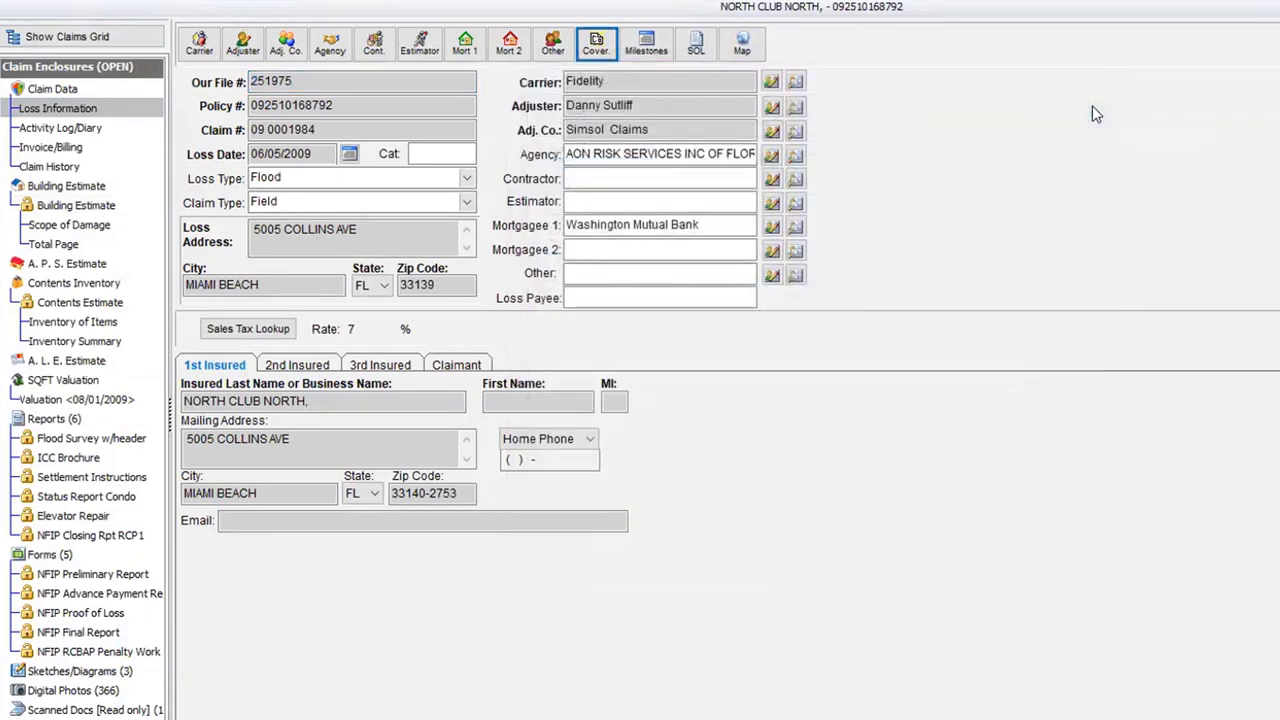
Step: Turn off Force Qualify RCC in the building estimate's building information and close the dialog
click(55, 206)
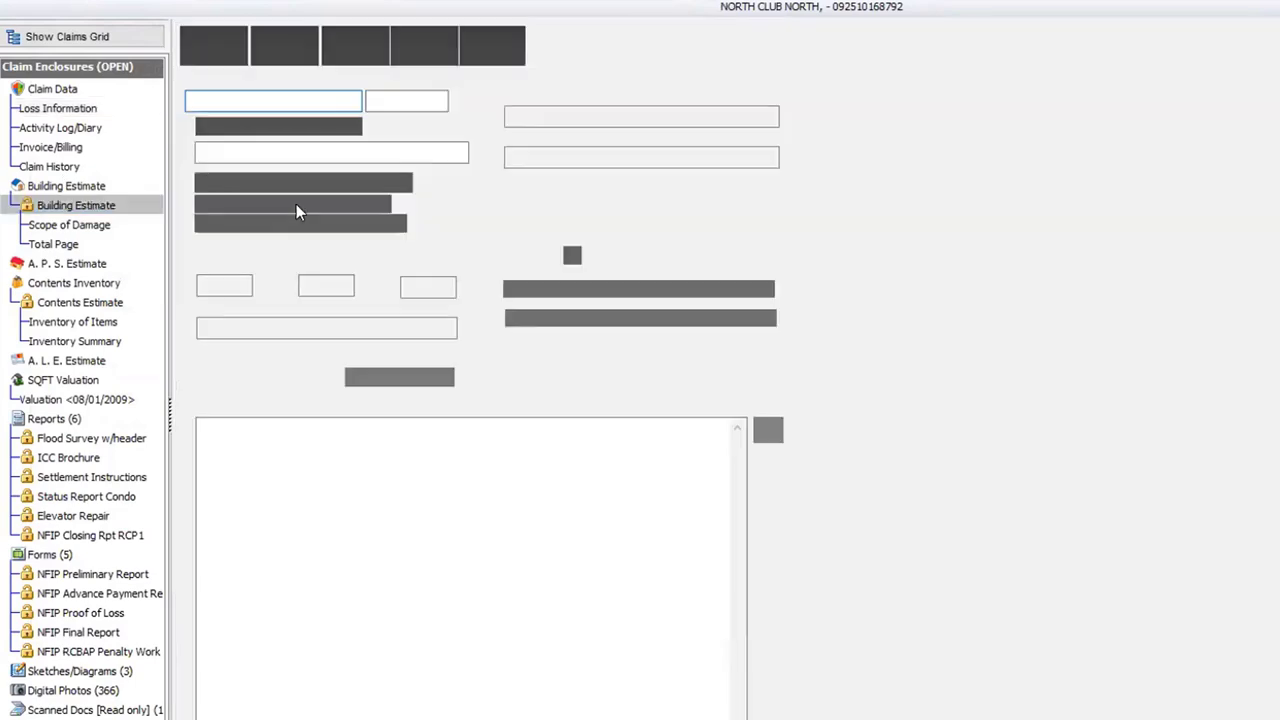
click(492, 45)
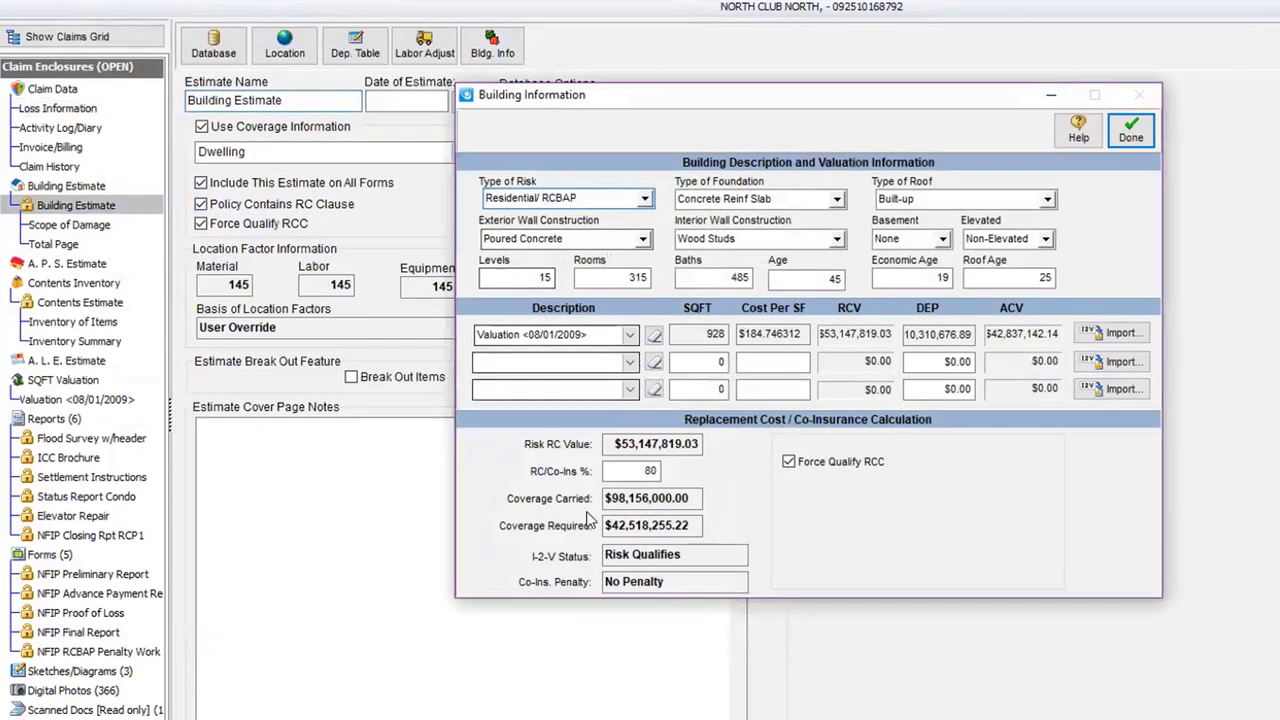
click(789, 462)
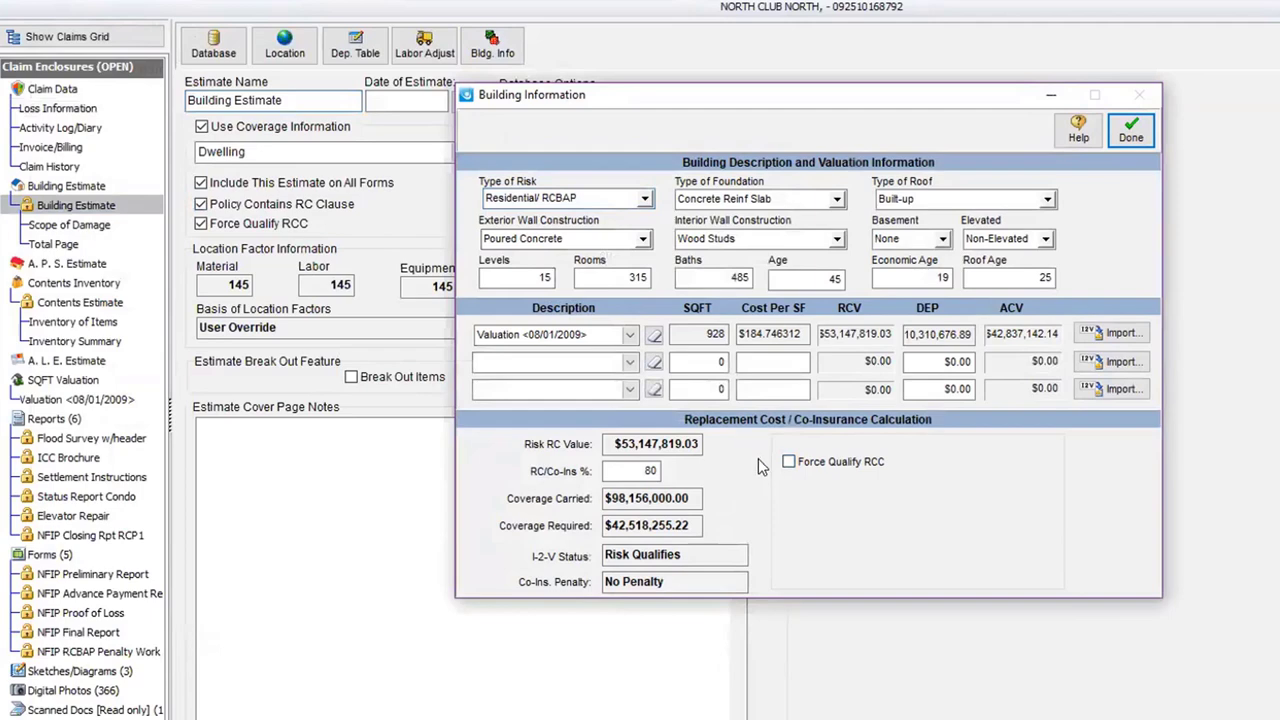
click(789, 463)
click(789, 463)
click(1132, 131)
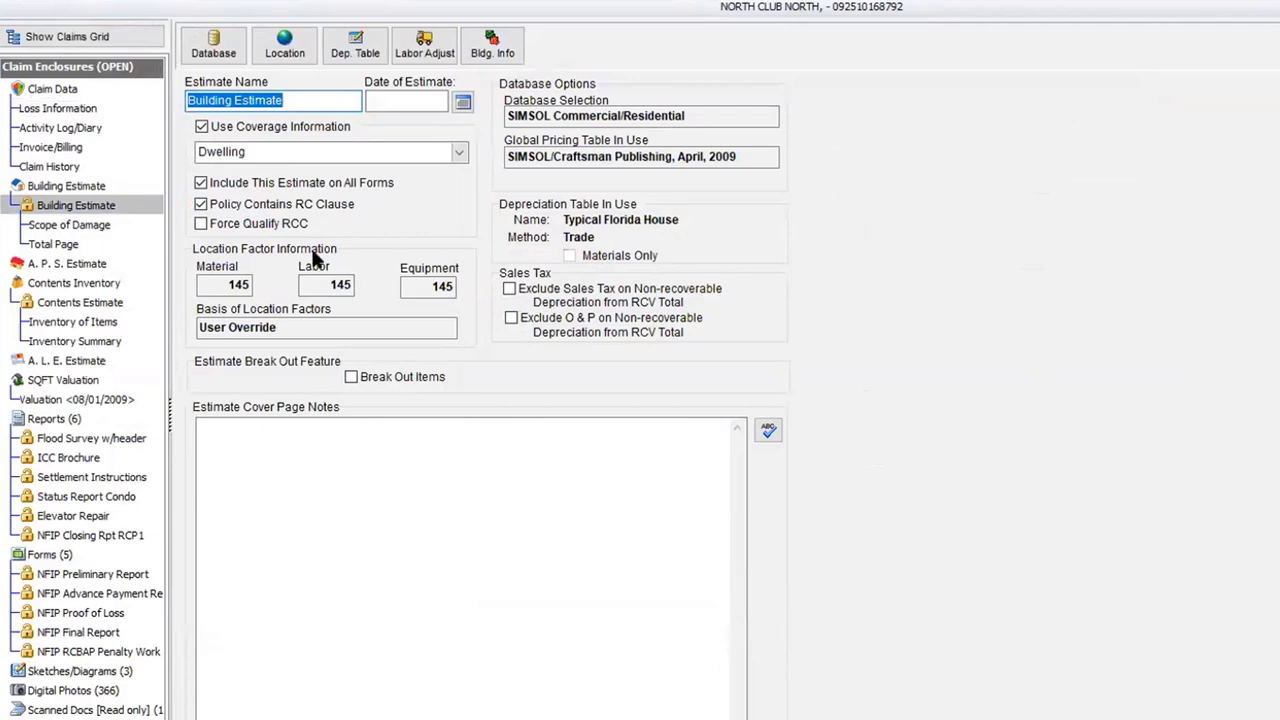
Step: Set the Coverage A dwelling limit to $21,156,000 in the claim's coverage worksheet and save it
click(64, 110)
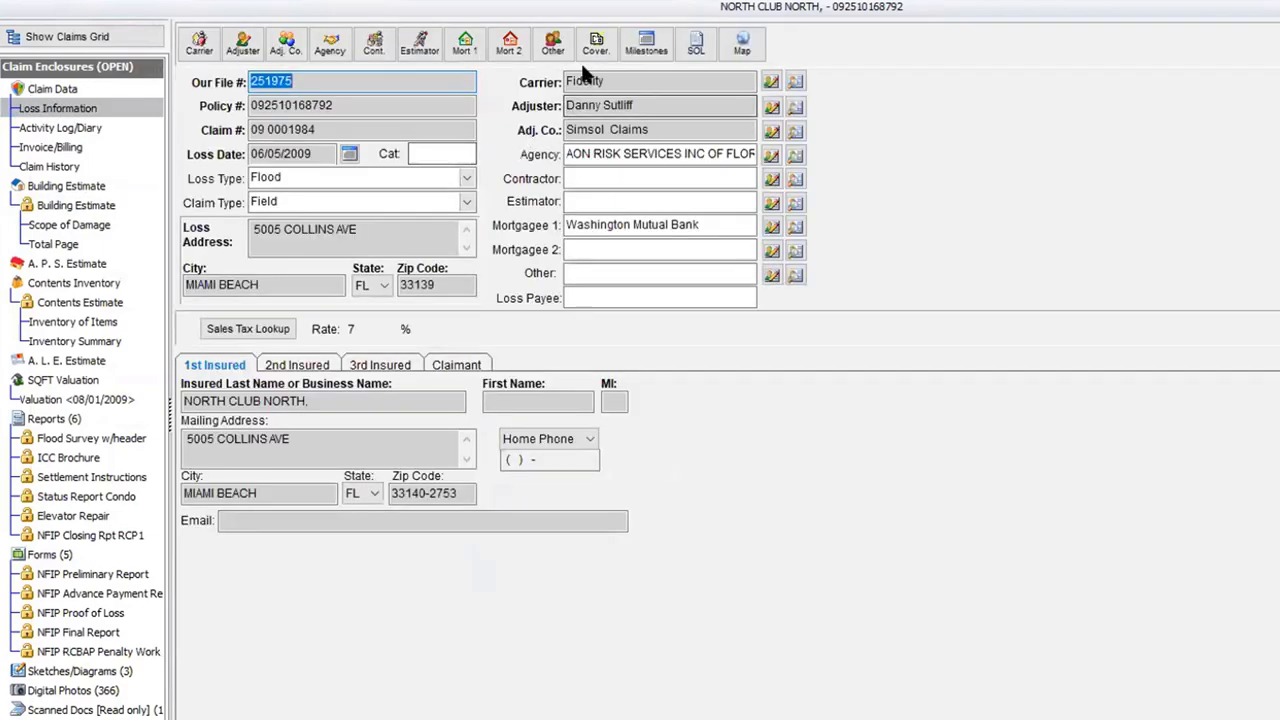
click(594, 48)
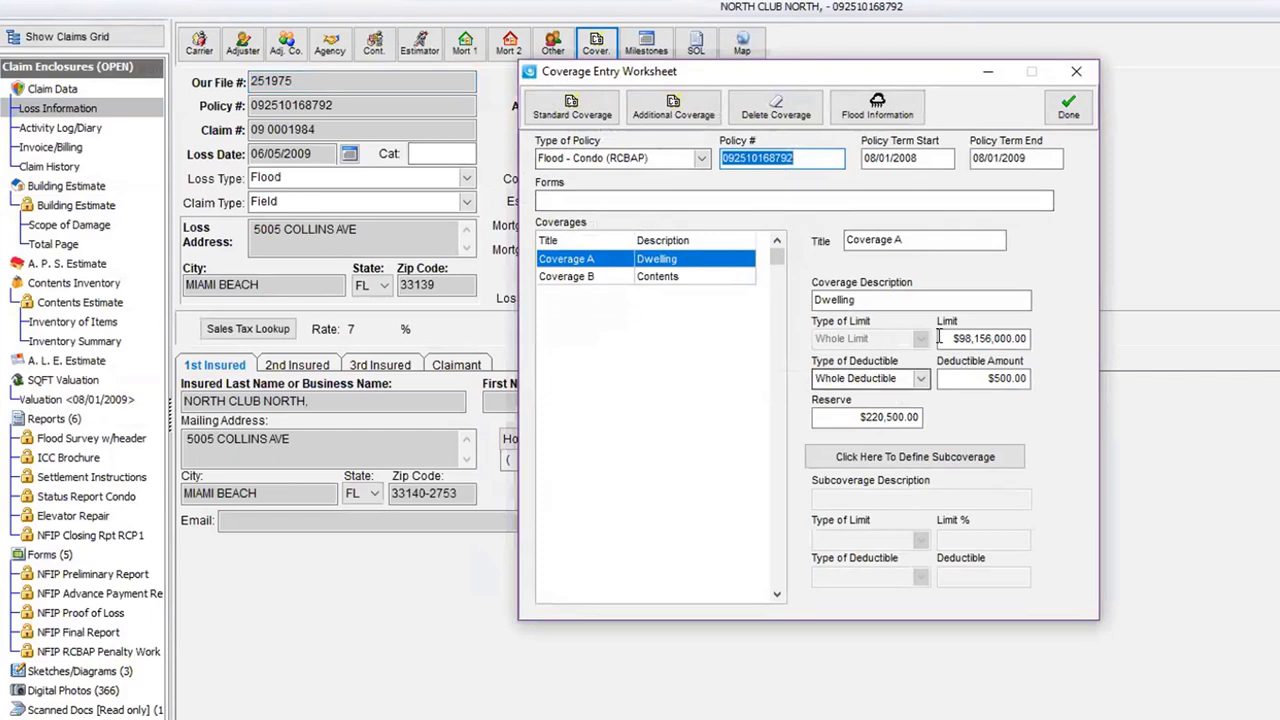
click(975, 338)
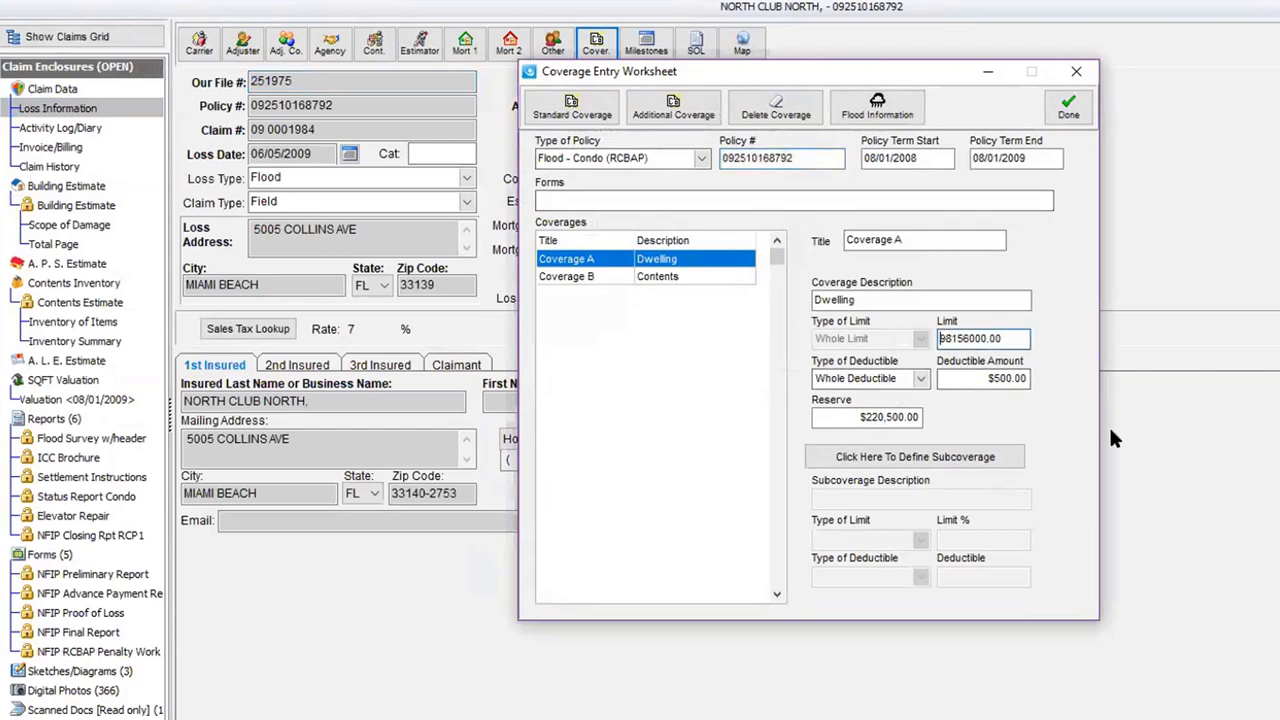
key(Delete)
key(Delete)
text(21)
click(1064, 118)
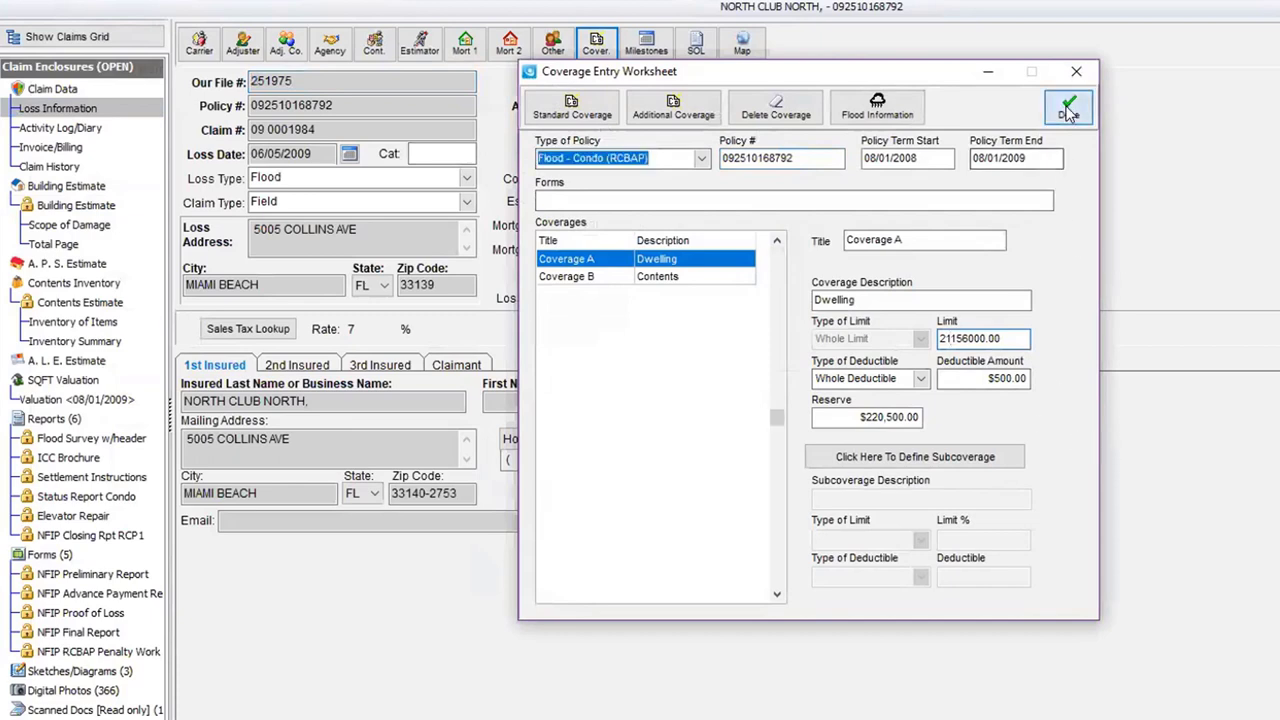
Step: Turn on Force Qualify RCC in the building estimate's building information, accept it and dismiss the flood advisory
click(76, 205)
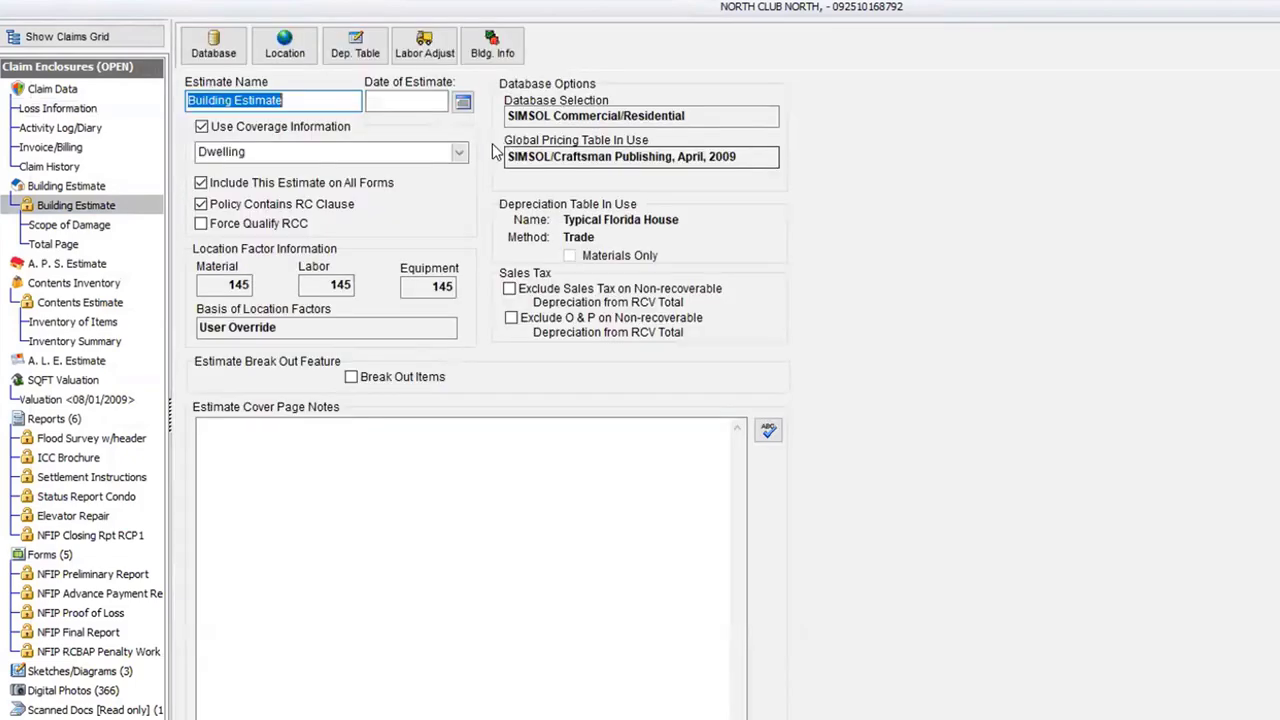
click(492, 45)
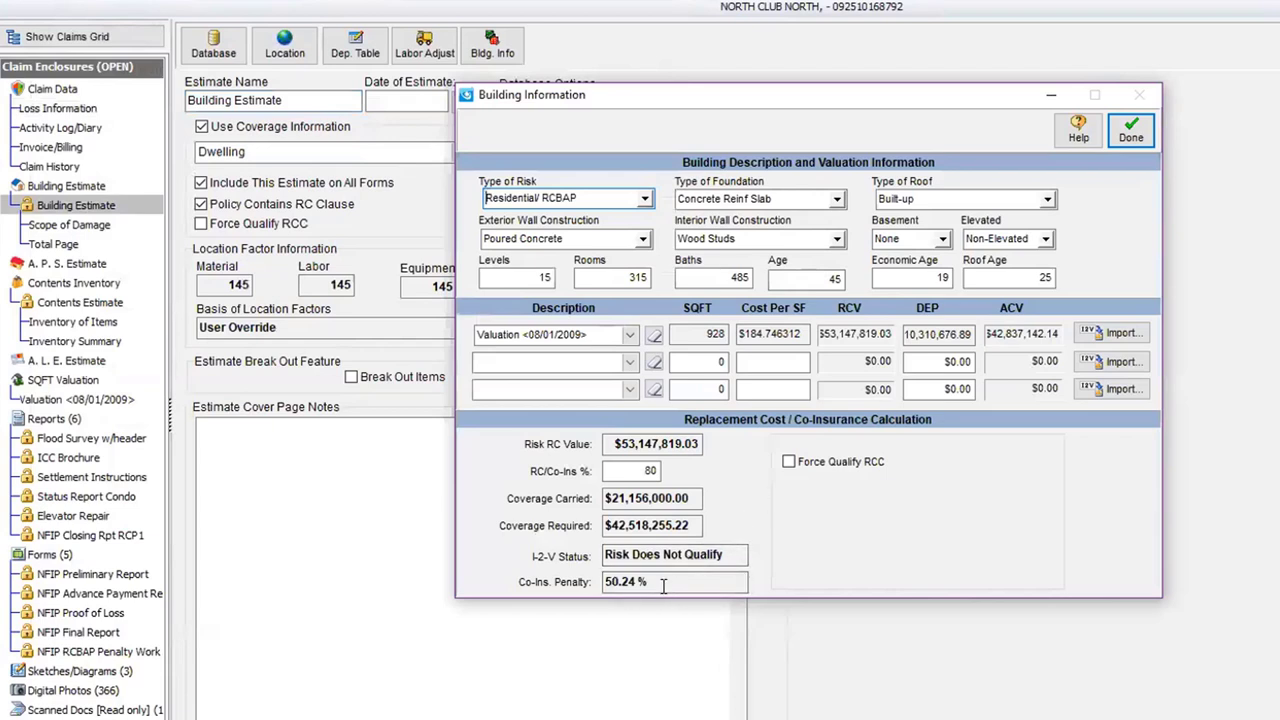
click(788, 464)
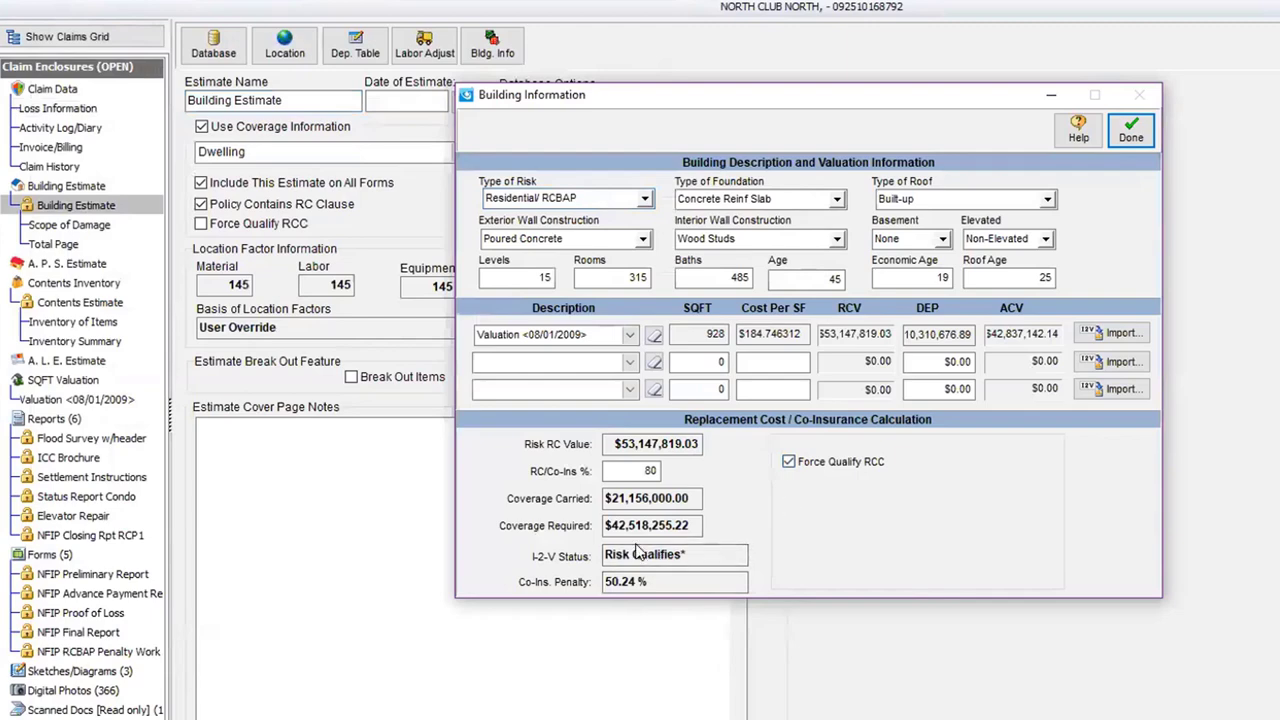
click(1130, 135)
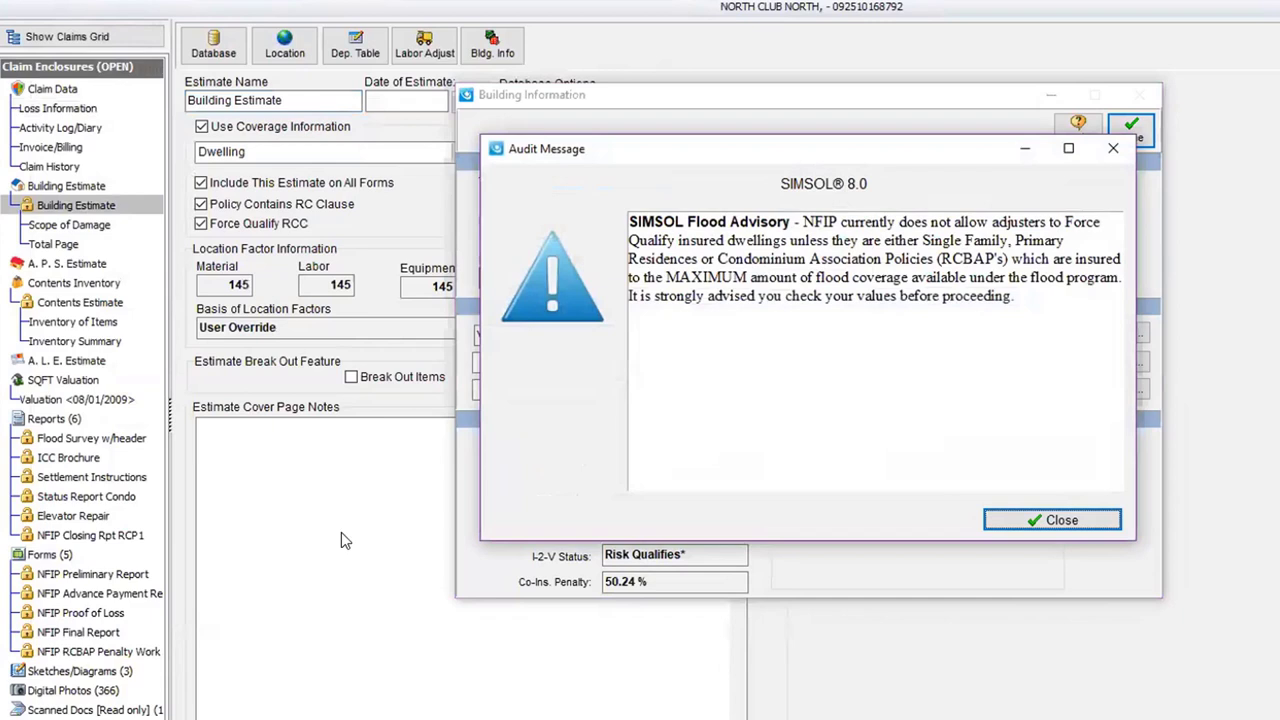
click(990, 520)
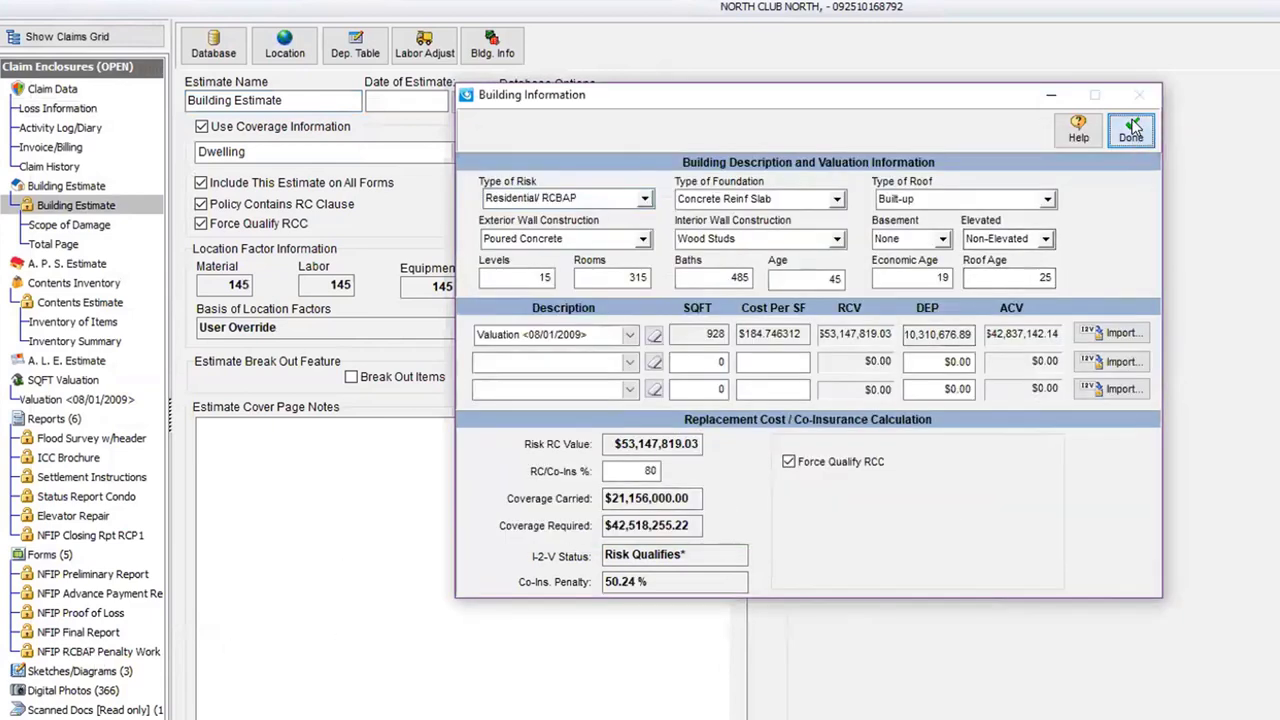
Step: Refresh the NFIP RCBAP penalty worksheet with the current claim information, discarding its overrides
click(92, 651)
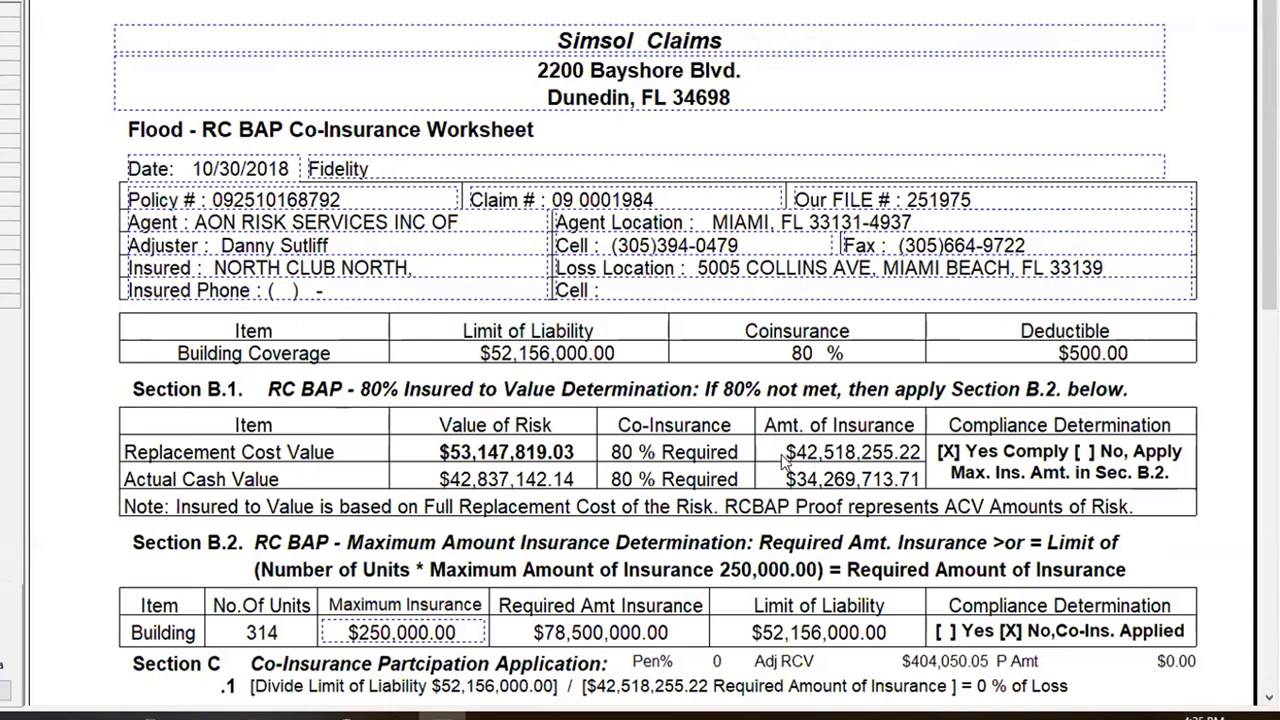
click(6, 691)
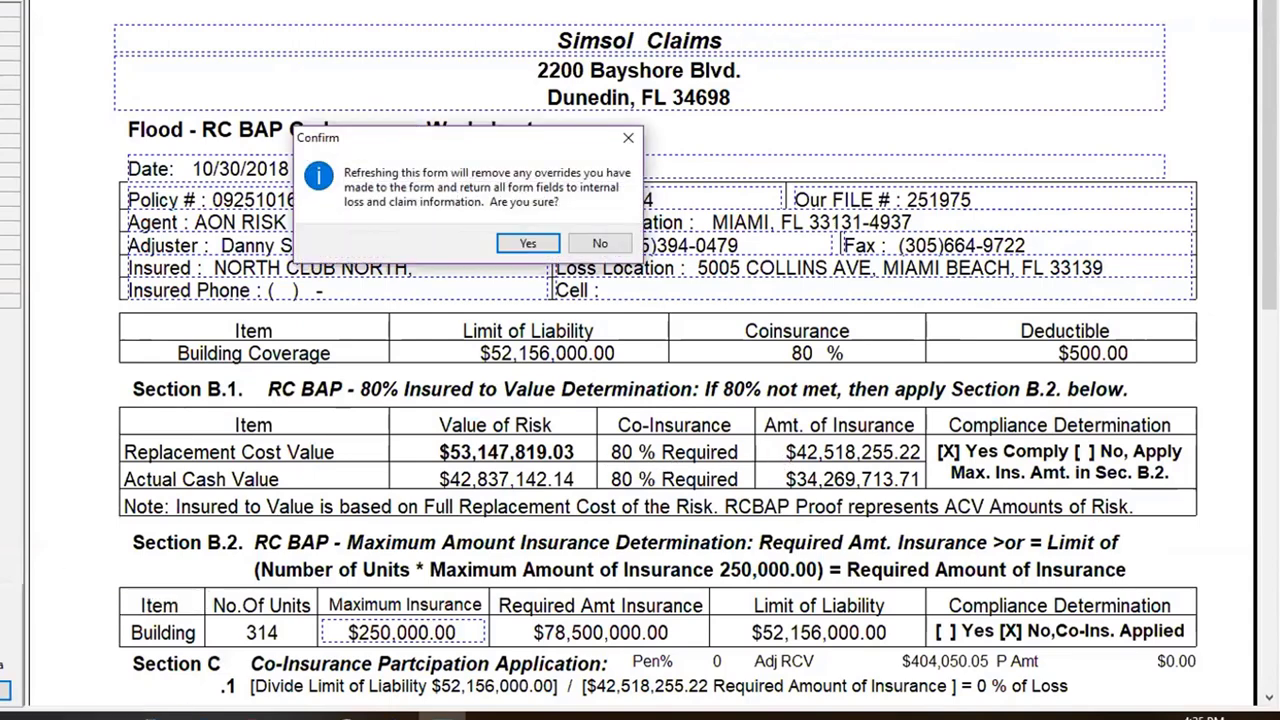
click(520, 246)
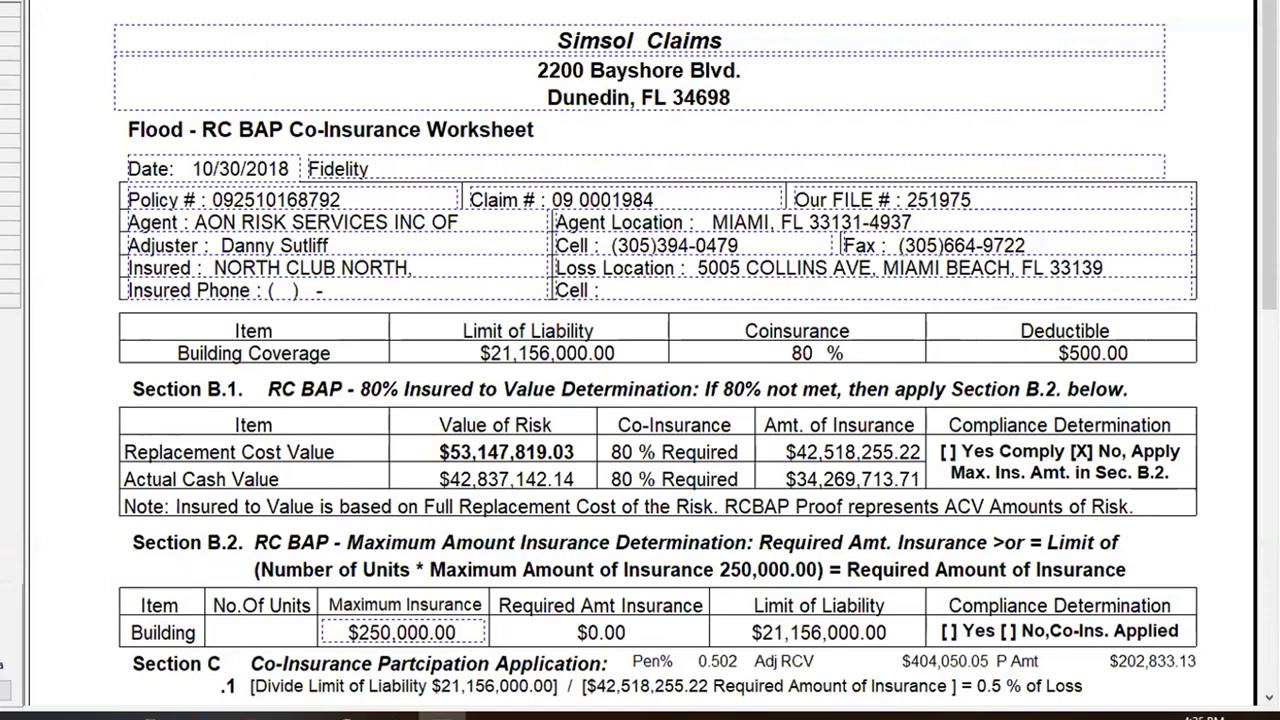
Step: Replace the penalty worksheet with a fresh NFIP RCBAP Penalty Work Sheet from the Direct - DSA - with OMB Numbers group
click(528, 236)
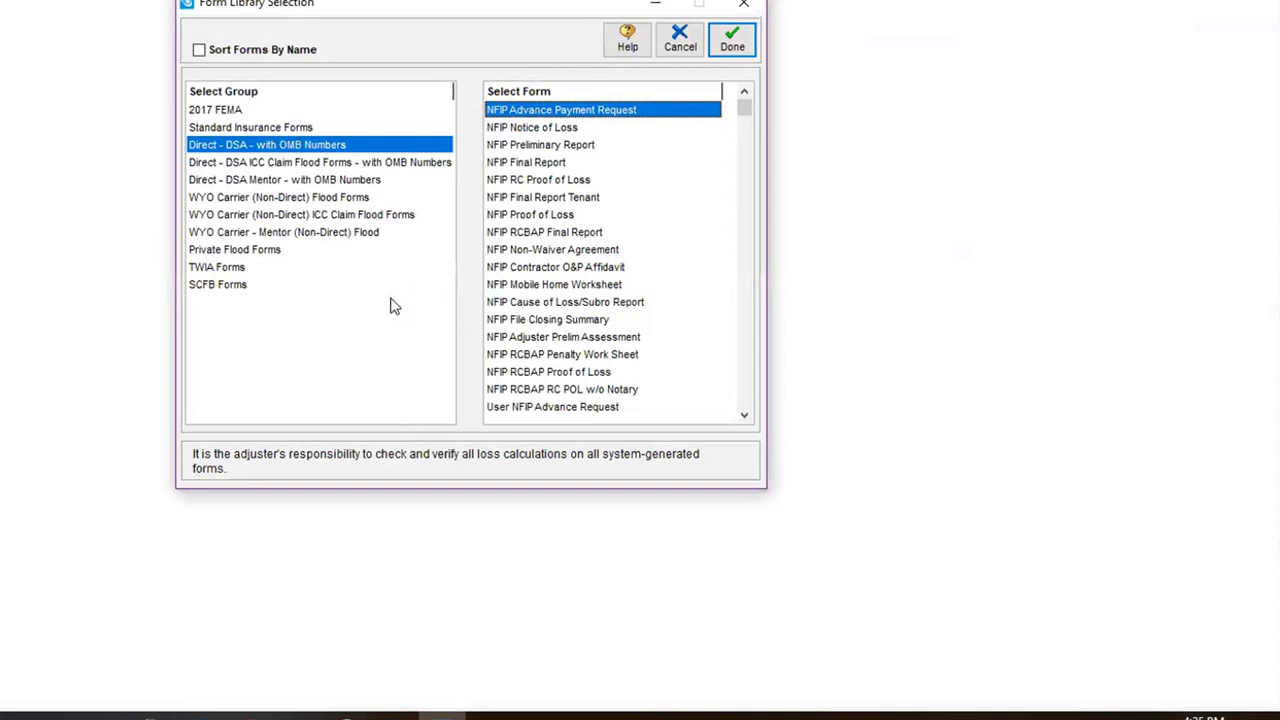
click(545, 356)
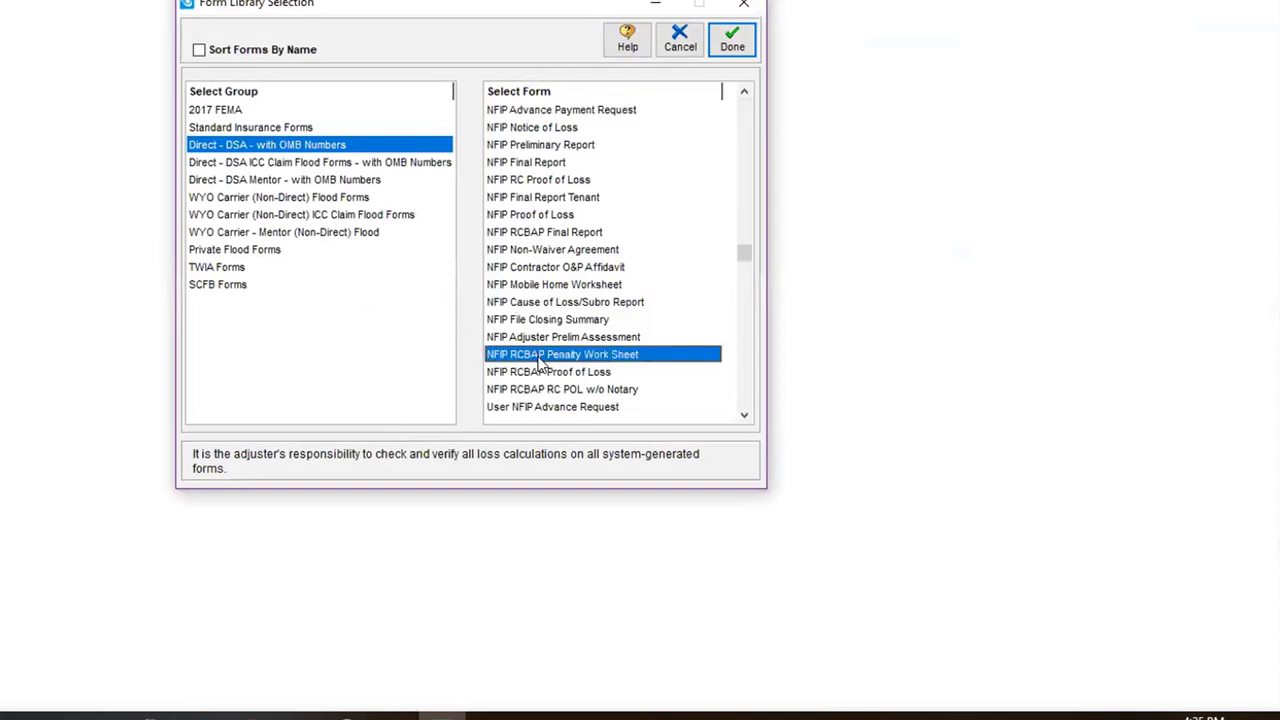
click(731, 44)
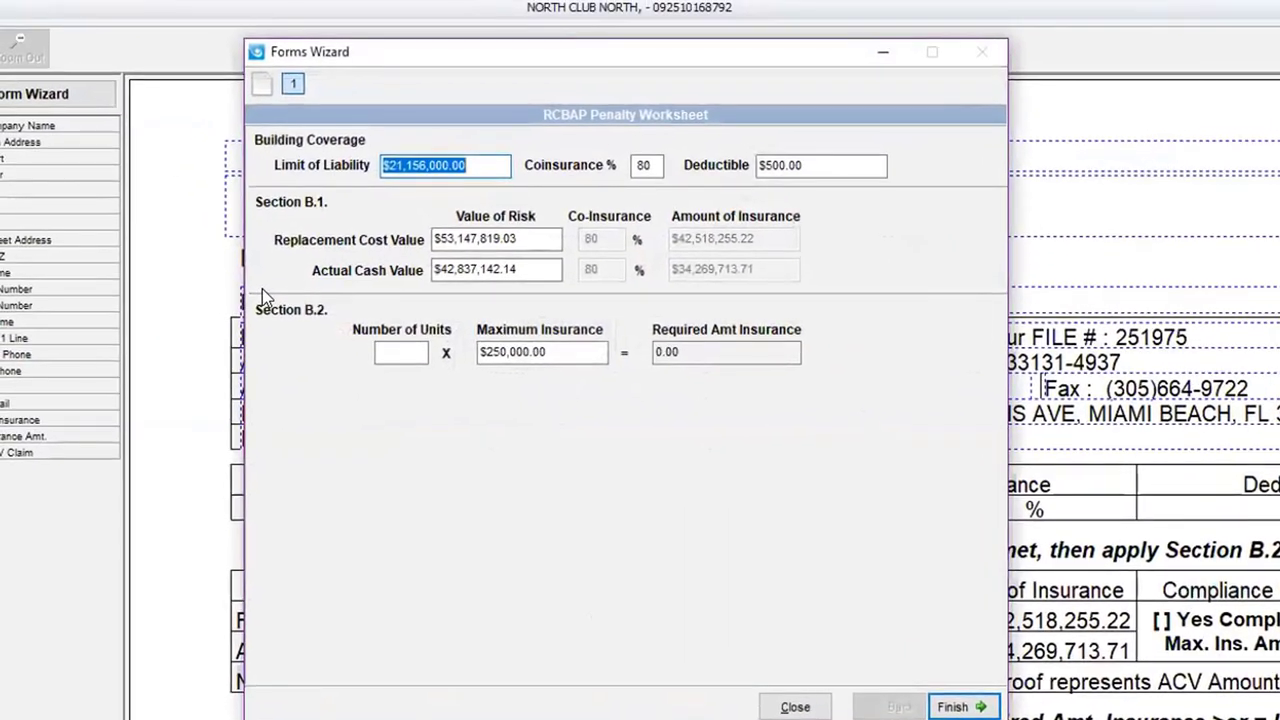
Step: Set the number of units to 314 in Section B.2 of the new penalty worksheet and finish the wizard
click(400, 352)
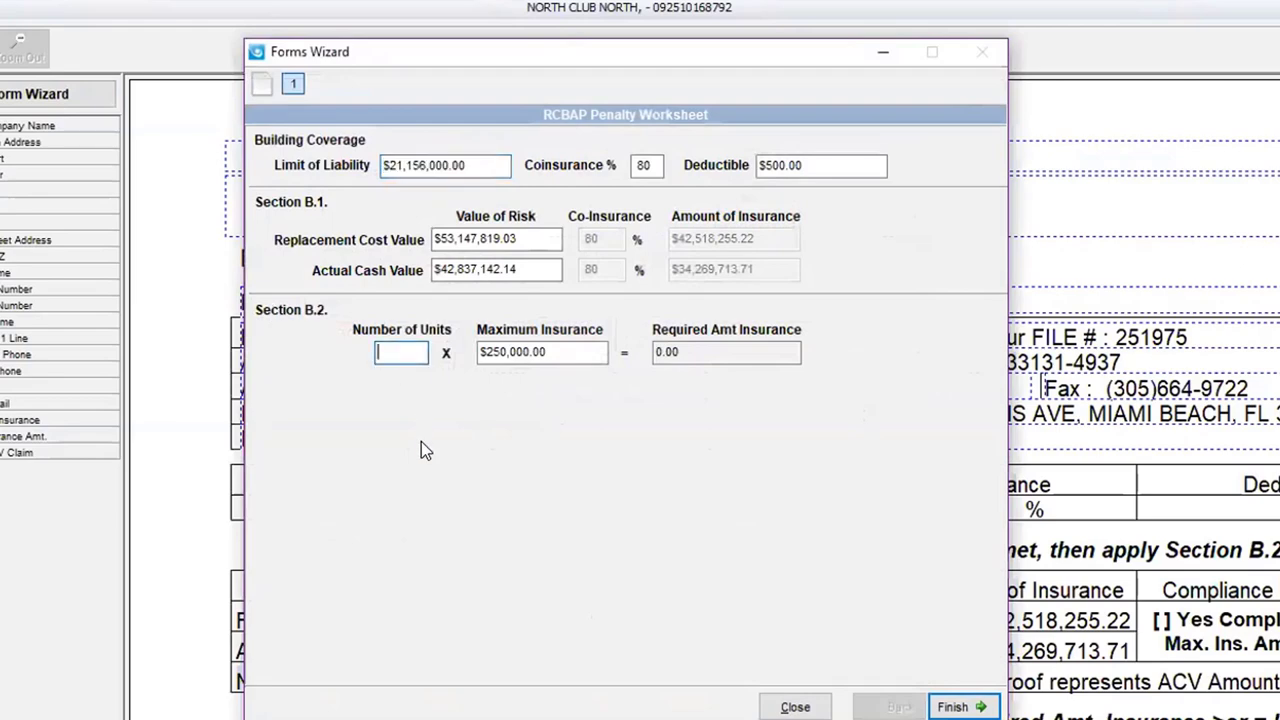
text(314)
key(Tab)
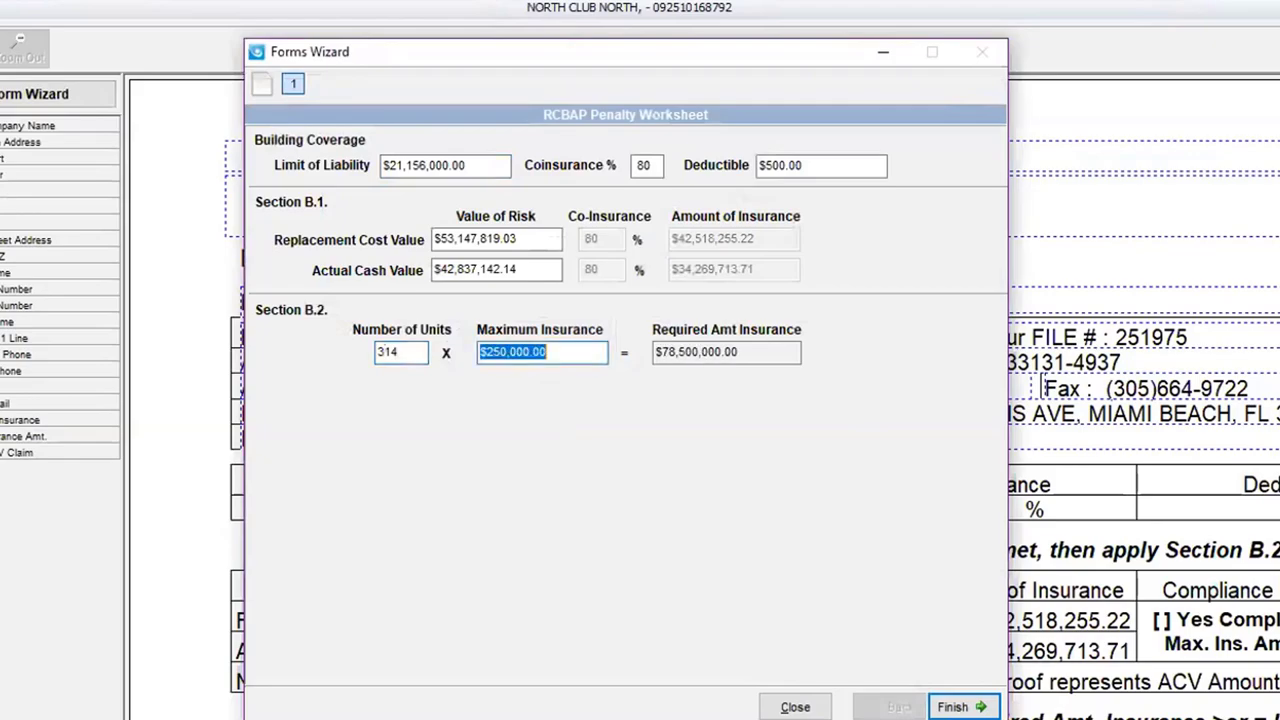
click(952, 706)
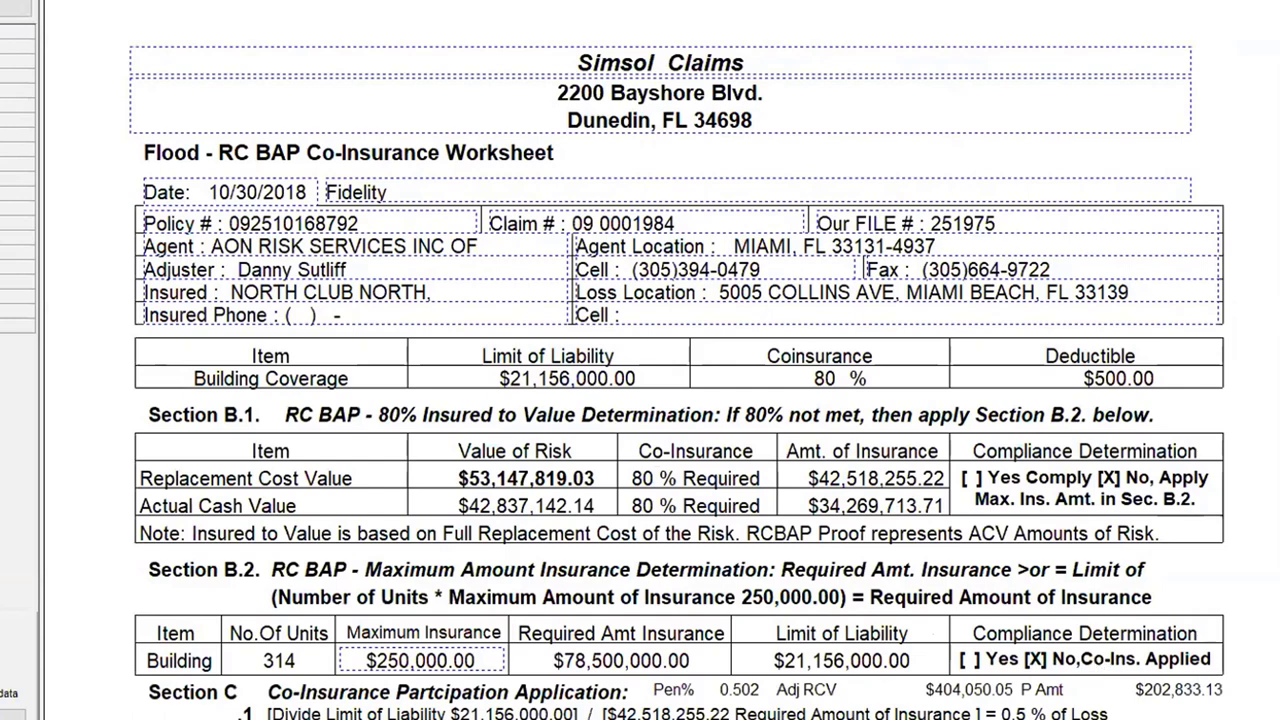
Step: Read the worksheet's compliance determinations, Section C co-insurance calculation and the table of loss, participation and payable claim amounts
scroll(677, 400, down, 3)
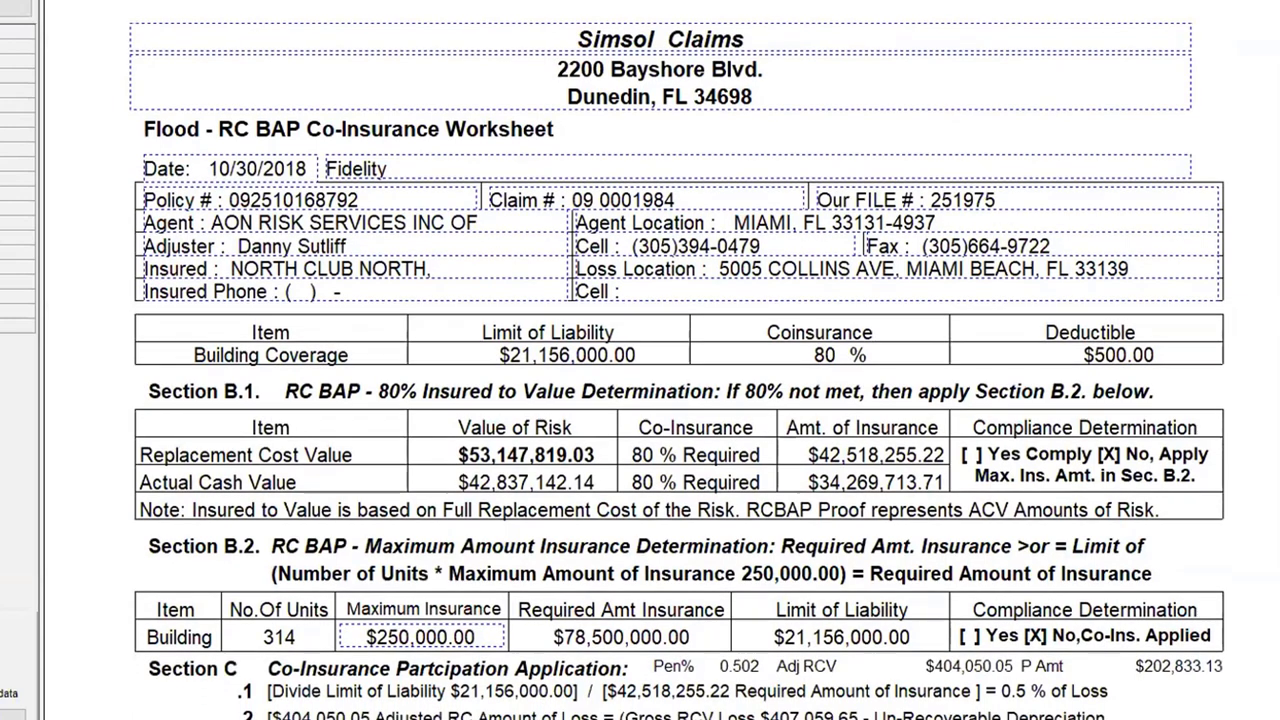
scroll(1108, 502, down, 4)
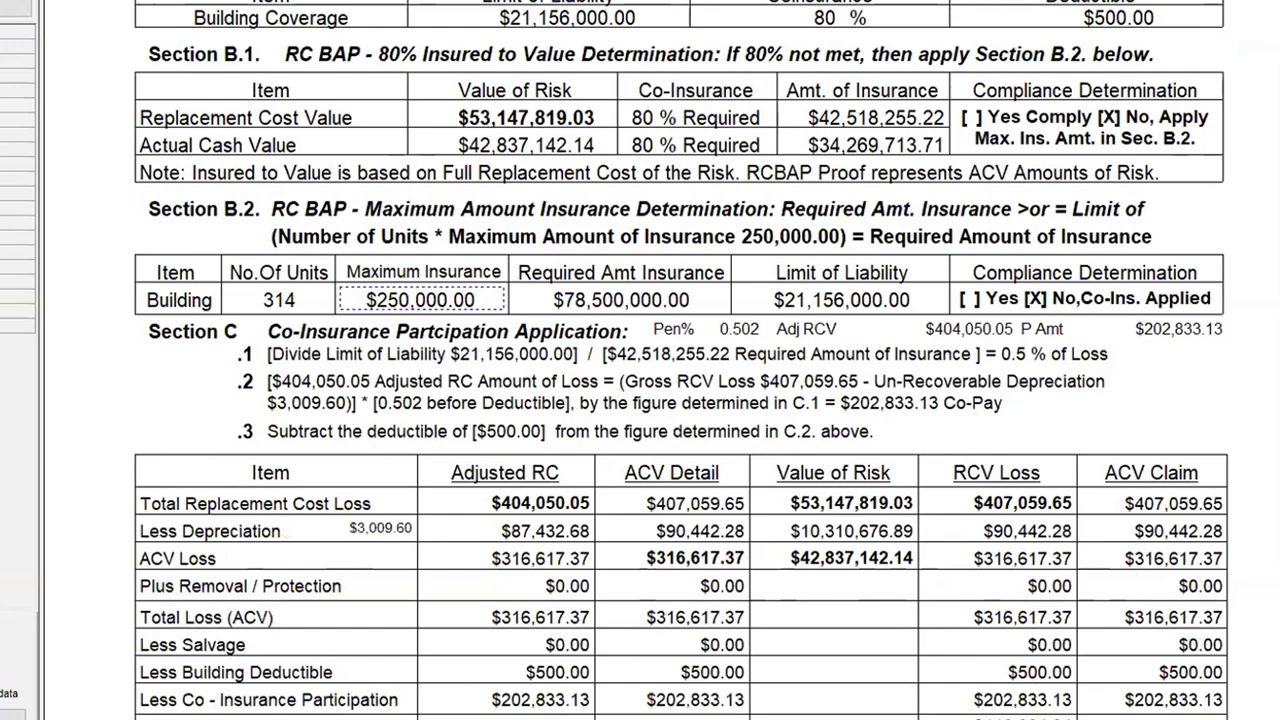
scroll(680, 360, down, 4)
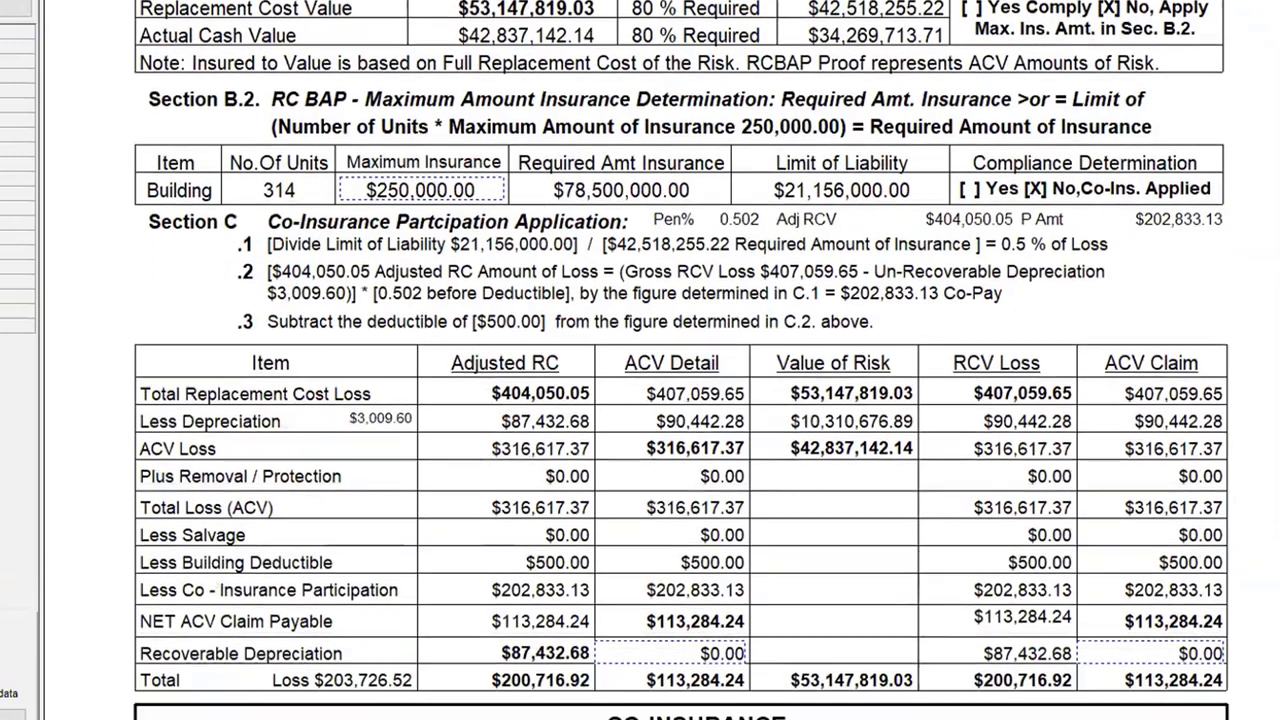
scroll(966, 435, down, 2)
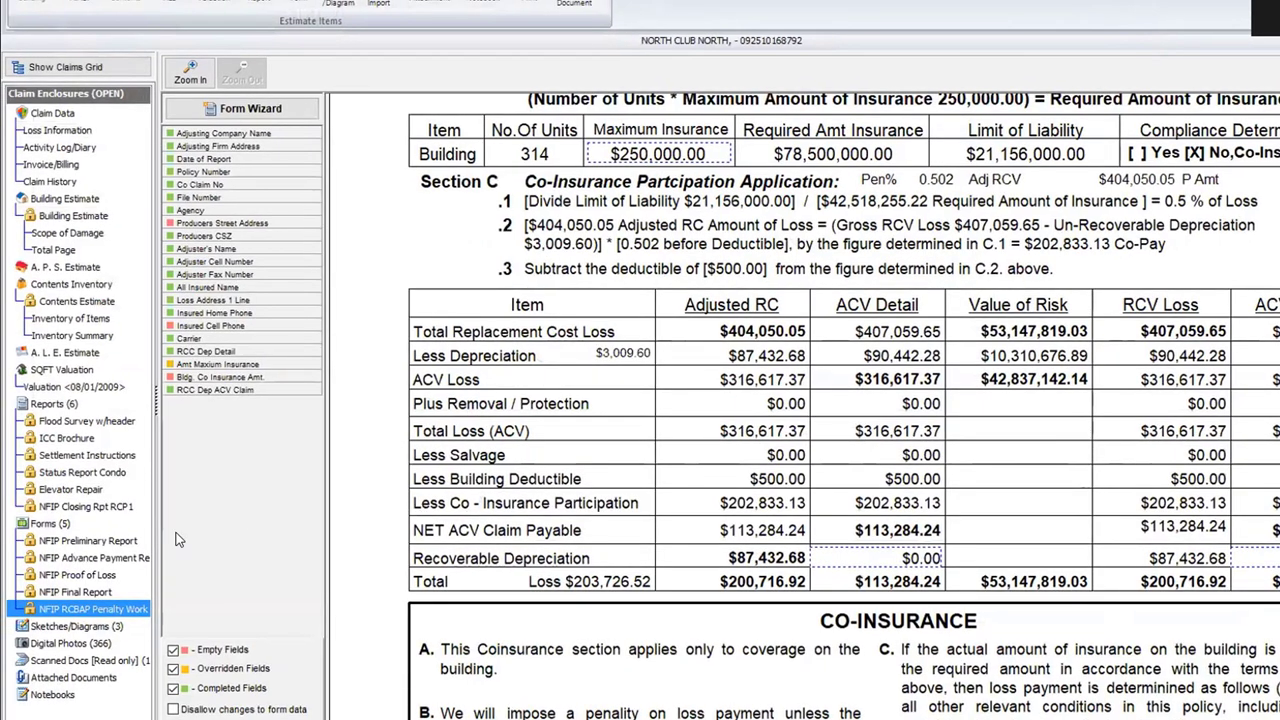
Step: Add the NFIP RCBAP Proof of Loss form to the claim from the Direct - DSA - with OMB Numbers group
click(45, 525)
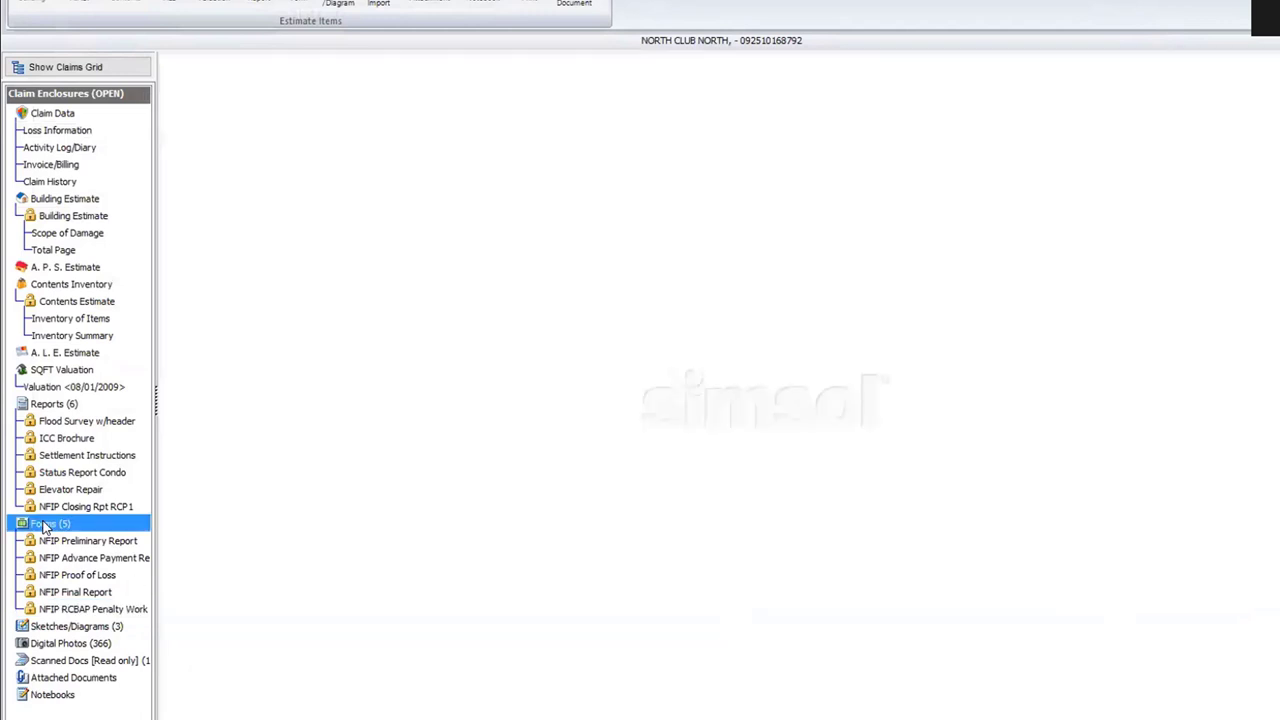
right_click(44, 527)
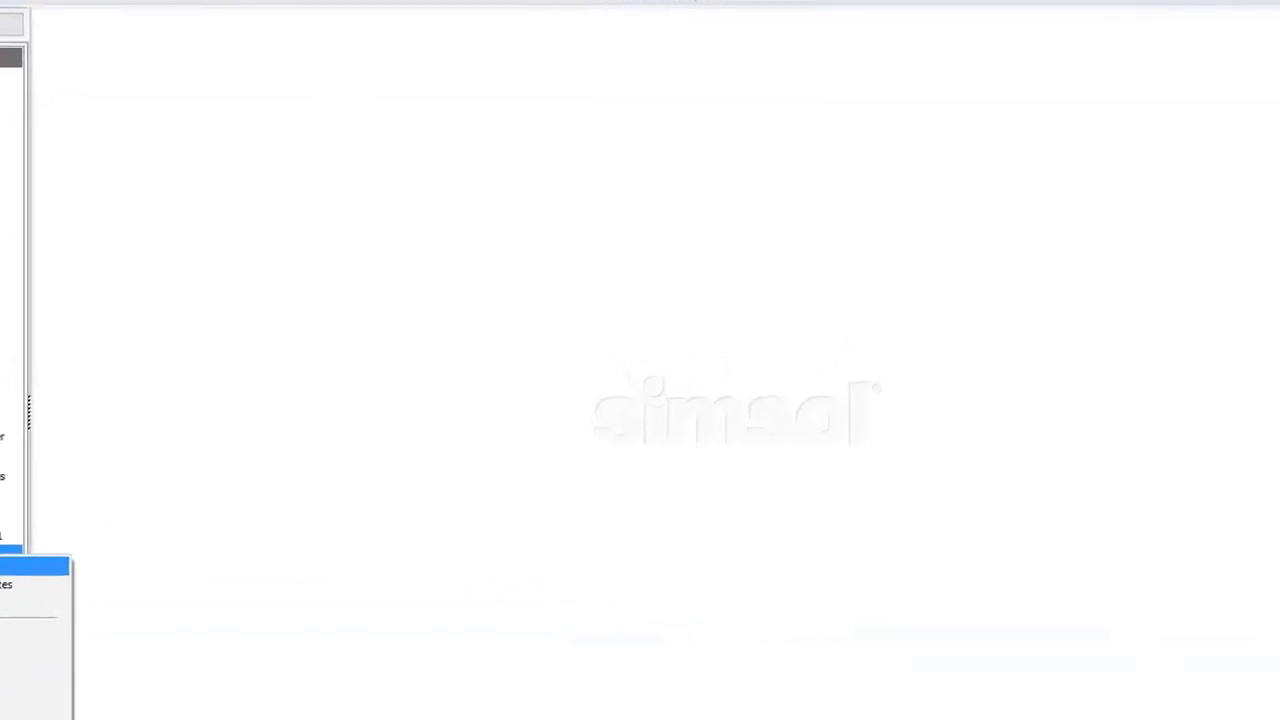
click(30, 567)
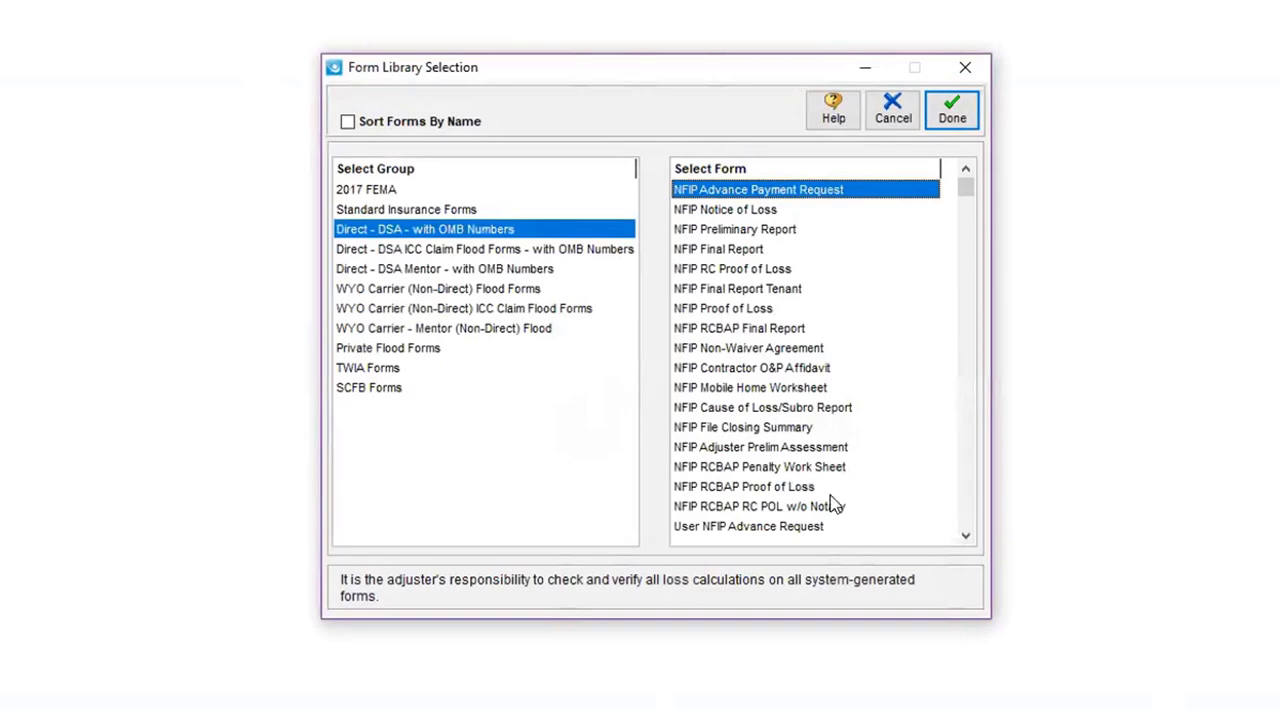
click(783, 488)
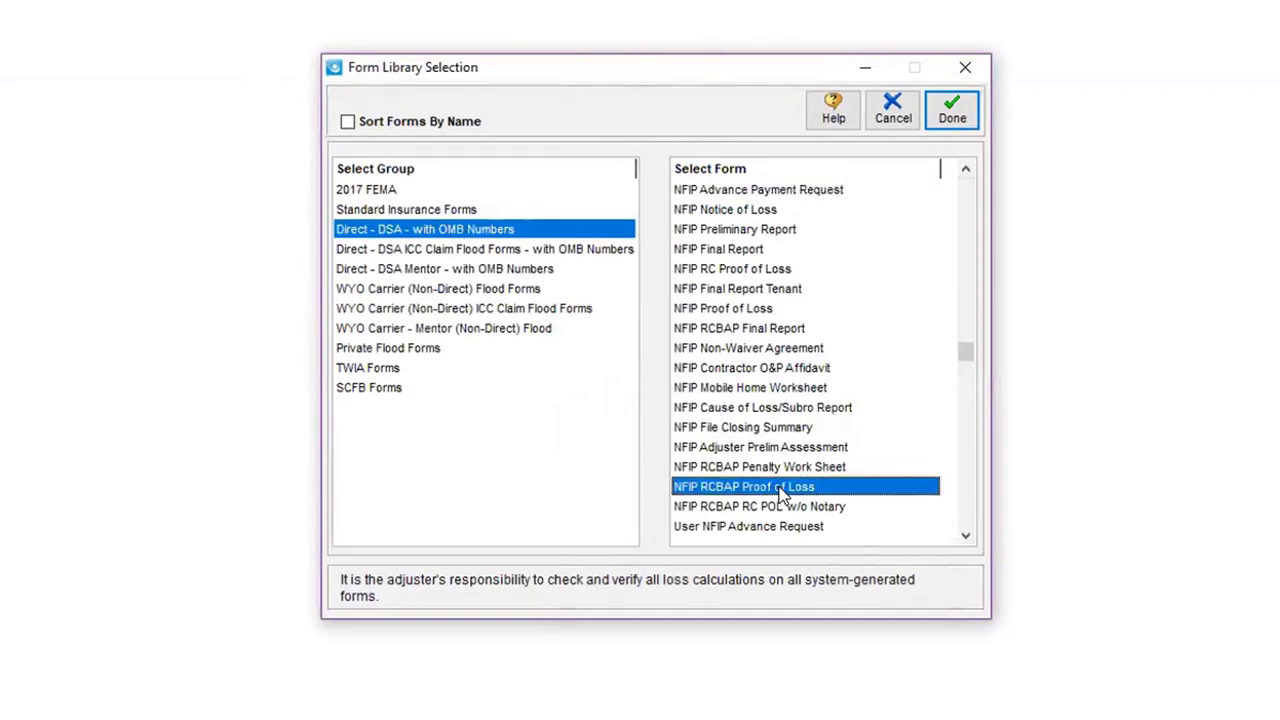
click(952, 110)
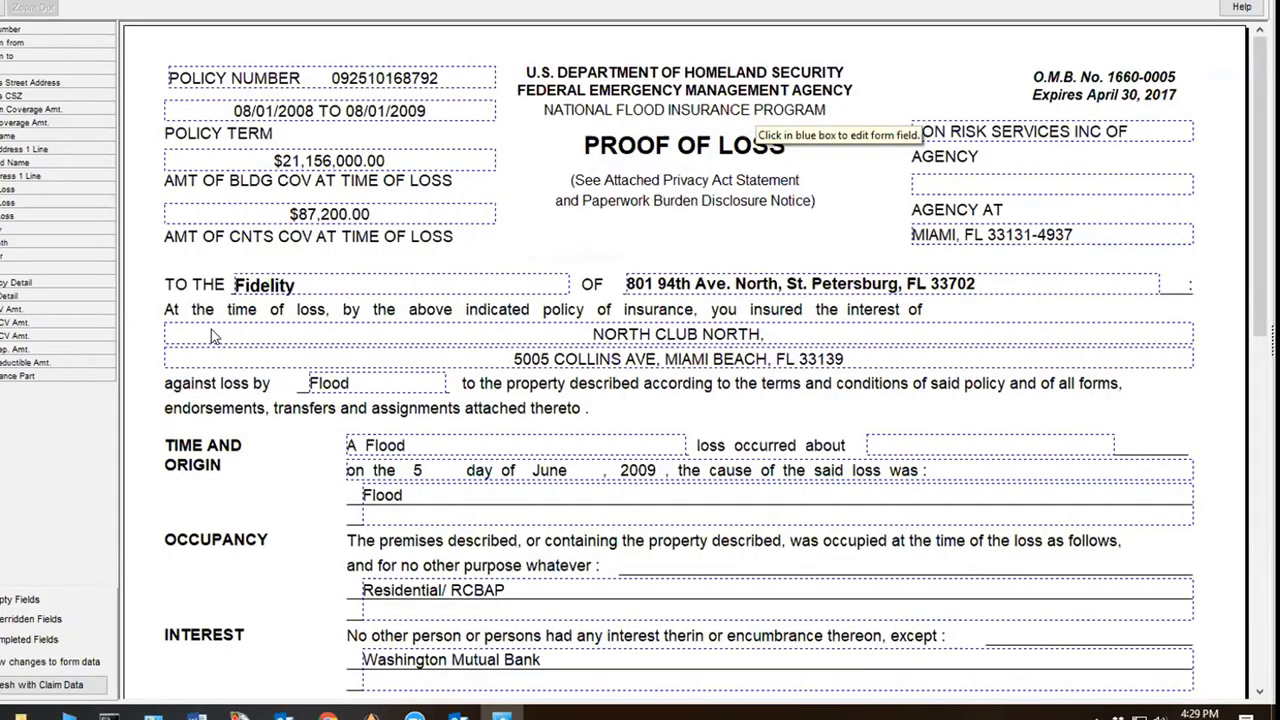
Step: Set the Co Insurance Participation on line 8 of the proof of loss to $203,833.13
click(1260, 691)
drag(1260, 691, 1260, 691)
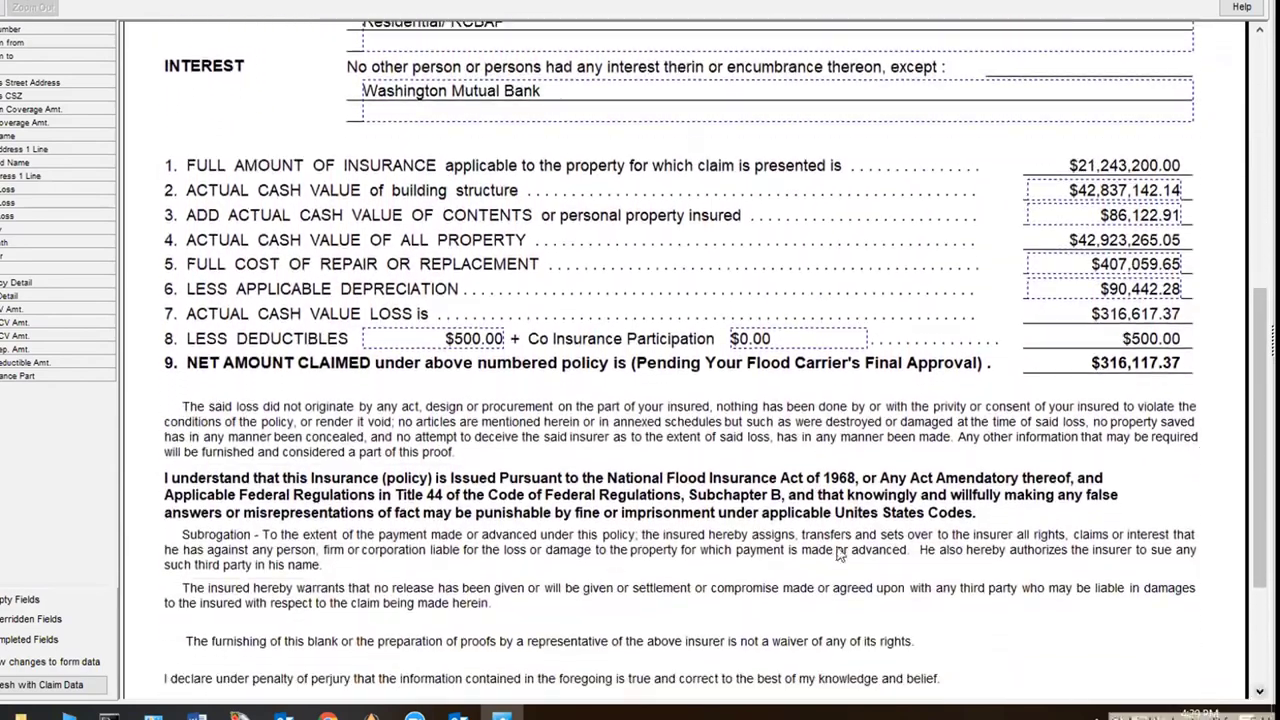
click(783, 345)
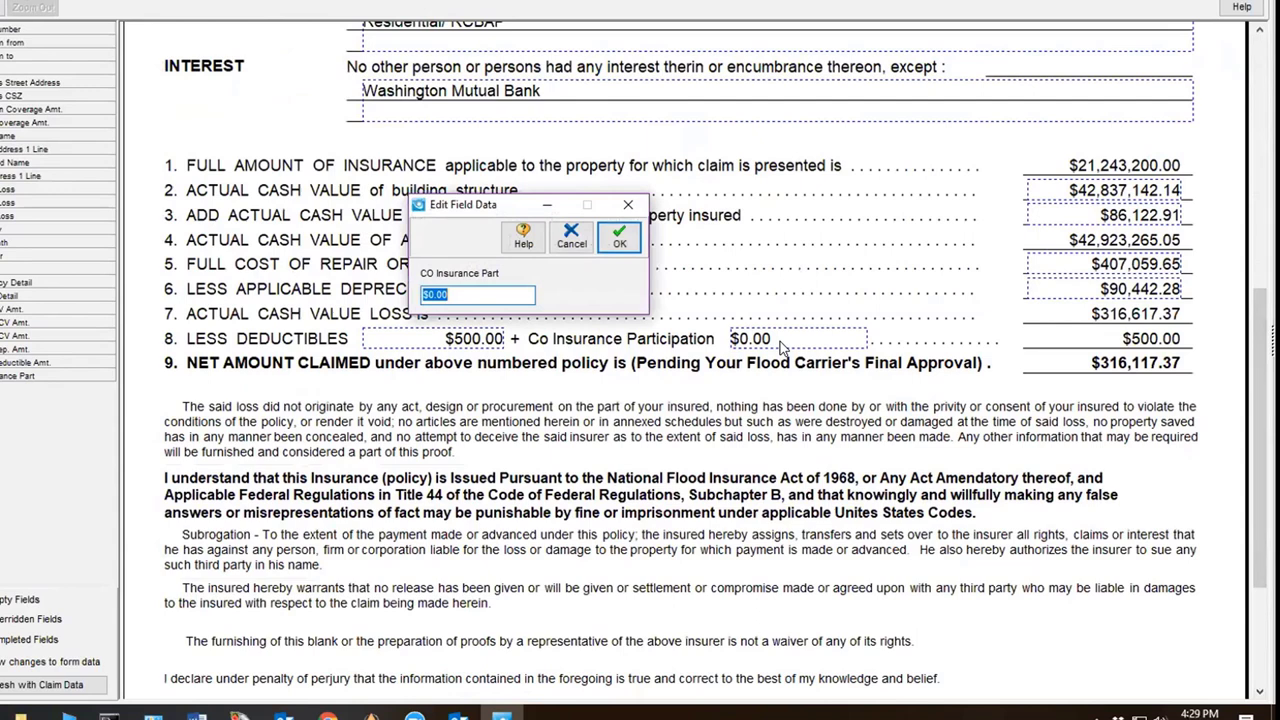
text(203833.13)
click(619, 237)
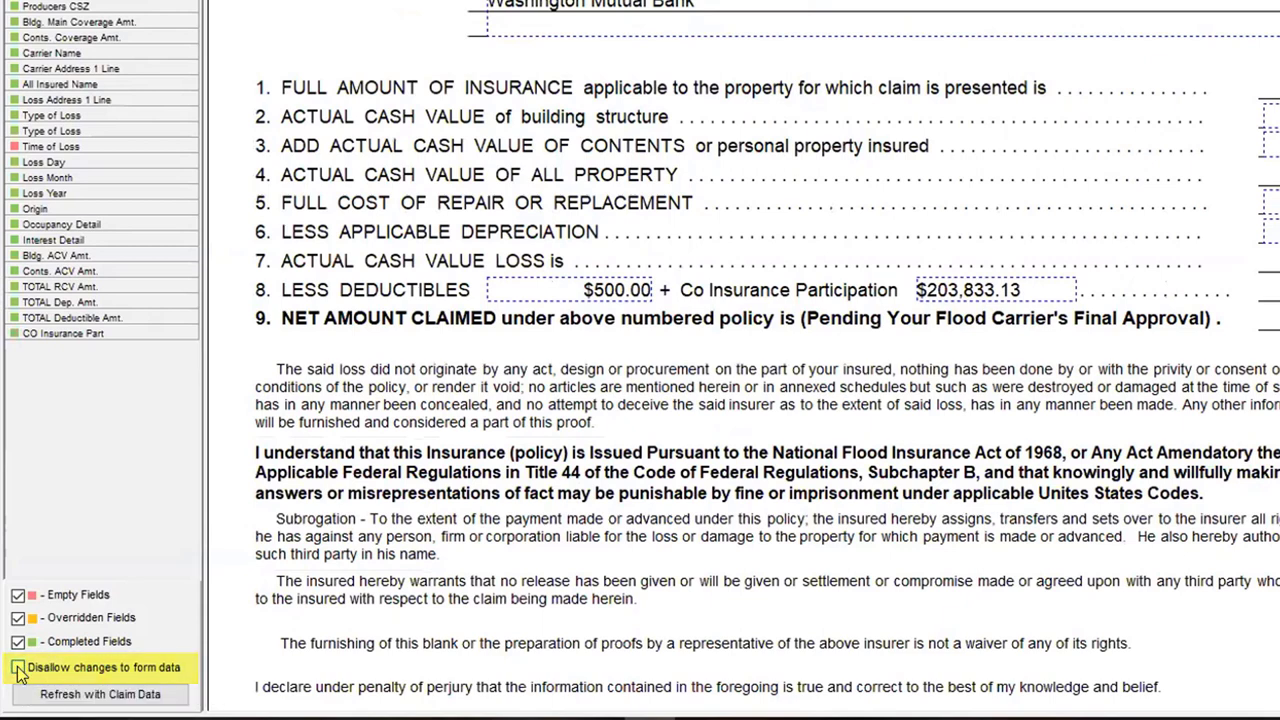
click(18, 668)
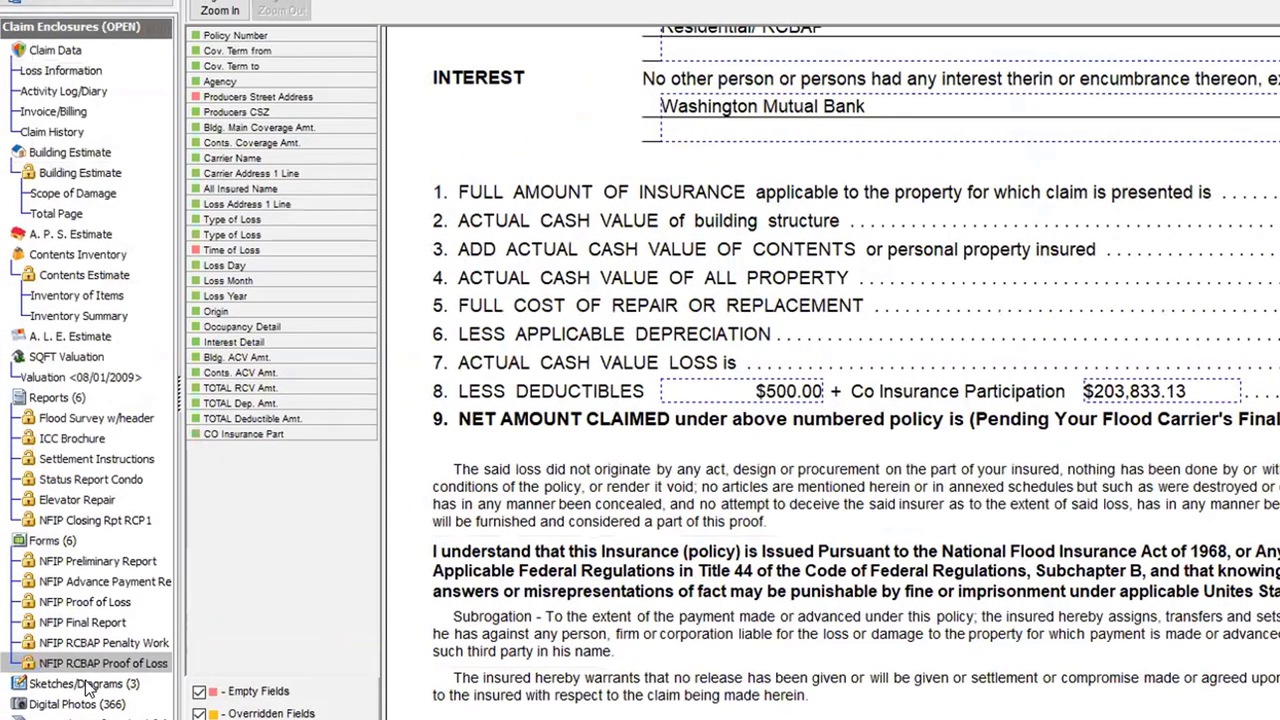
click(53, 543)
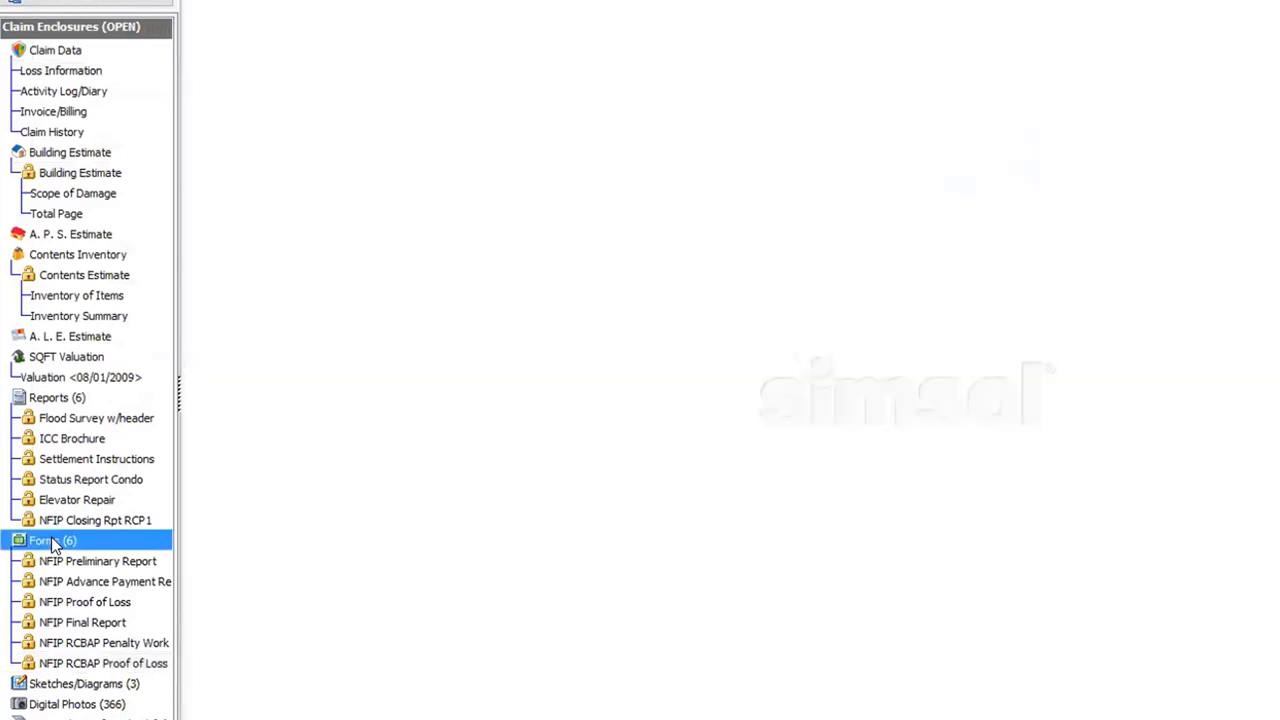
right_click(51, 540)
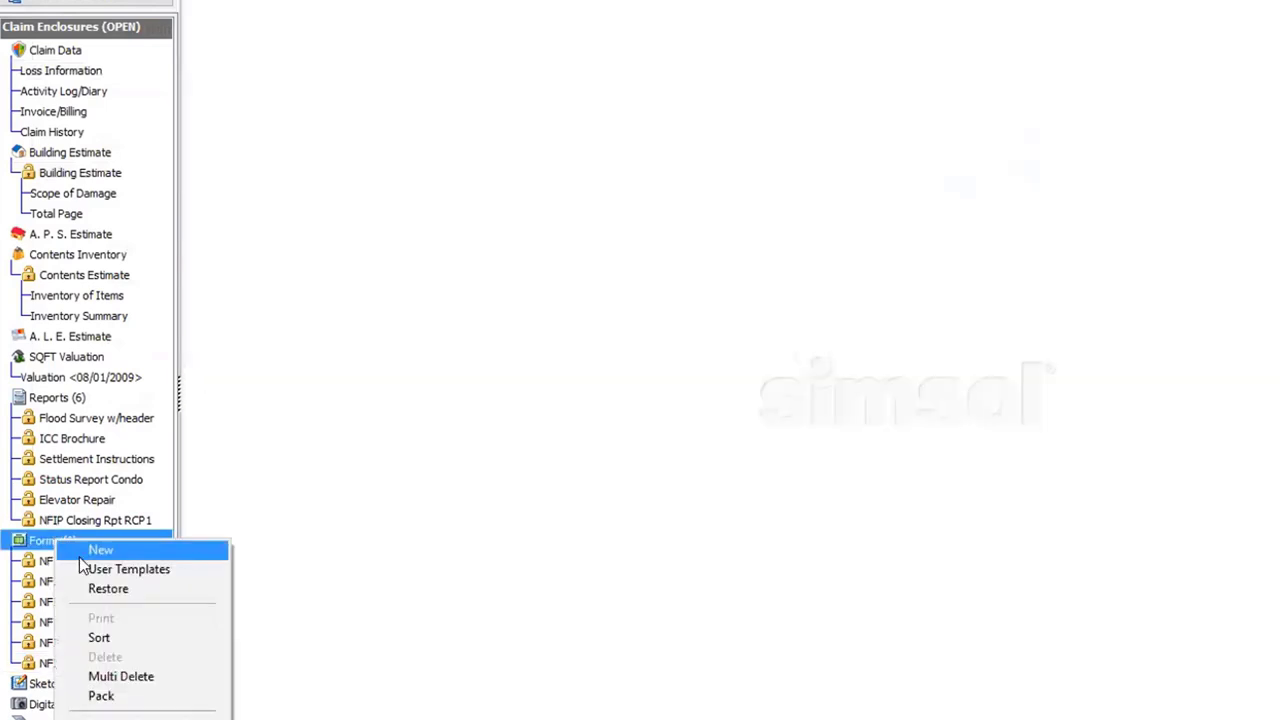
click(88, 548)
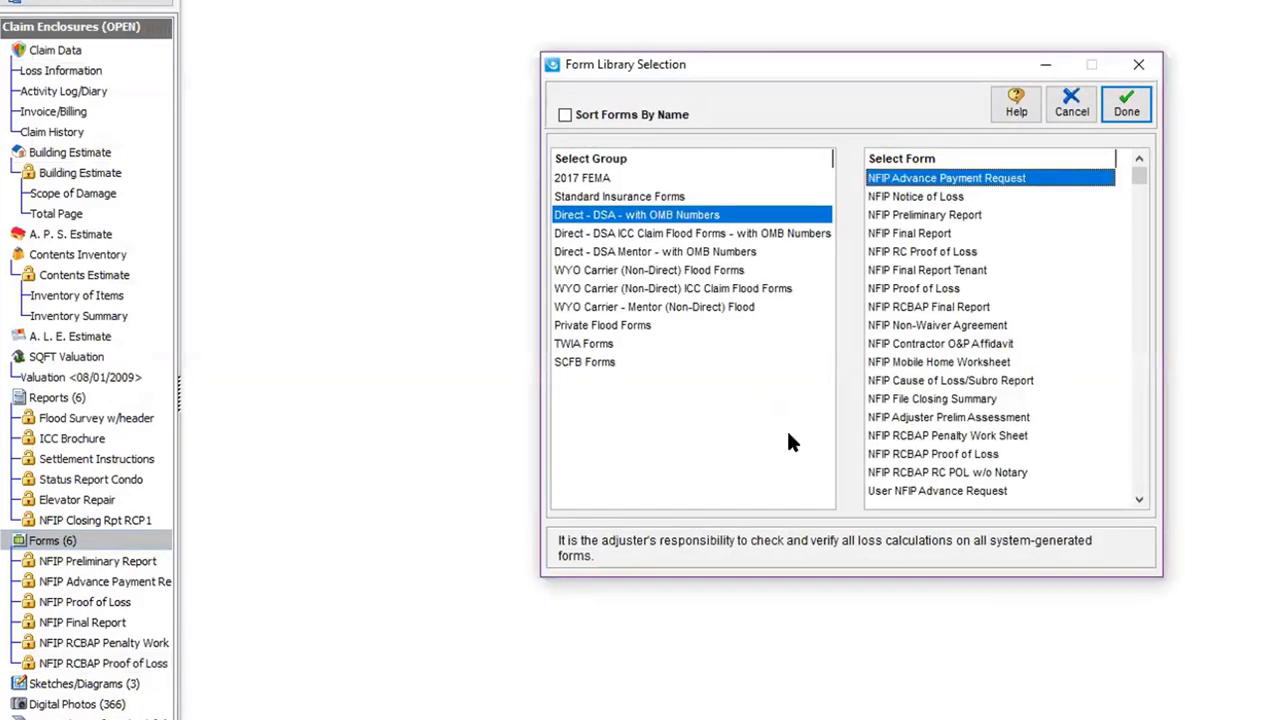
click(940, 310)
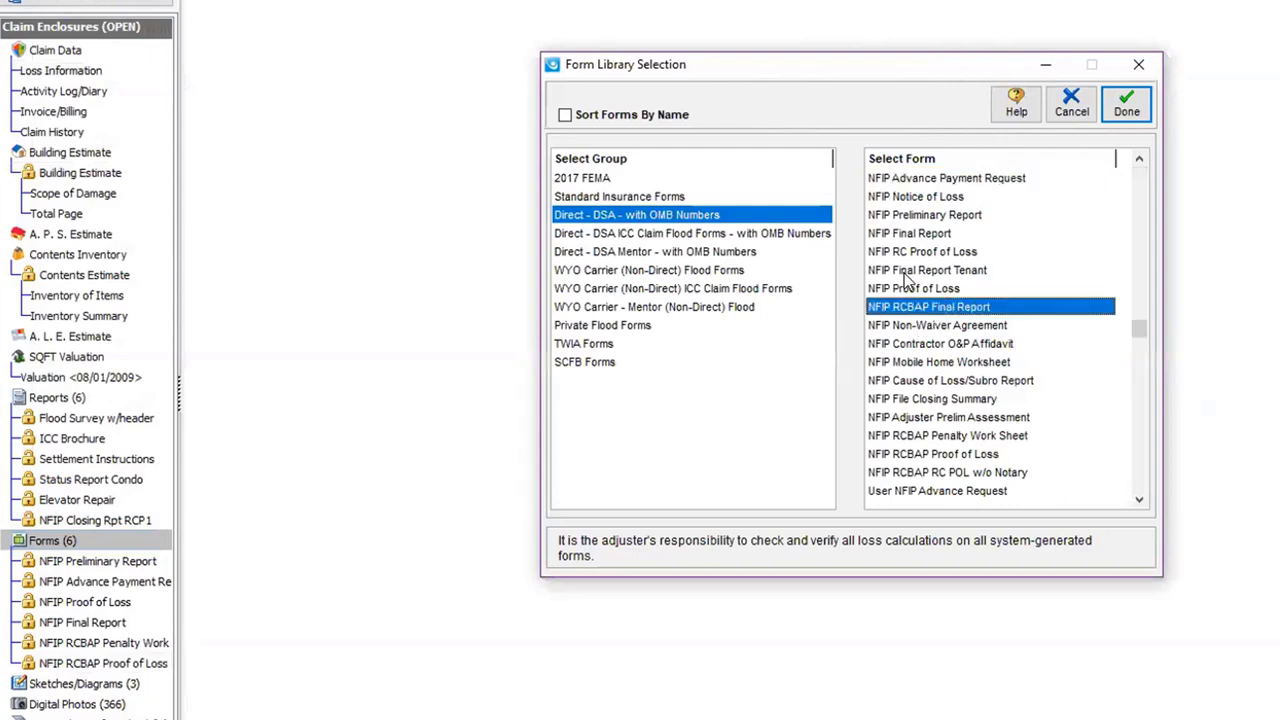
click(1072, 112)
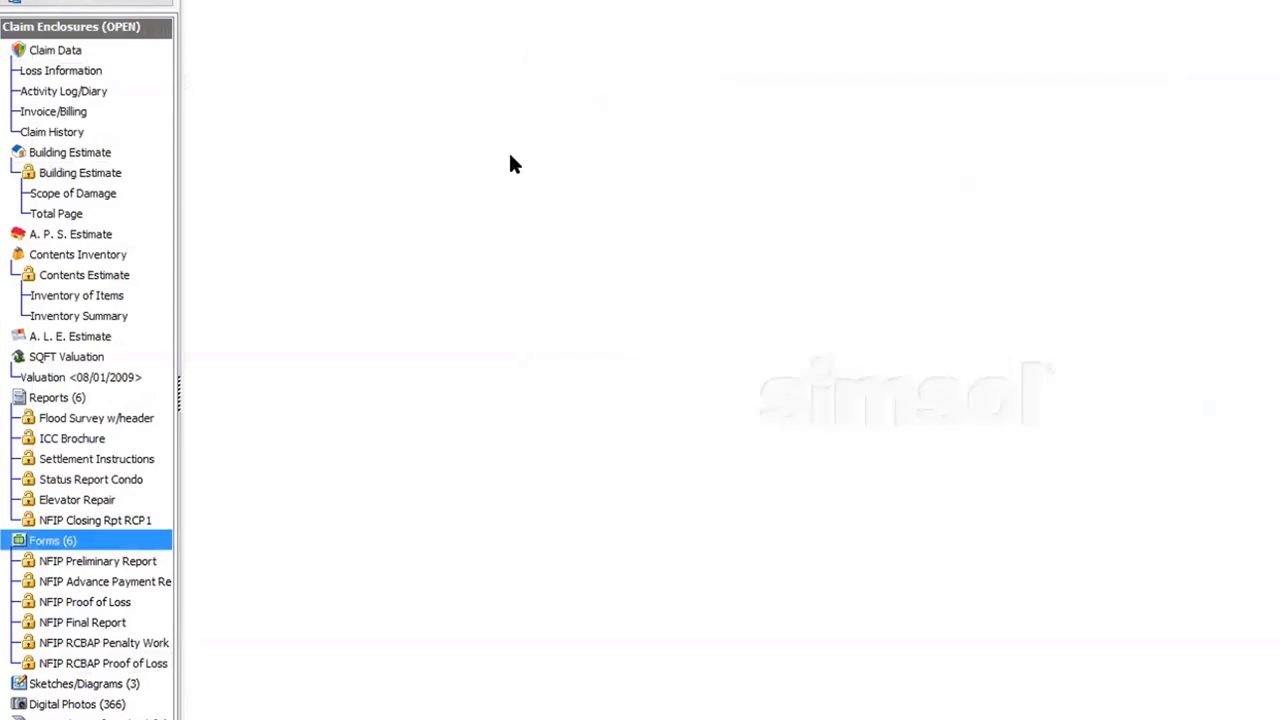
Step: Set the Coverage A dwelling deductible to $213,500.13 in the claim's coverage entry worksheet and save the worksheet
click(62, 72)
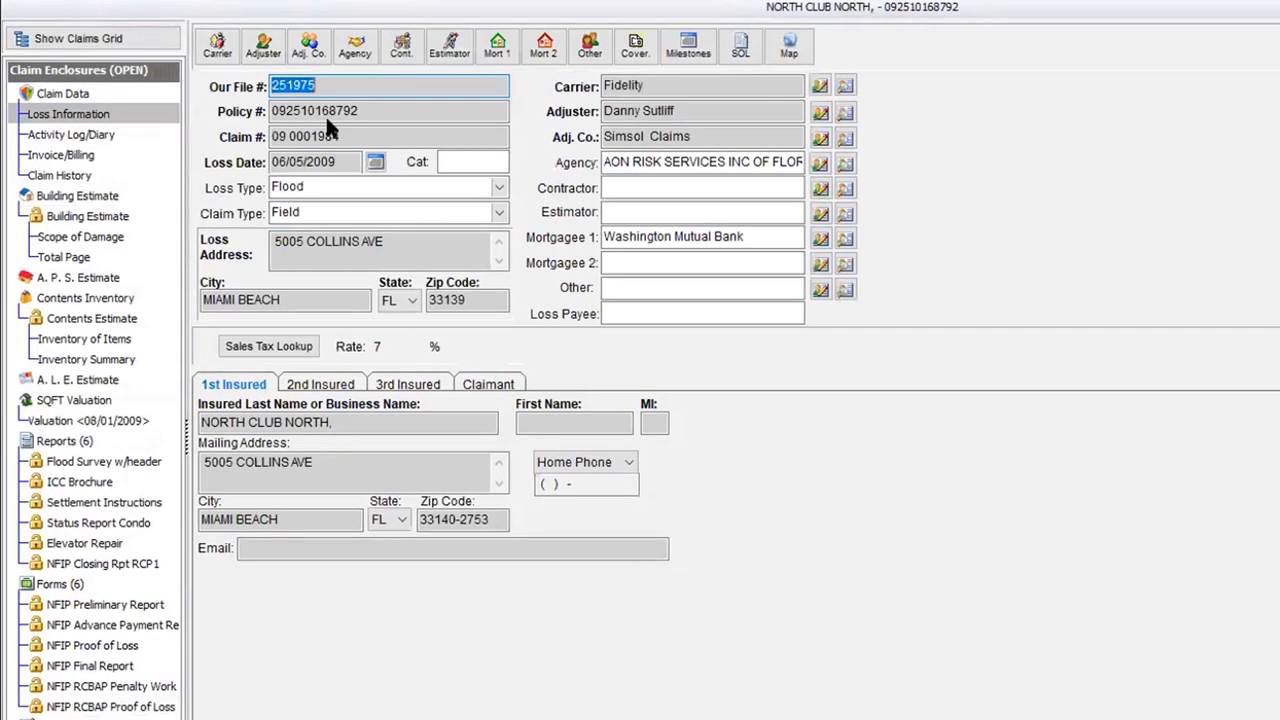
click(638, 45)
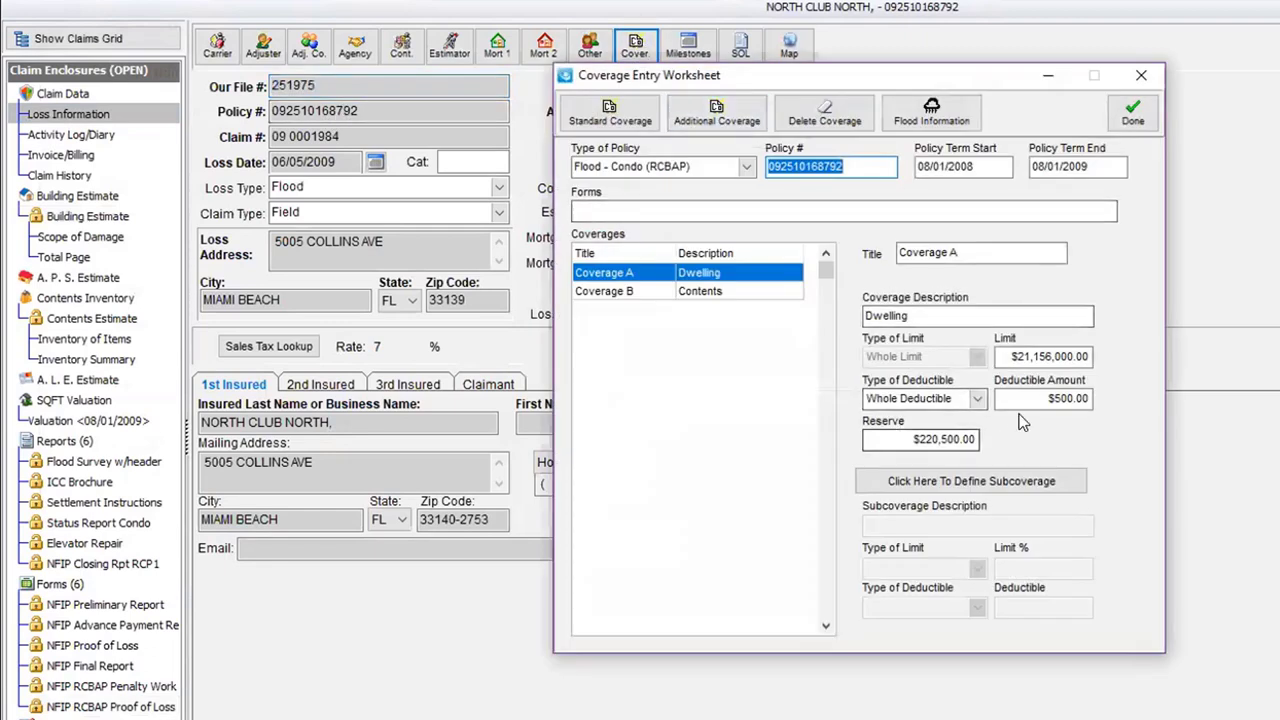
click(1062, 401)
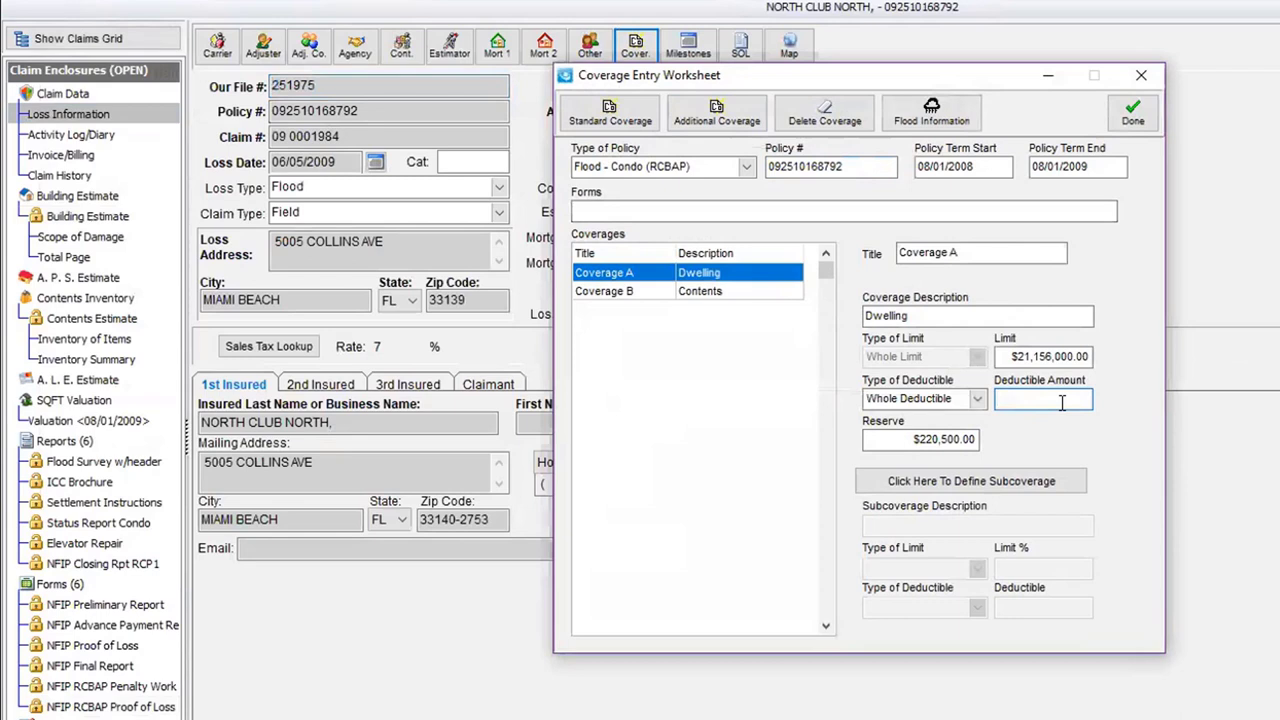
text(213,500.13)
key(Tab)
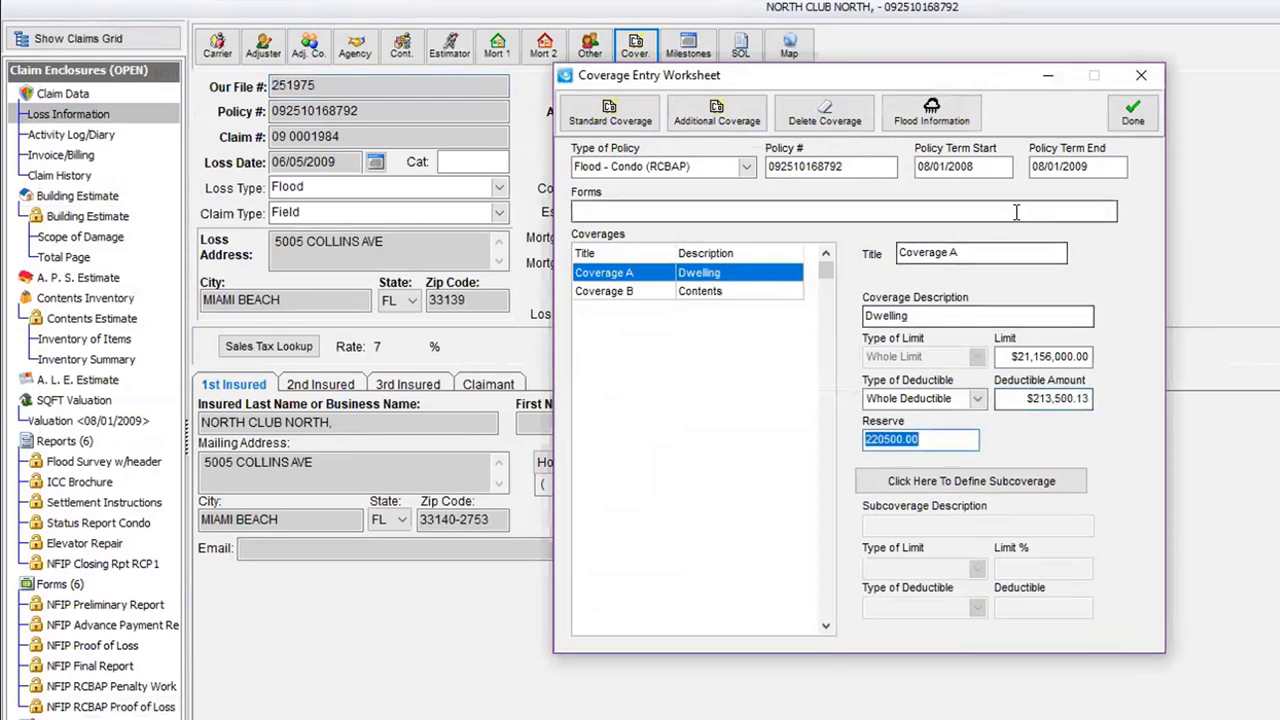
click(1133, 113)
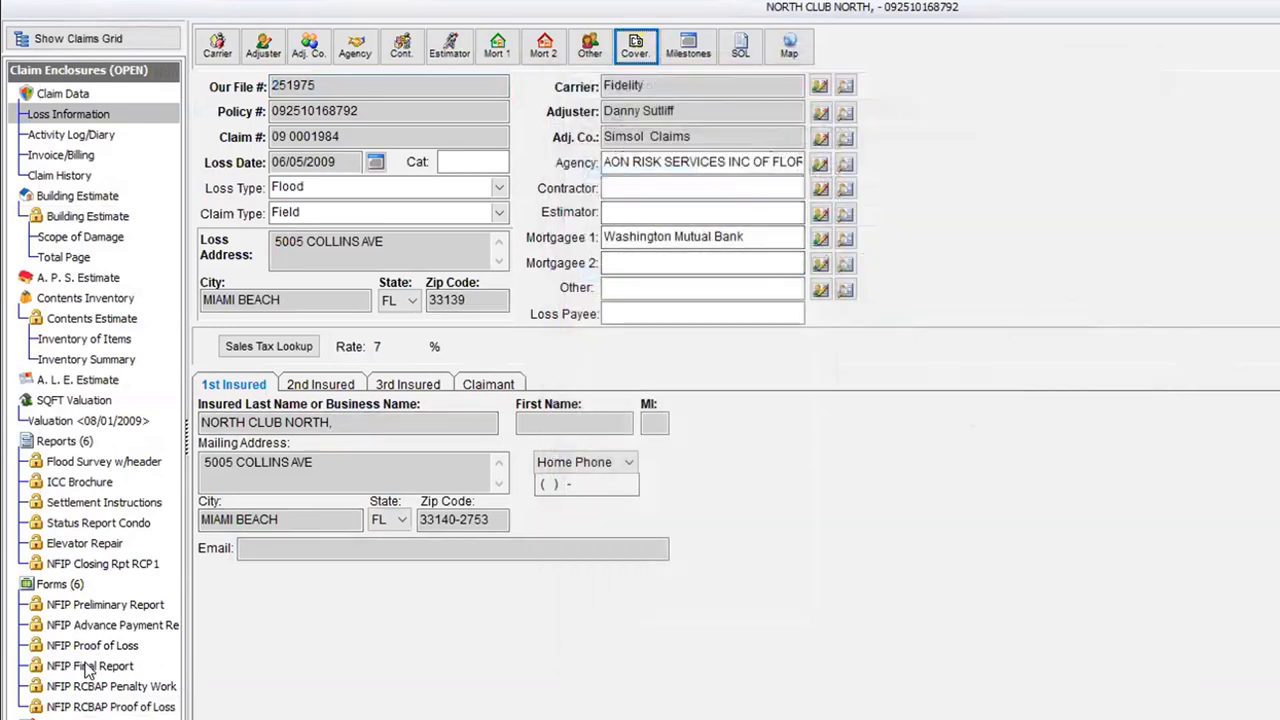
Step: Add the NFIP RCBAP Final Report from the Direct - DSA - with OMB Numbers group and check the claim summary on the NFIP Final Report
click(78, 585)
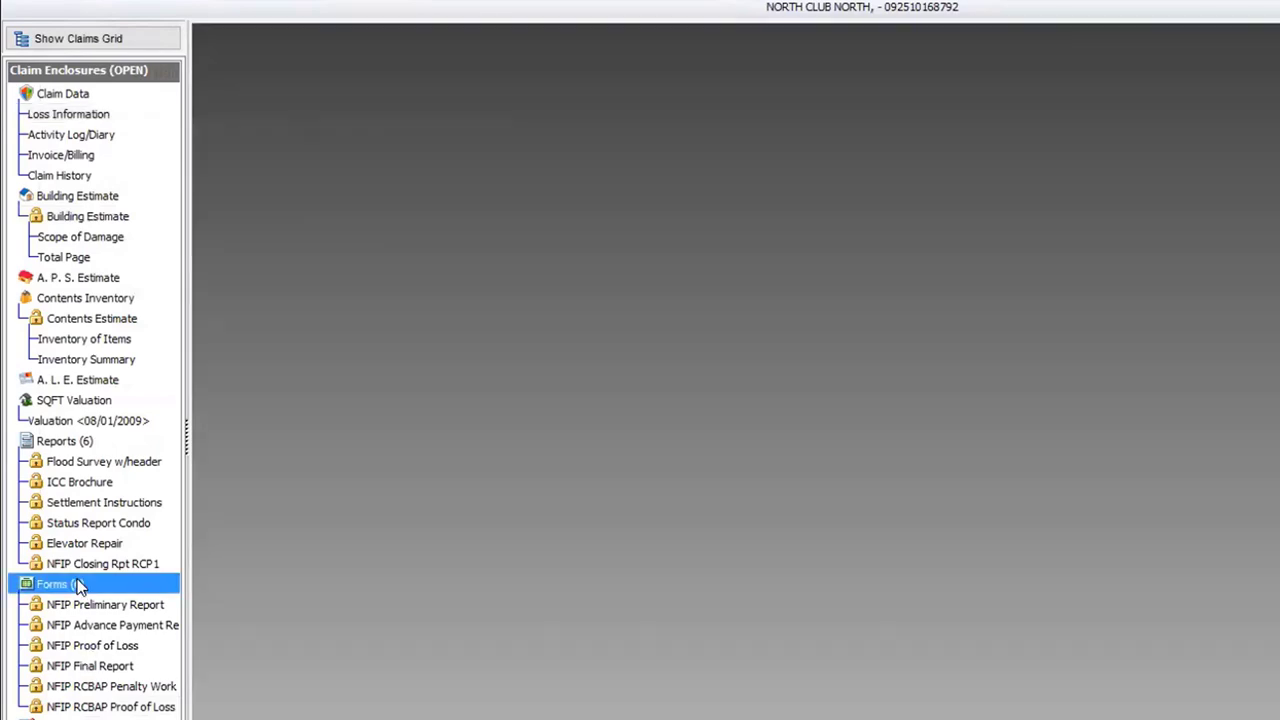
right_click(78, 585)
click(96, 592)
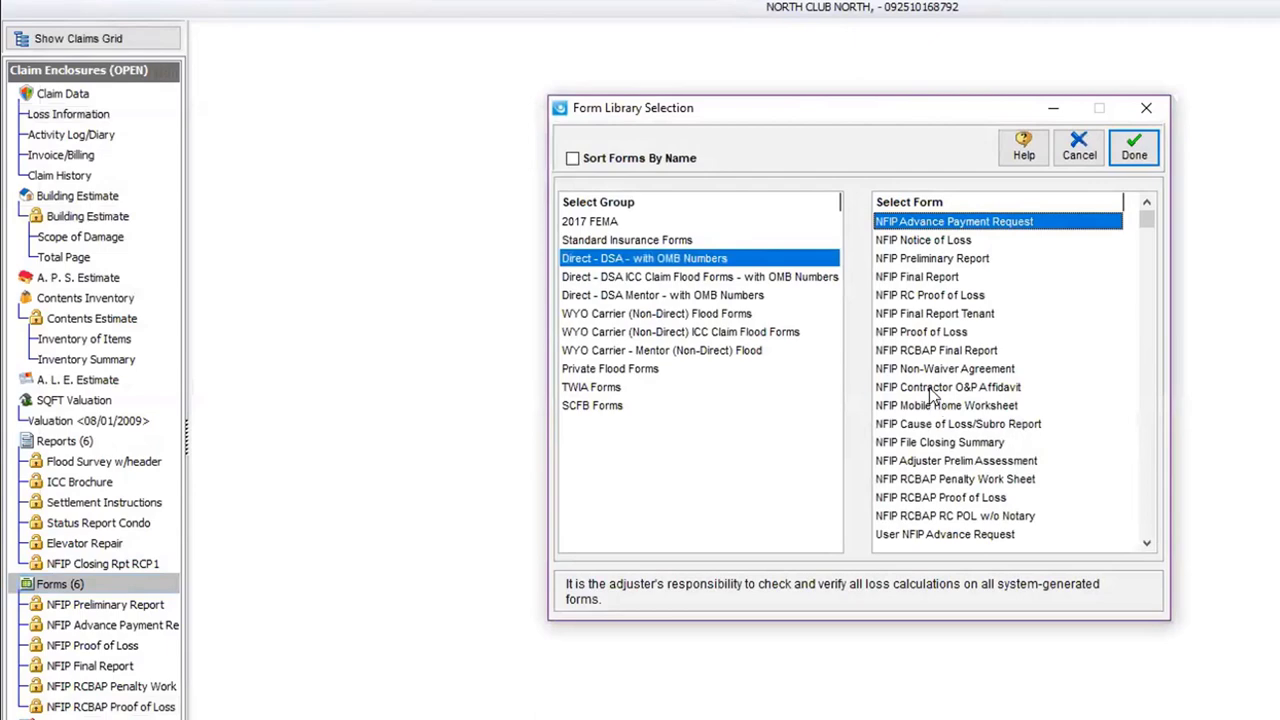
click(929, 350)
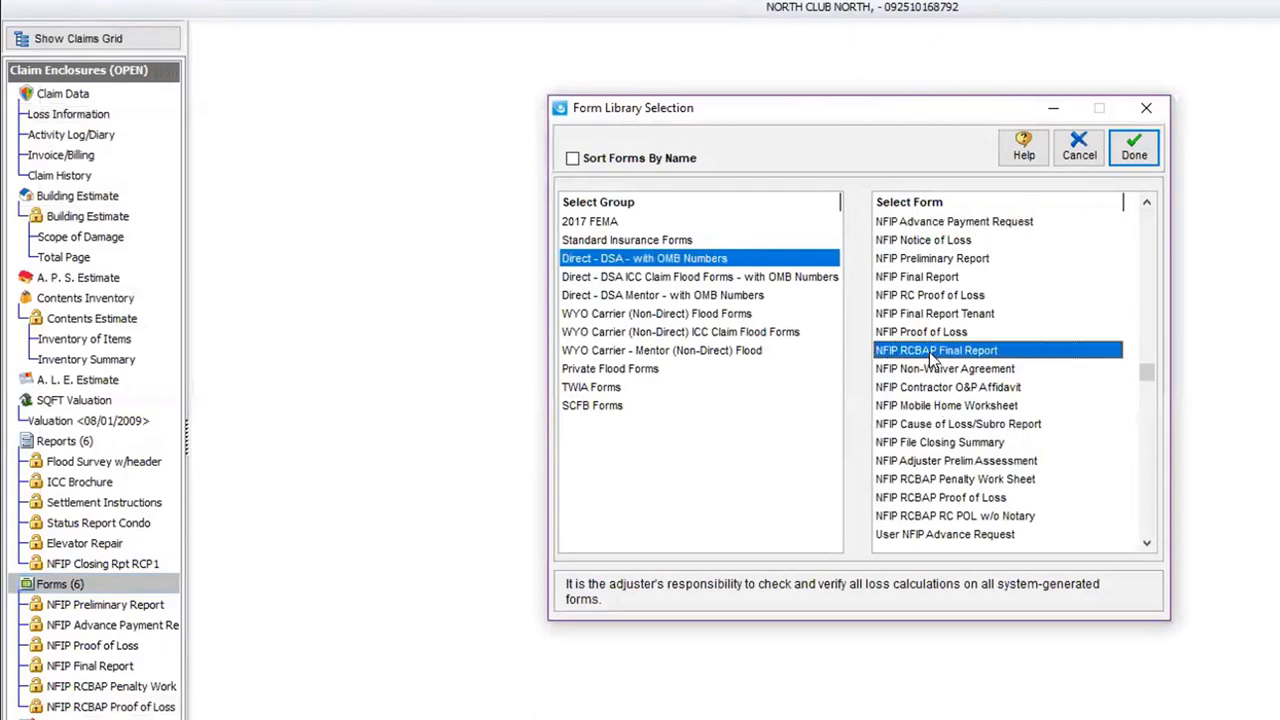
click(1134, 148)
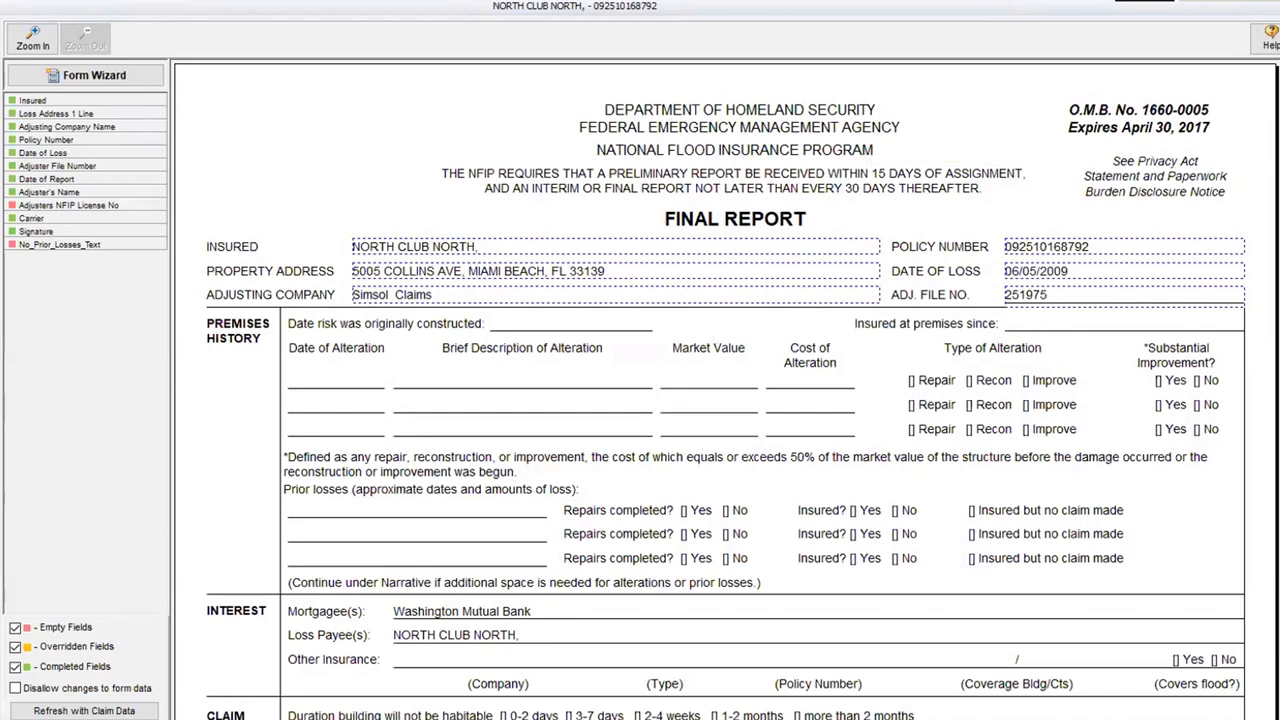
scroll(925, 258, down, 10)
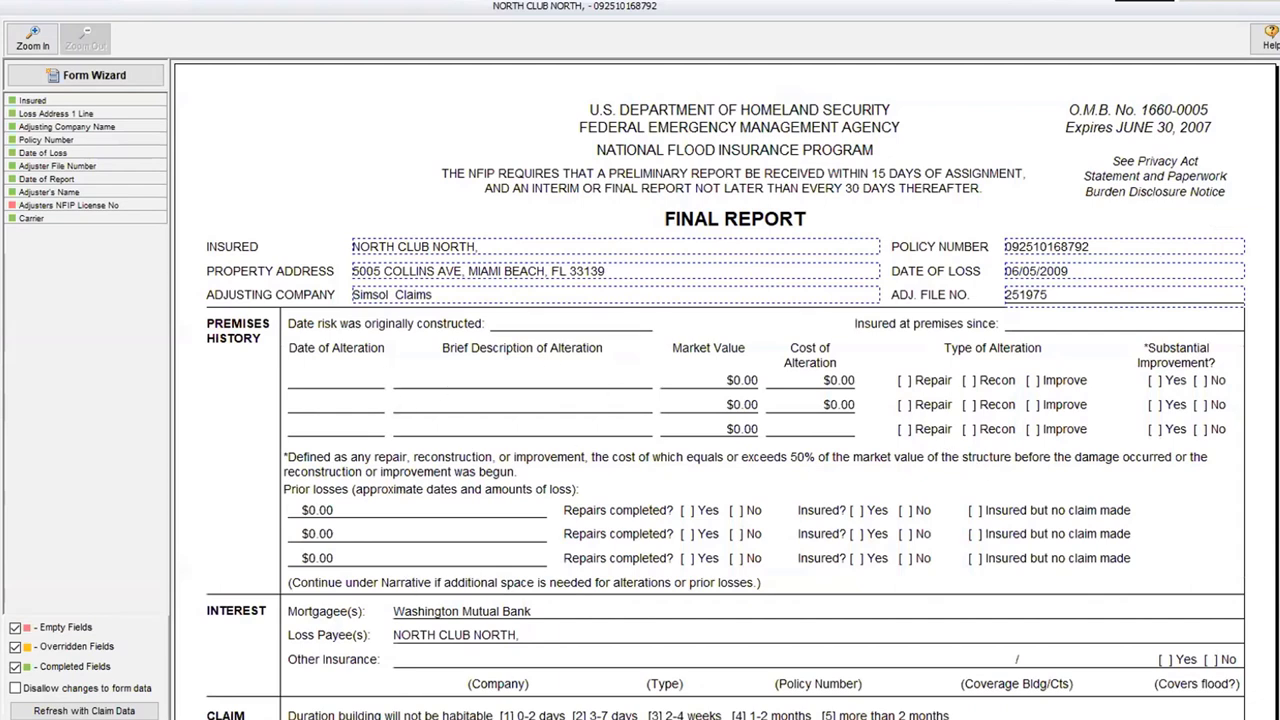
scroll(727, 390, down, 10)
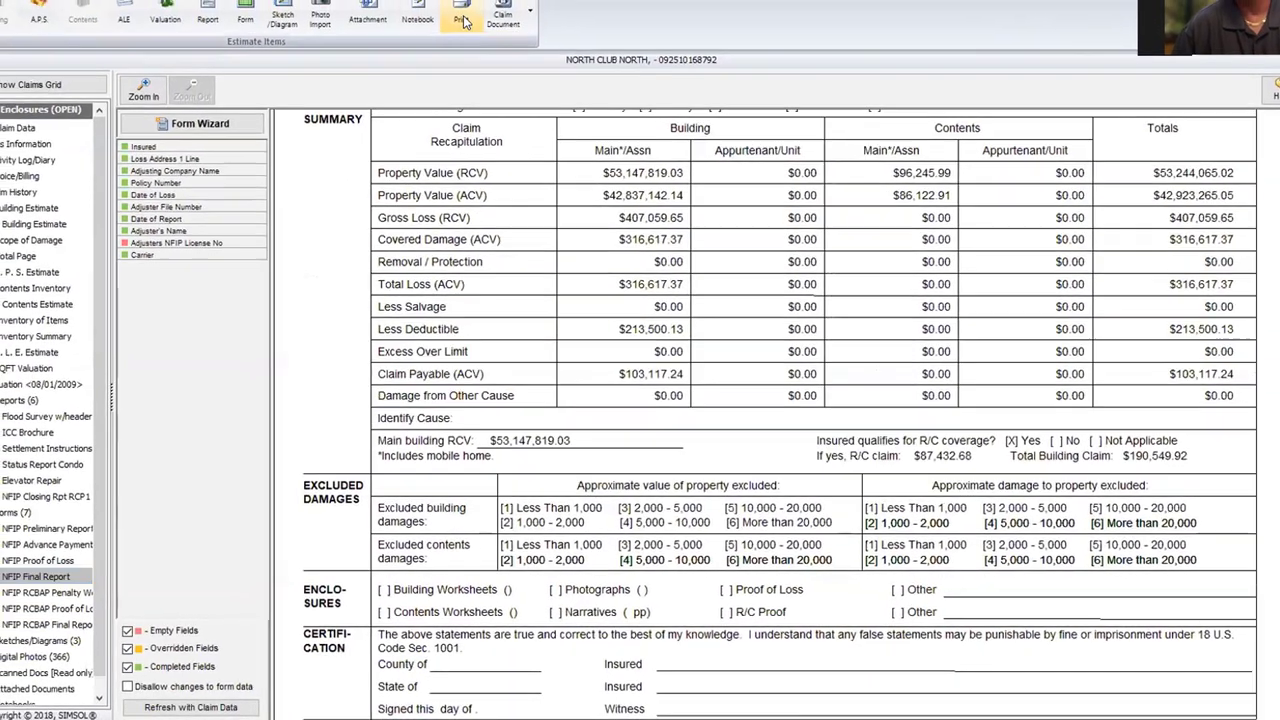
Step: Start a claim print job with the NFIP RCBAP Proof of Loss, NFIP Final Report, NFIP Preliminary Report and NFIP RCBAP Penalty Work Sheet
click(463, 20)
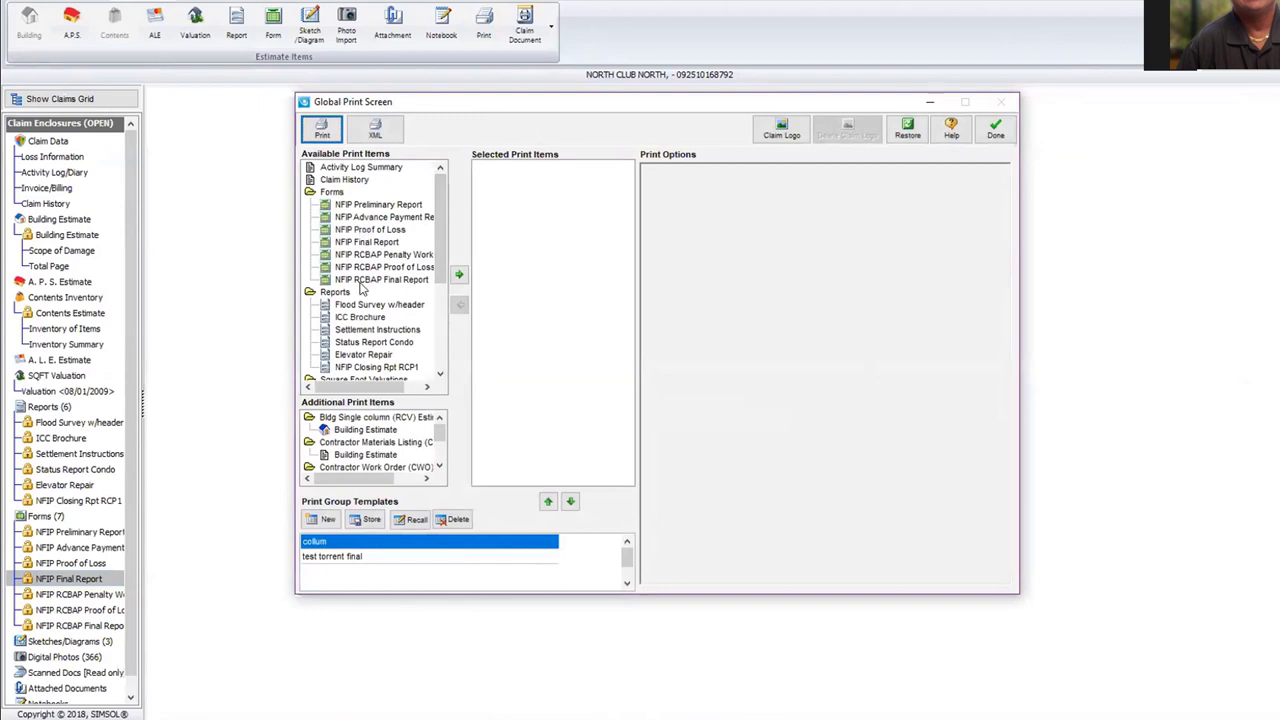
drag(372, 267, 512, 258)
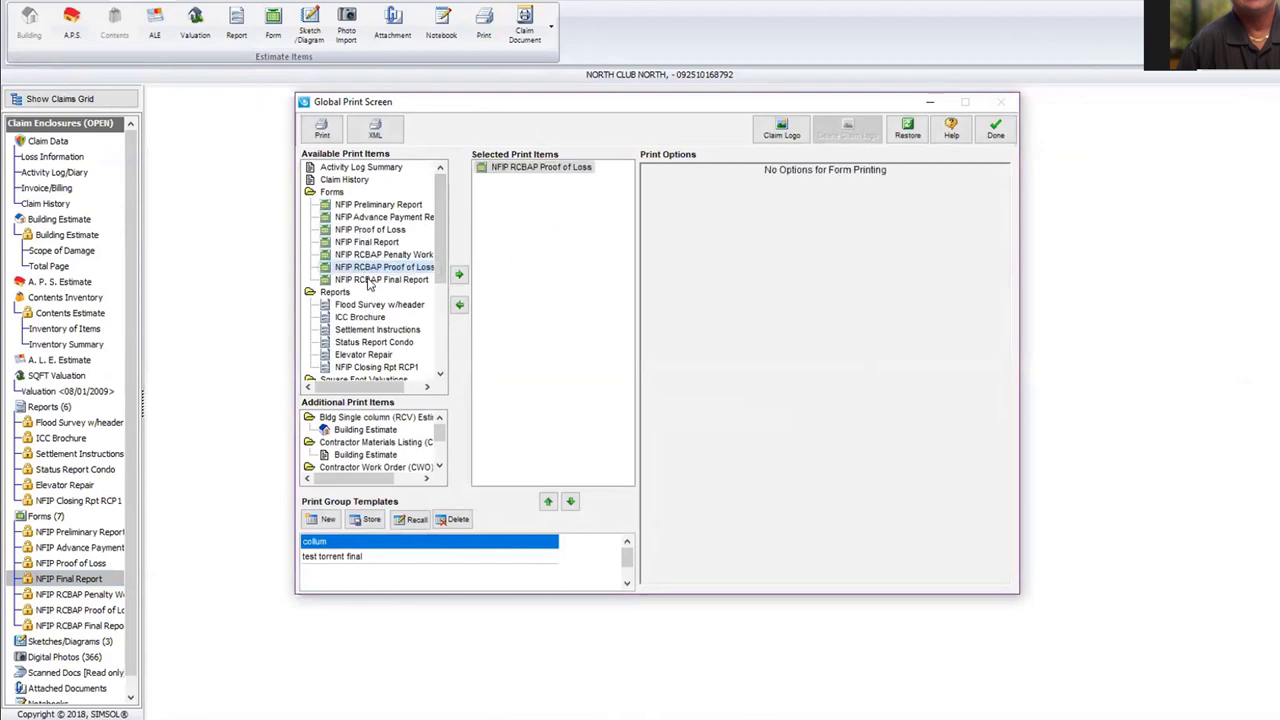
drag(368, 243, 535, 246)
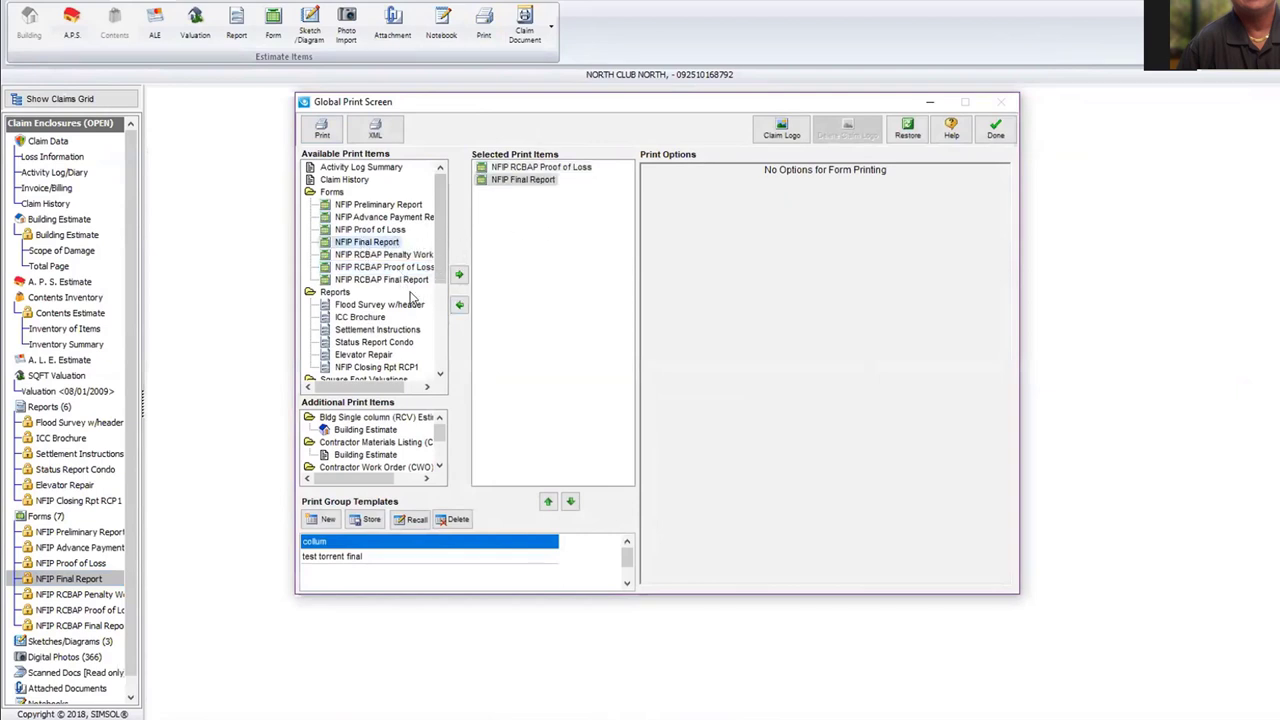
drag(380, 205, 490, 234)
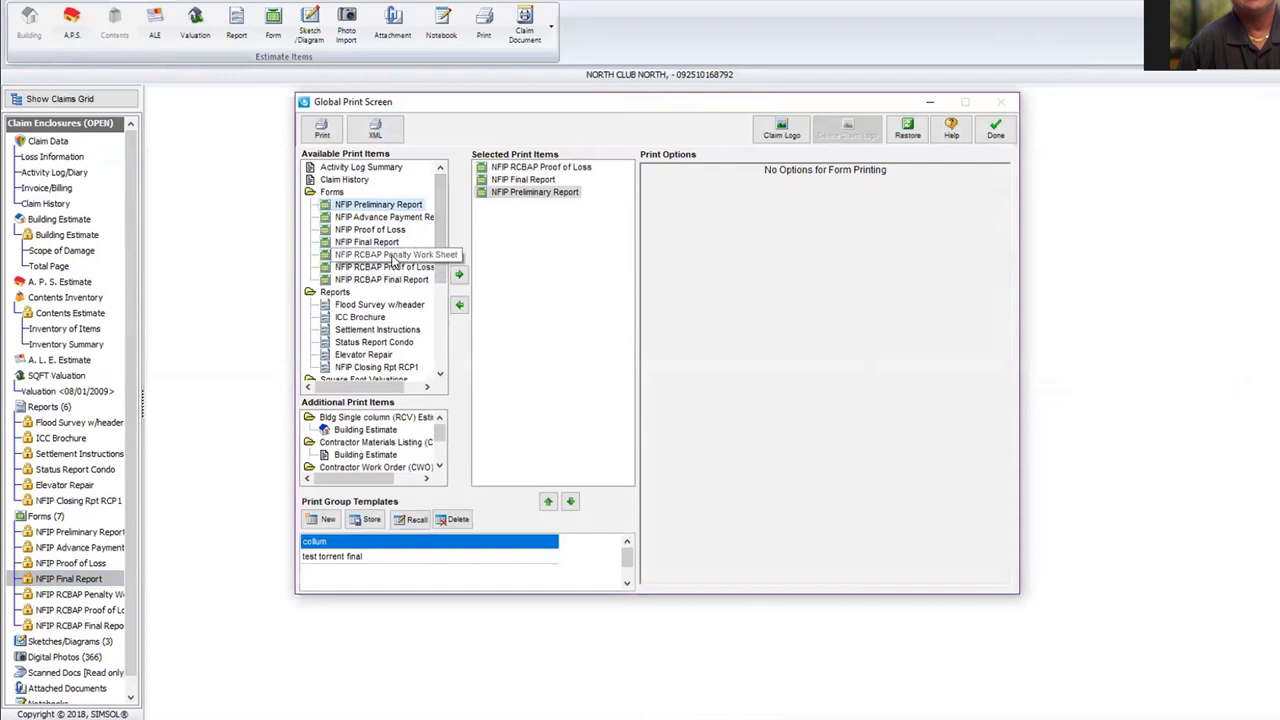
drag(393, 258, 501, 239)
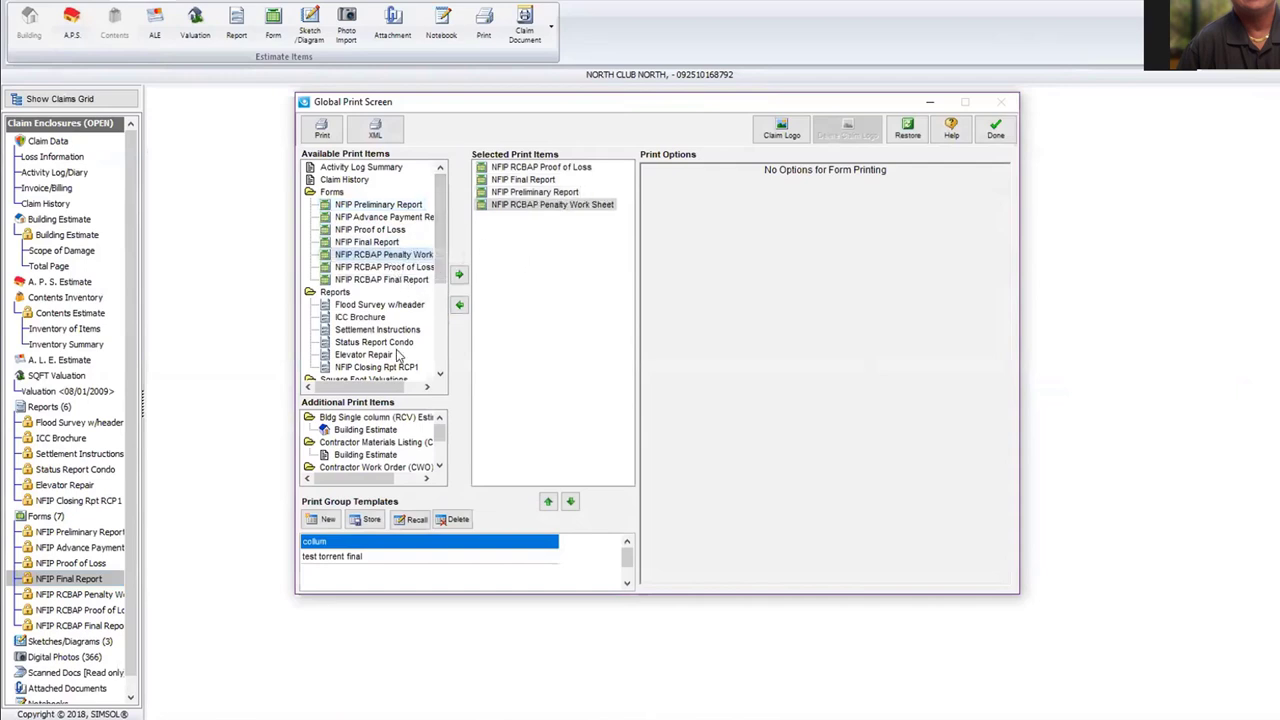
Step: Add the 08/01/2009 valuation and the Garage Area, 1st. Floor Plan and Elevations diagrams to the selected print items
click(439, 373)
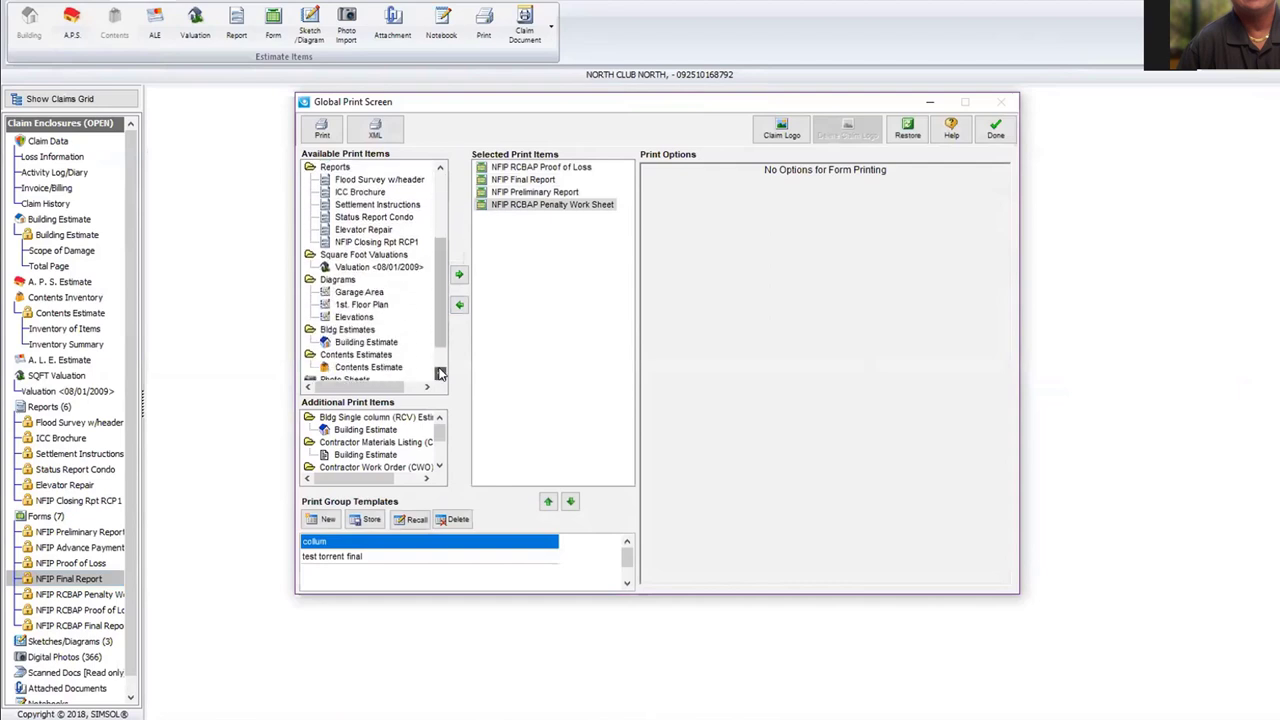
click(439, 373)
drag(366, 232, 506, 258)
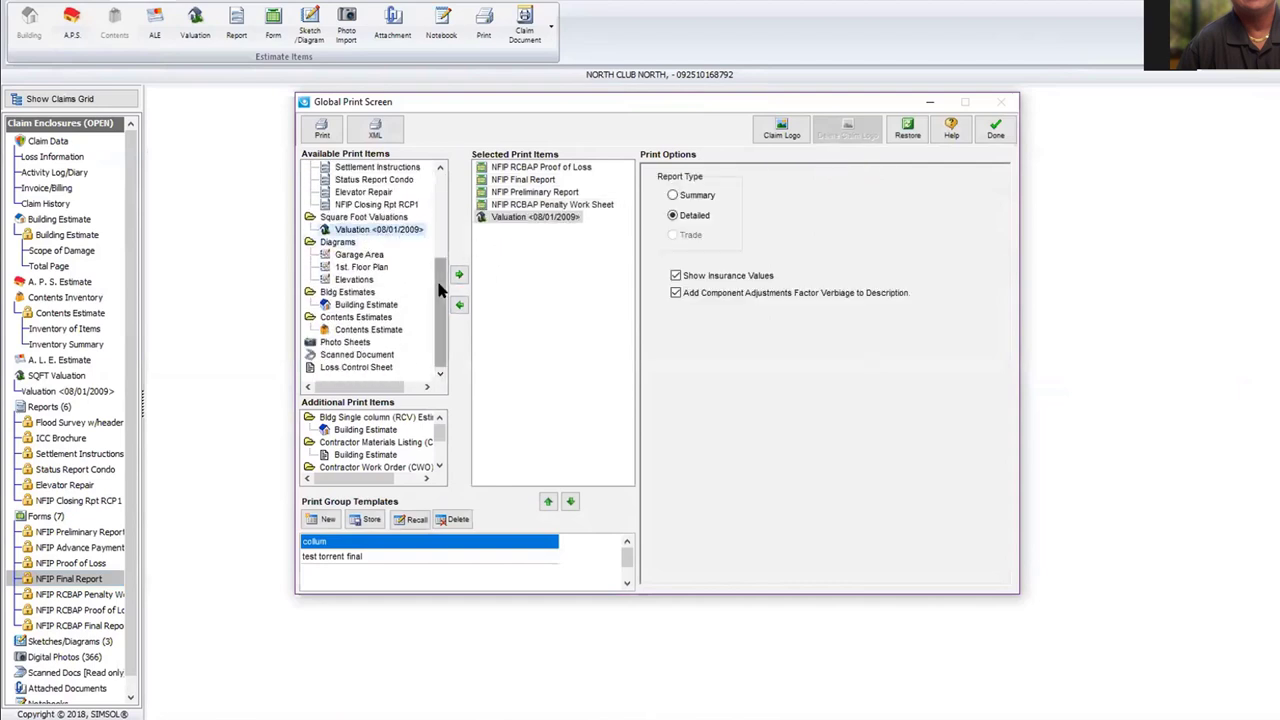
click(352, 256)
drag(352, 256, 478, 265)
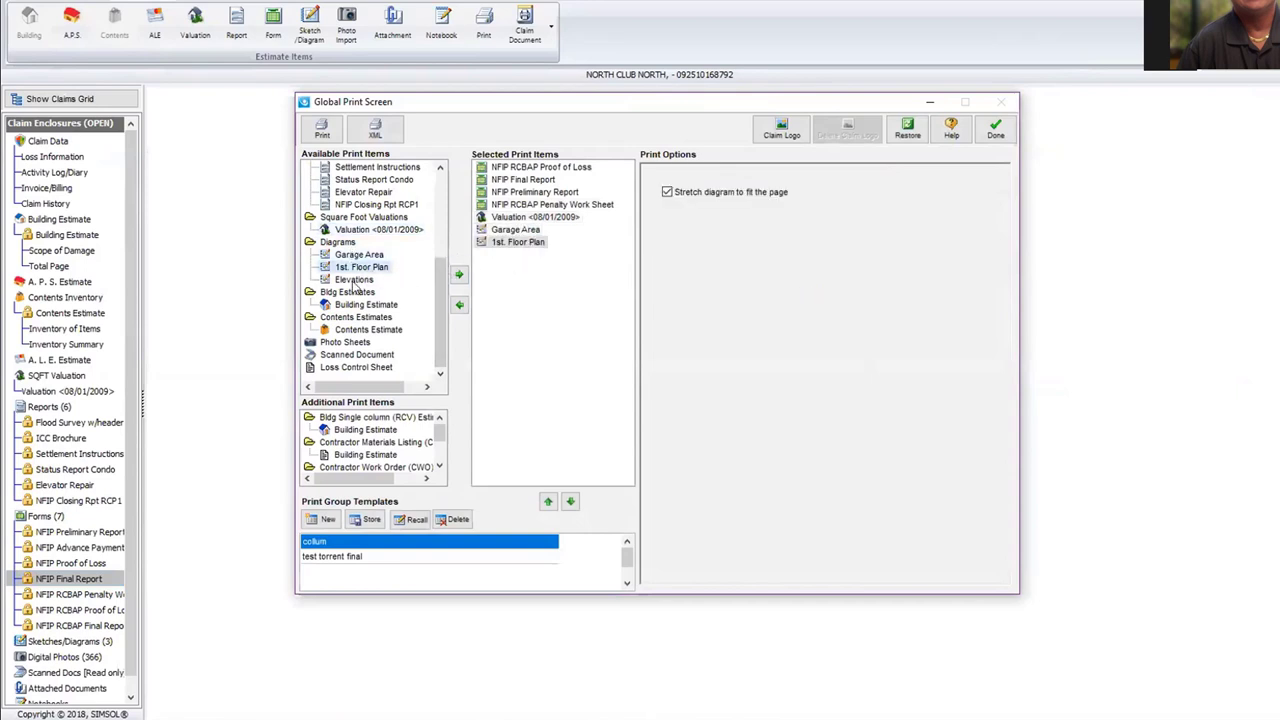
drag(354, 279, 522, 274)
Step: Add the Building Estimate and the Photo Sheets to the selected print items
drag(368, 304, 526, 358)
click(724, 452)
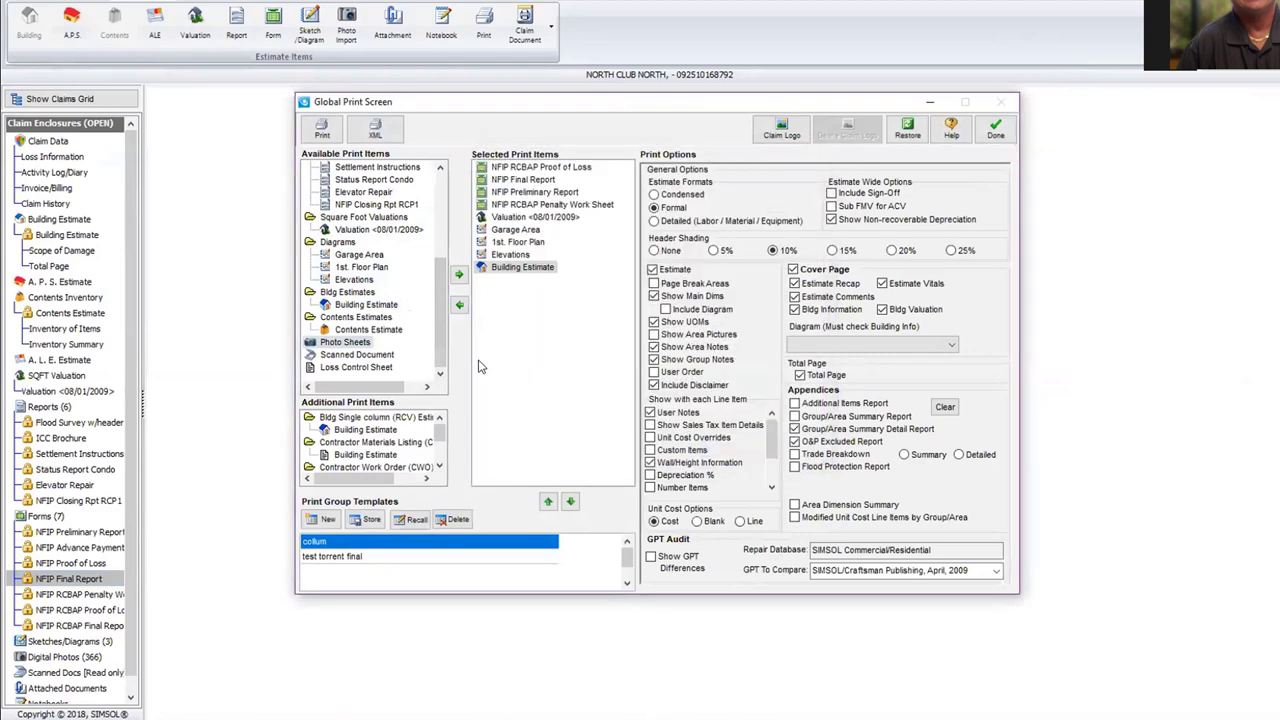
Step: Add DSCN3762.JPG and the Hallway ladies' restroom photos through Hallway - Ladies Roo (2) to the printed images
click(697, 218)
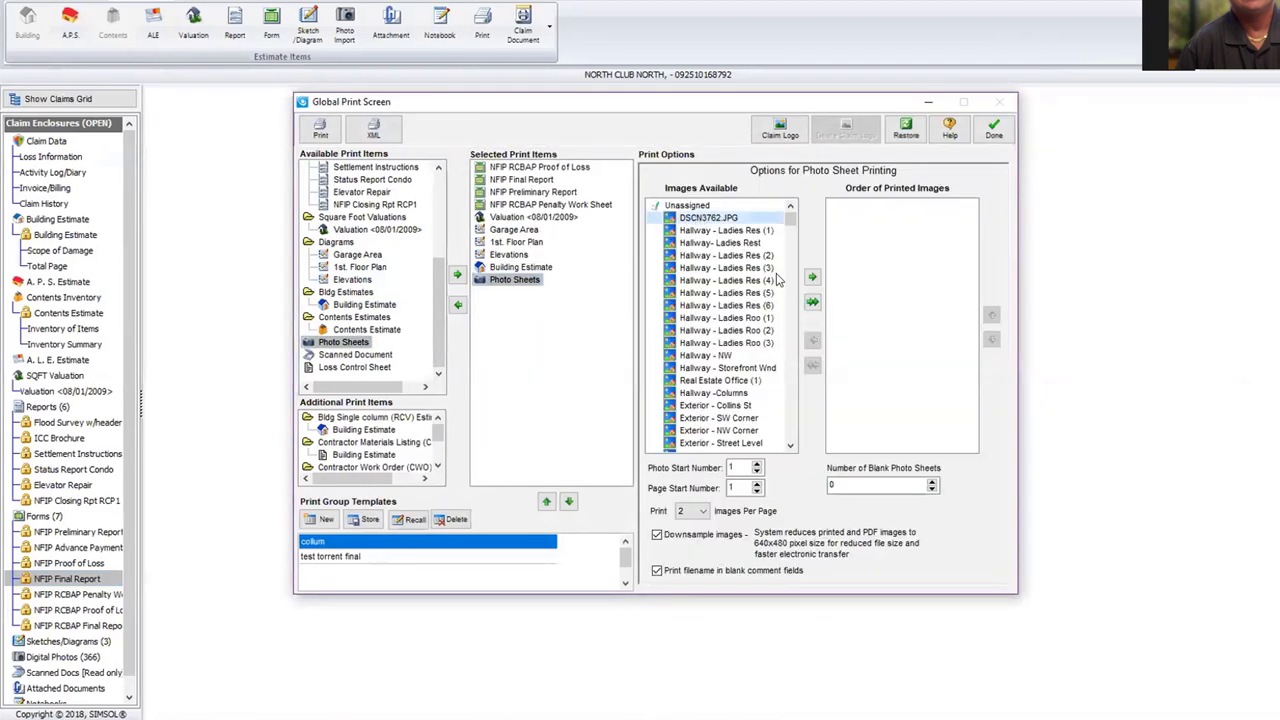
click(812, 277)
click(812, 277)
click(812, 277)
click(812, 277)
click(812, 277)
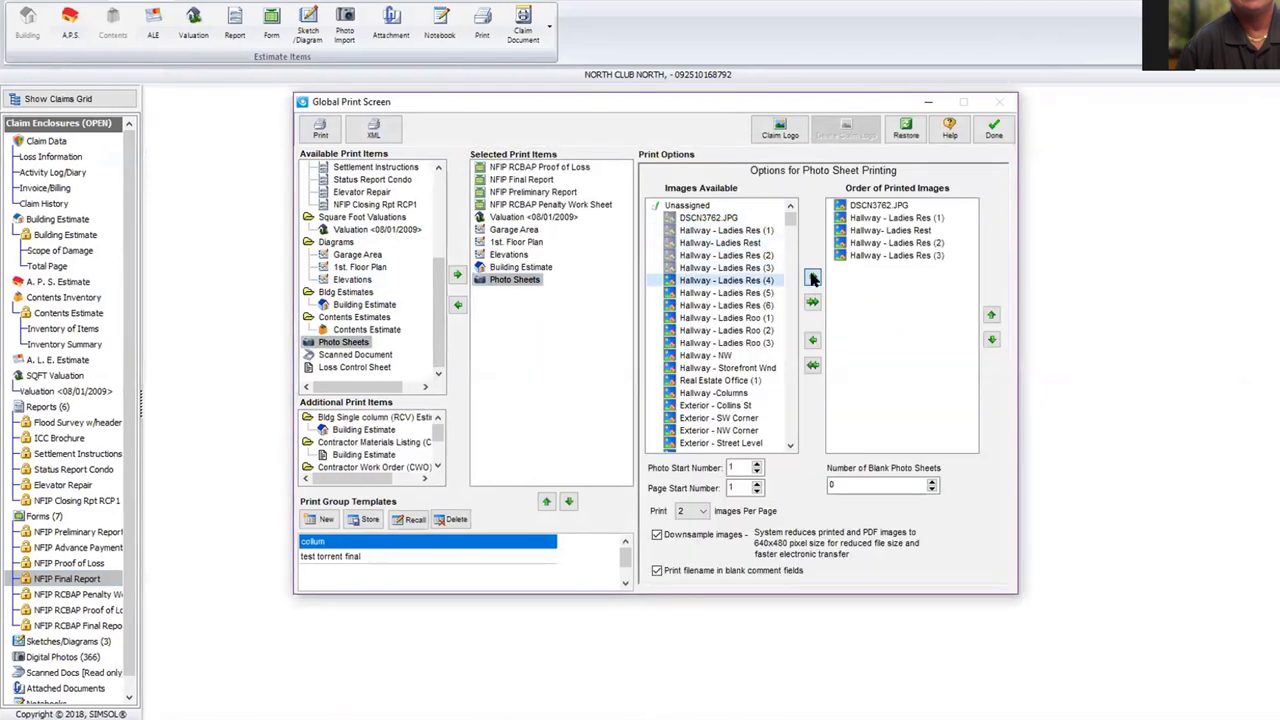
click(812, 277)
click(812, 277)
click(812, 277)
click(812, 277)
click(812, 277)
Step: Add the Exterior - NW Corner and Exterior - Street Level photos to the printed images
click(718, 430)
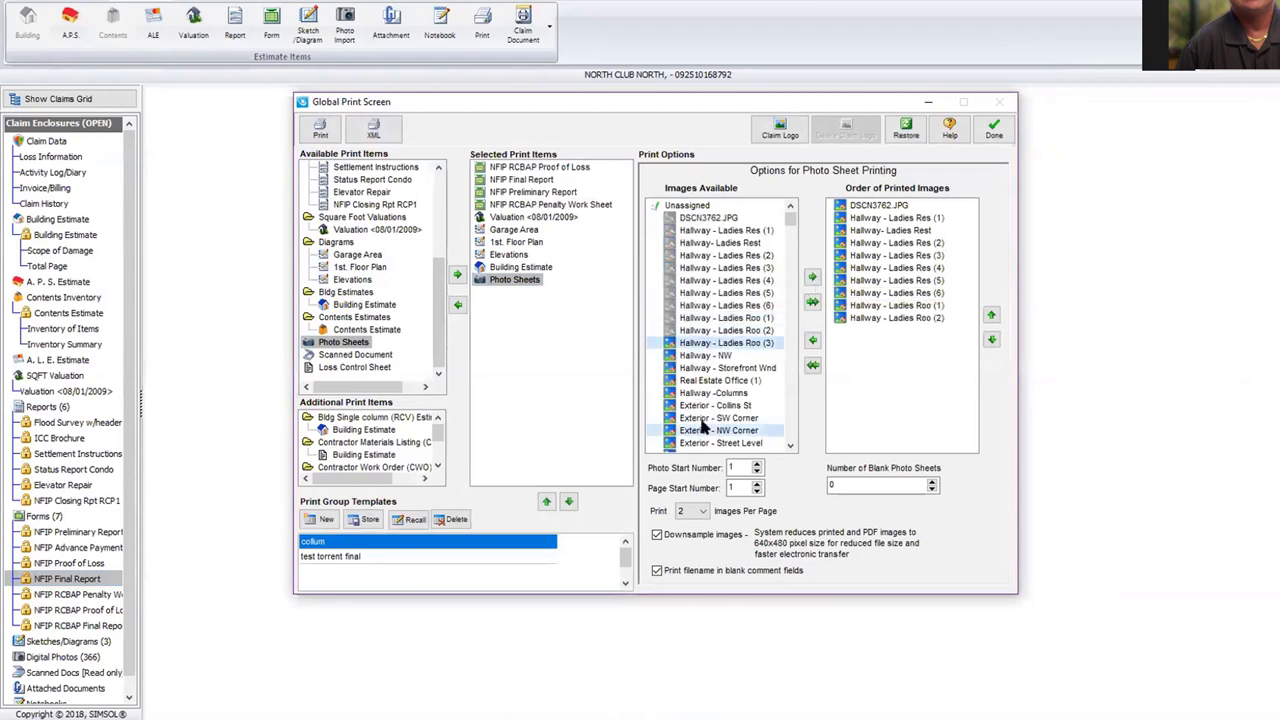
click(812, 277)
click(812, 277)
Step: Look through the available photos, from the garage and lobby images down to the Building Estimate group
scroll(787, 285, down, 5)
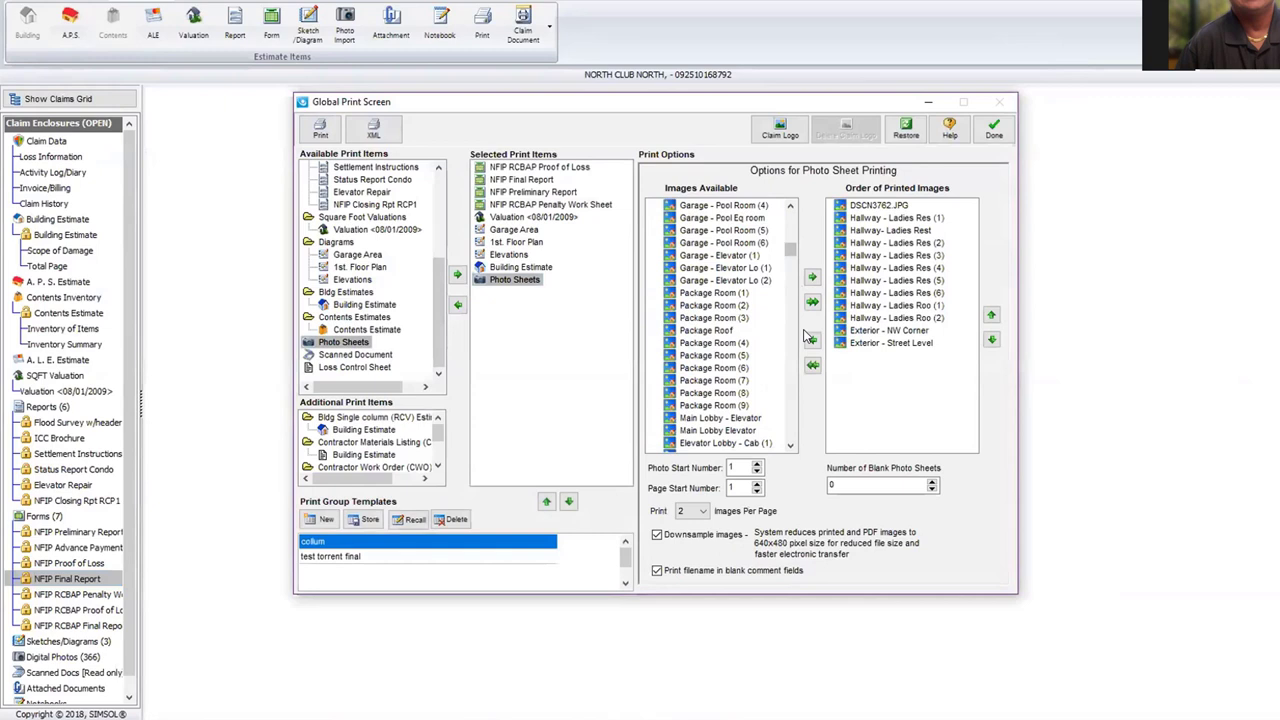
click(790, 446)
click(790, 446)
click(790, 446)
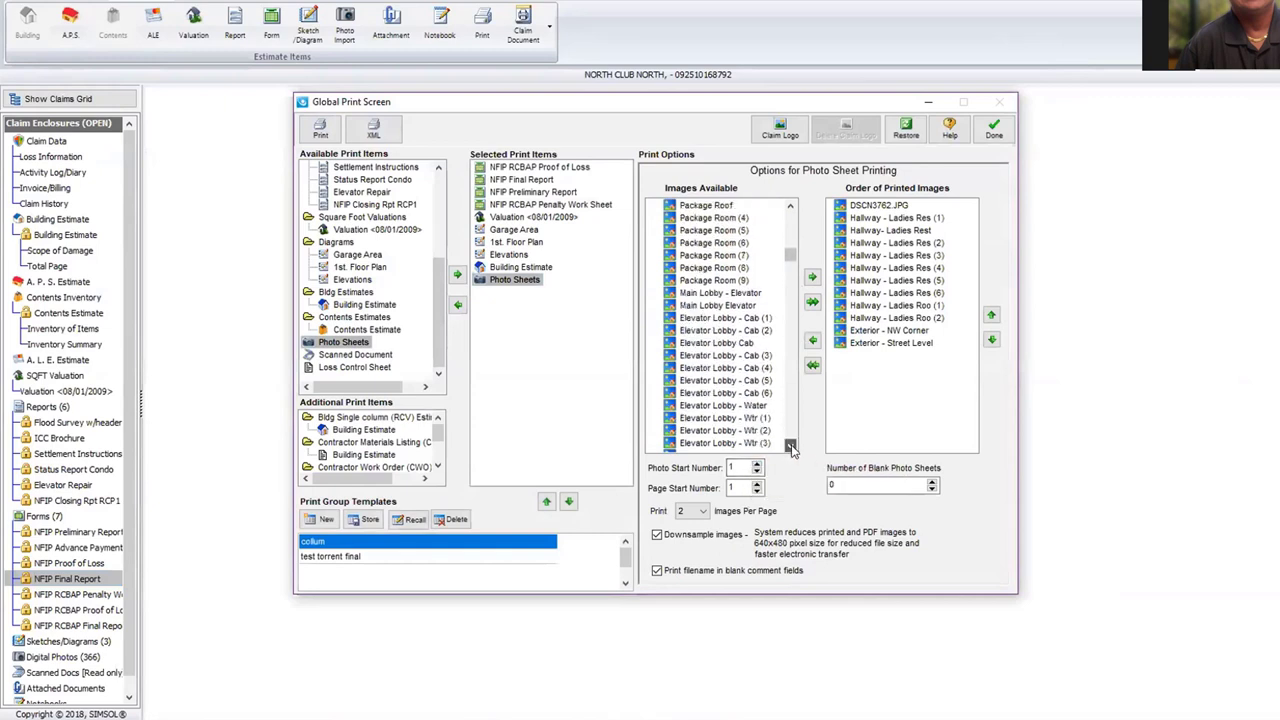
click(790, 446)
click(790, 446)
click(790, 446)
click(790, 446)
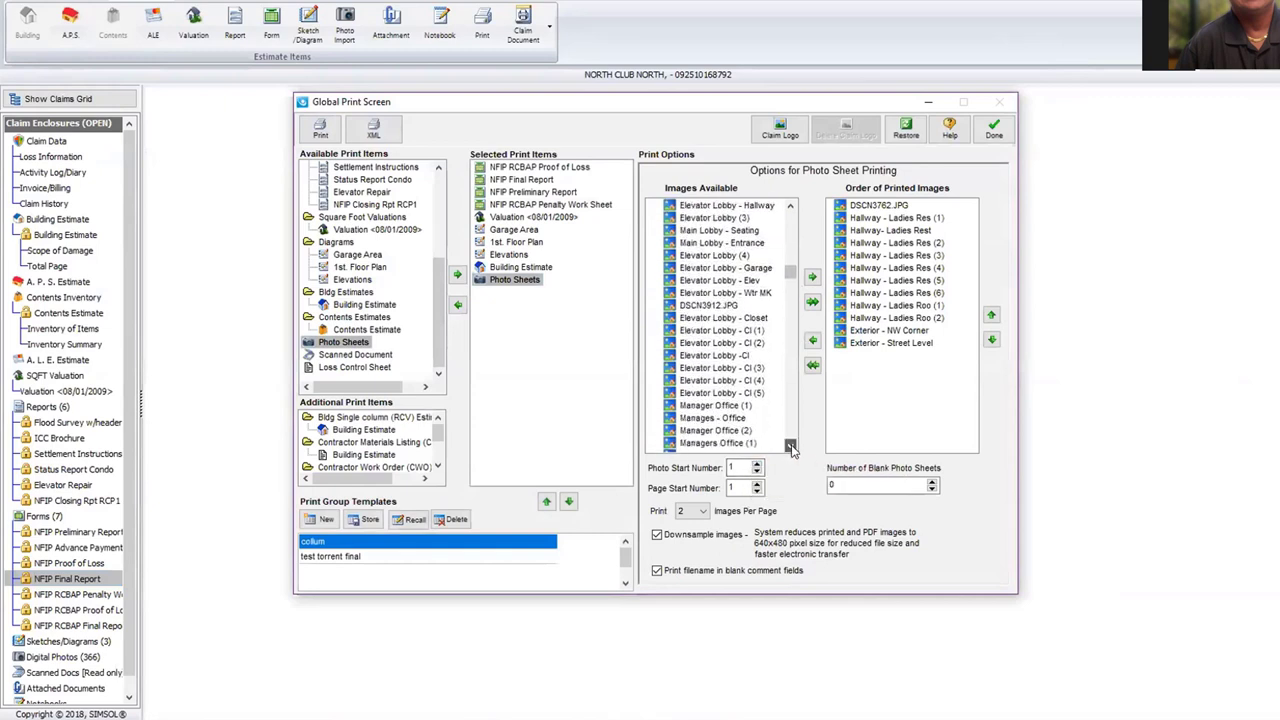
click(790, 446)
click(790, 446)
drag(790, 290, 817, 408)
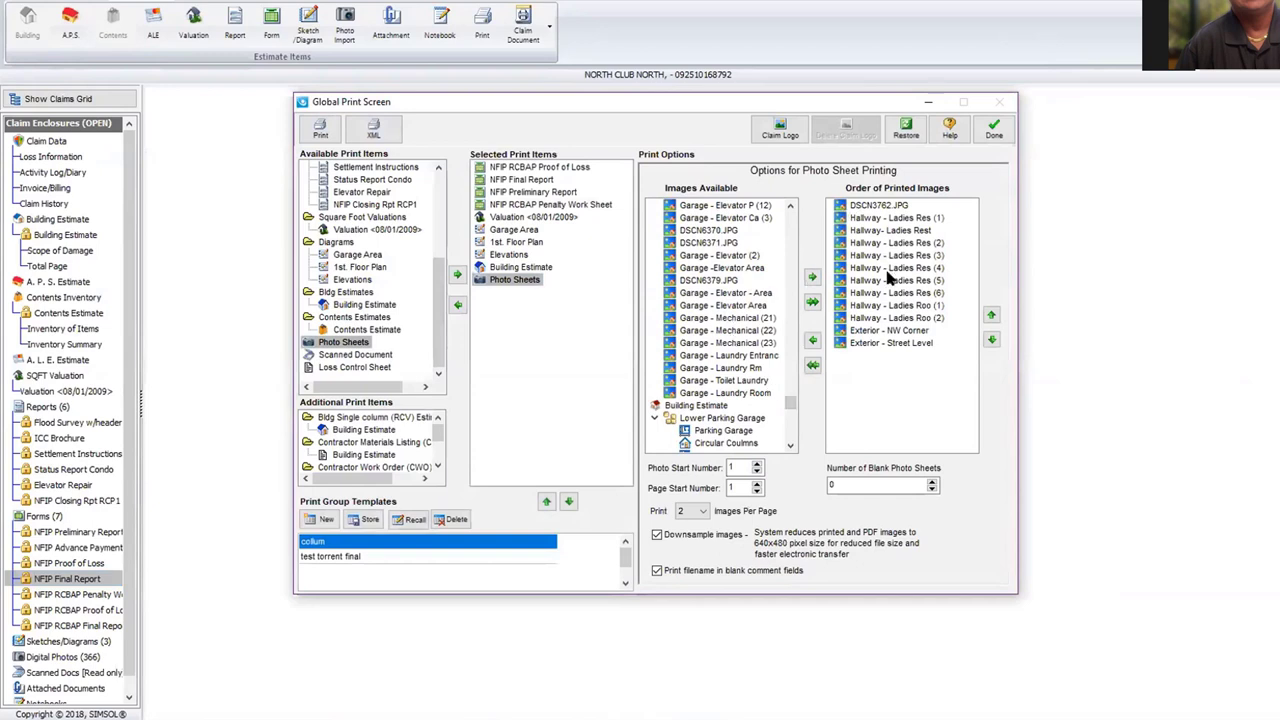
Step: Remove DSCN3762.JPG and all the Hallway ladies' restroom photos from the printed images, leaving the two exterior photos
click(862, 208)
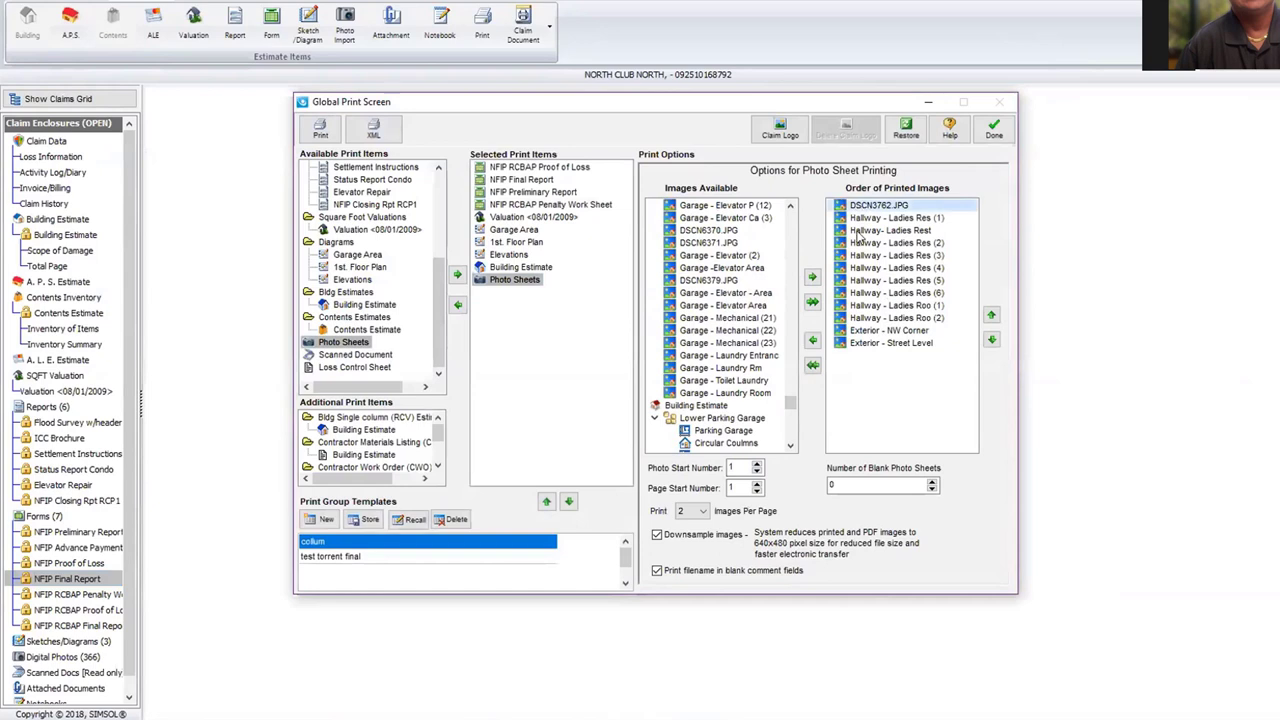
click(812, 342)
click(812, 342)
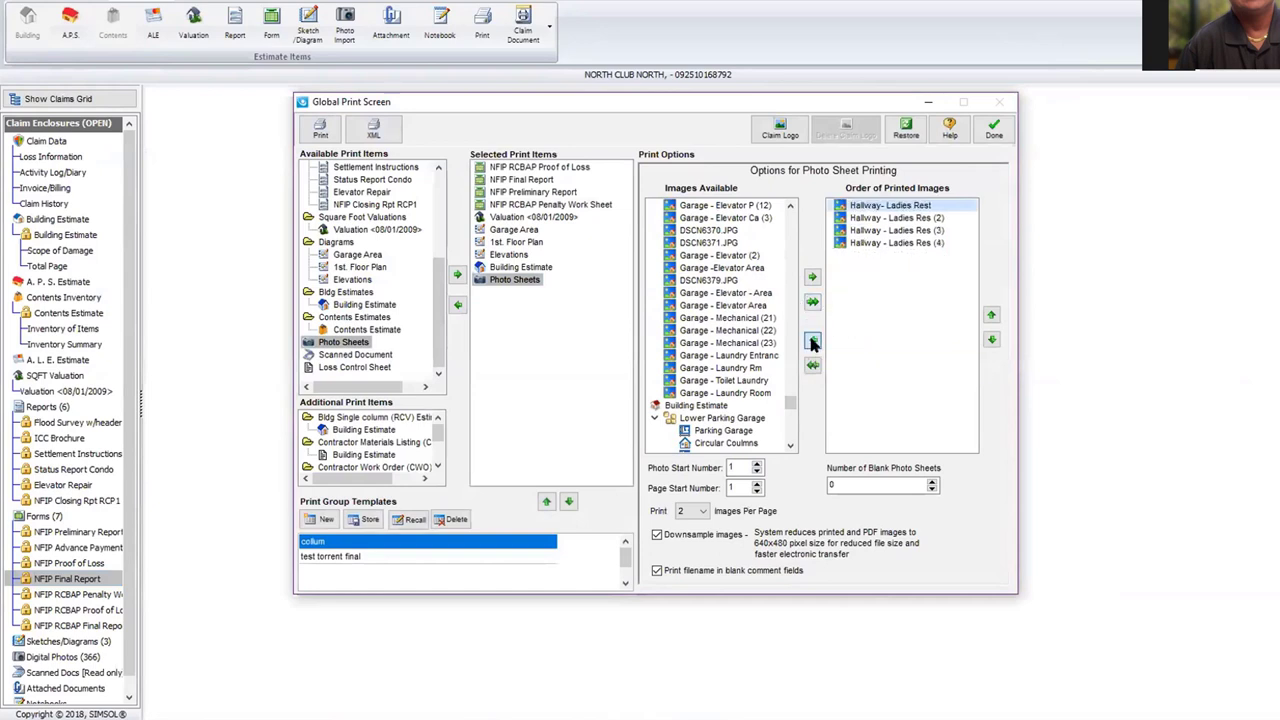
click(812, 342)
click(812, 342)
click(812, 342)
click(812, 342)
click(812, 342)
click(812, 342)
click(812, 342)
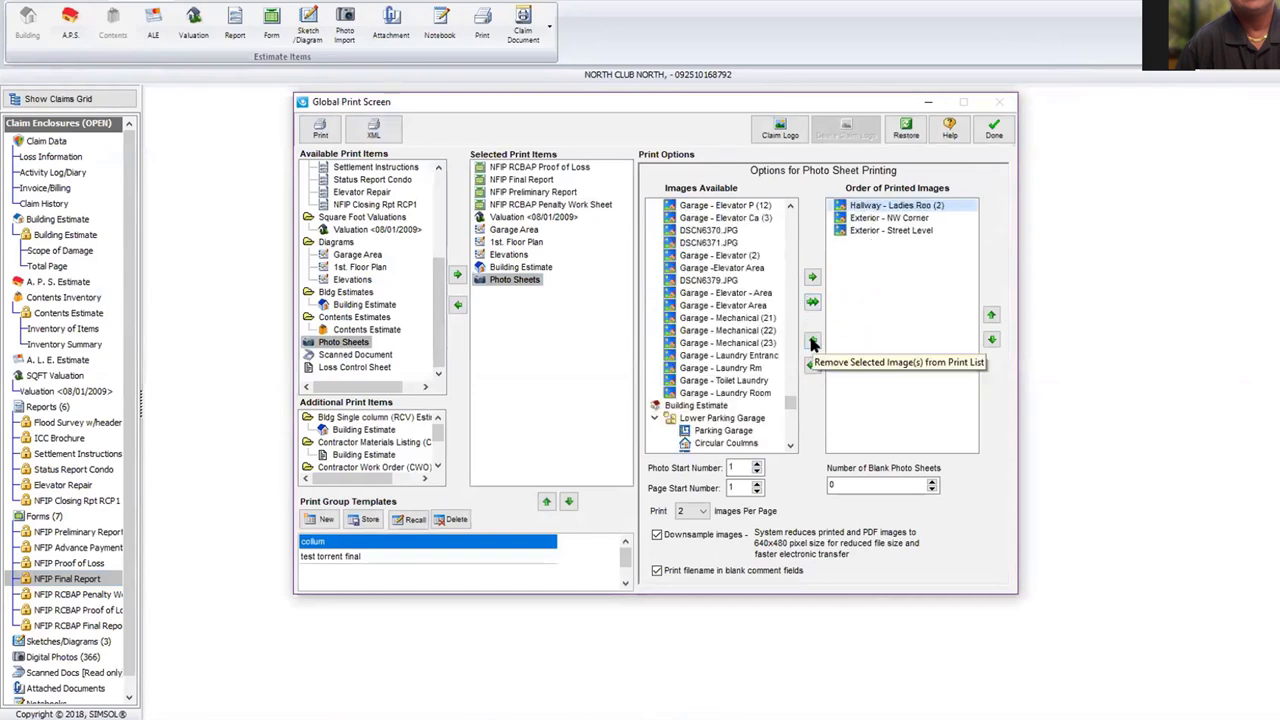
click(812, 342)
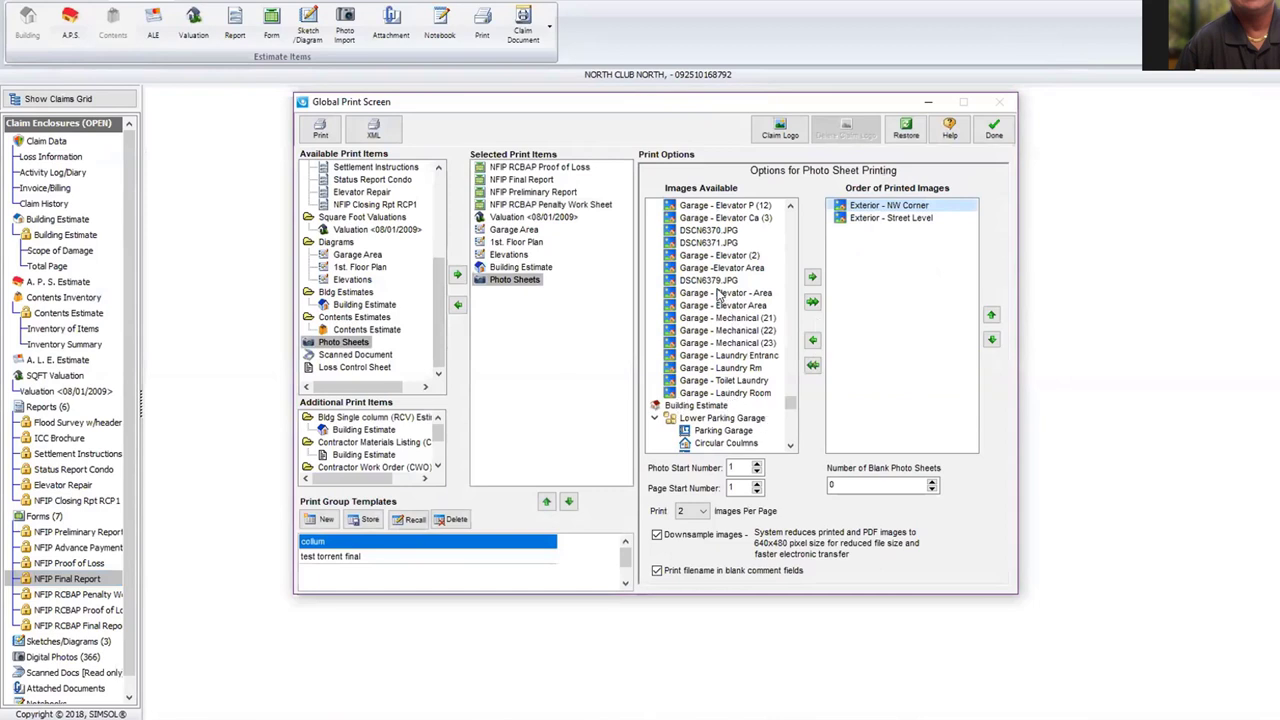
Step: Add the Exterior - Temp Chiller, Temporary Vault and Garage - Elevator Pi (1) to (5) photos to the printed images
click(790, 205)
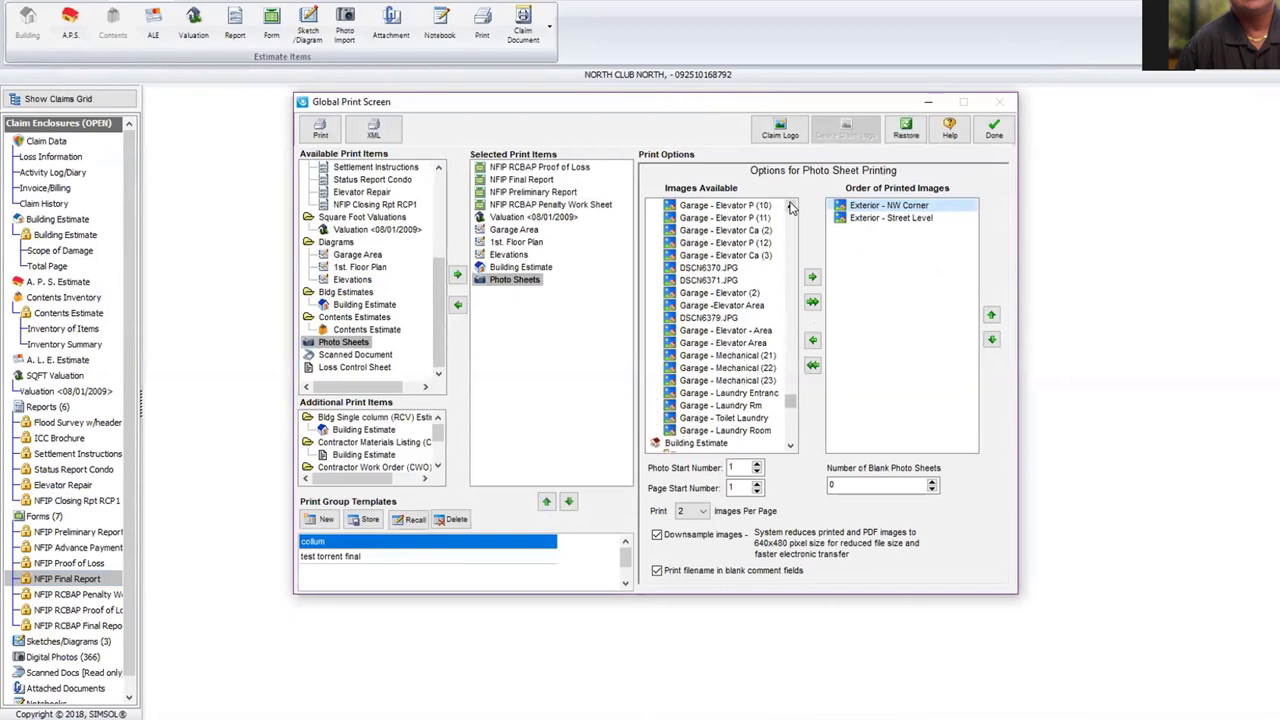
scroll(690, 290, up, 3)
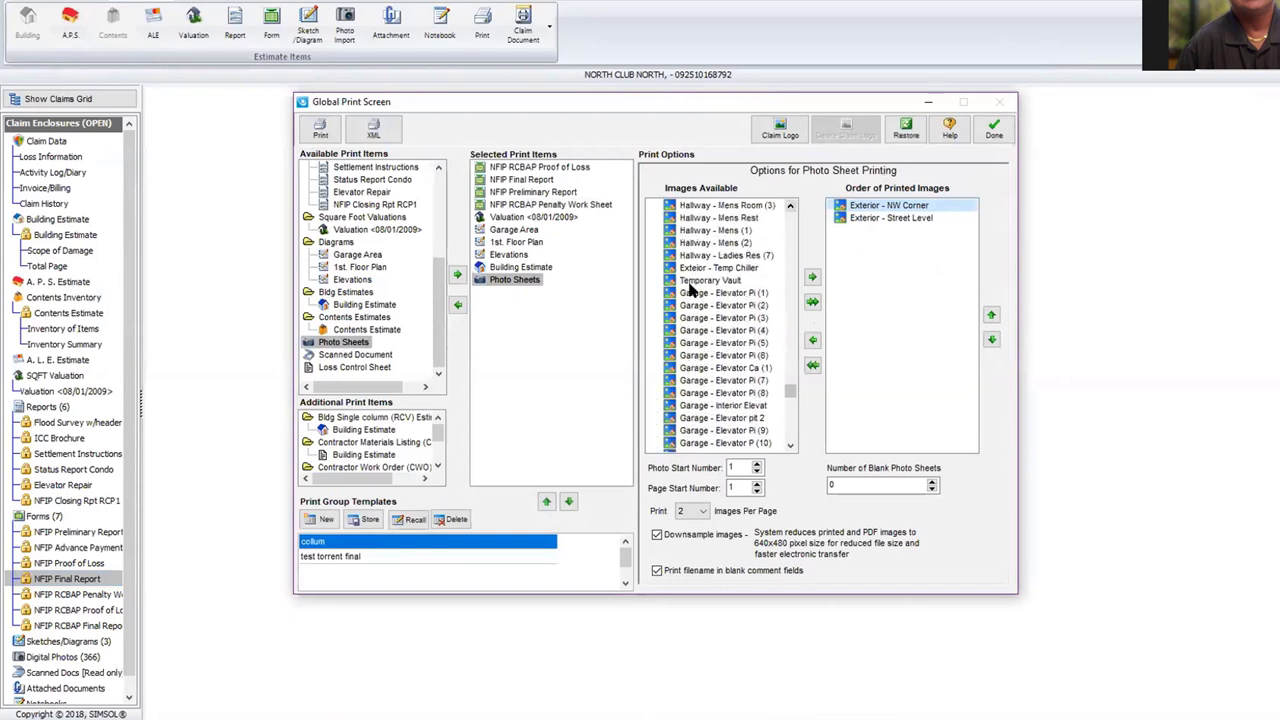
click(686, 270)
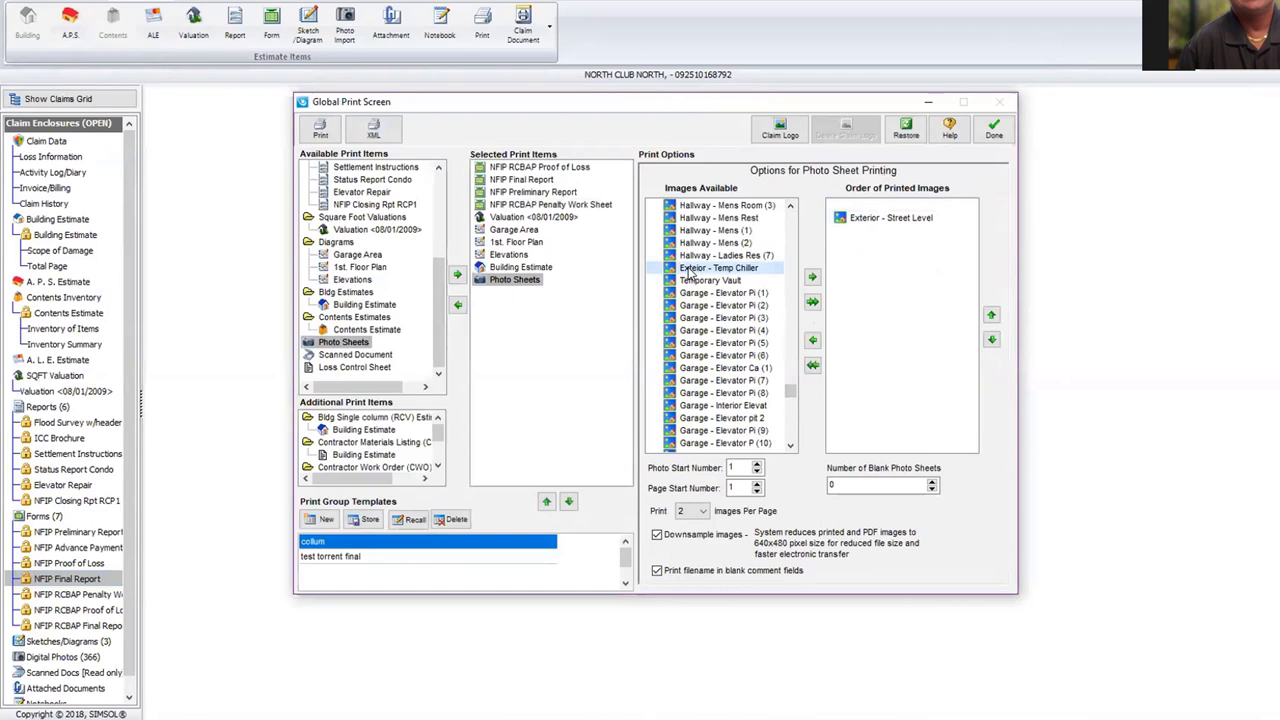
click(813, 278)
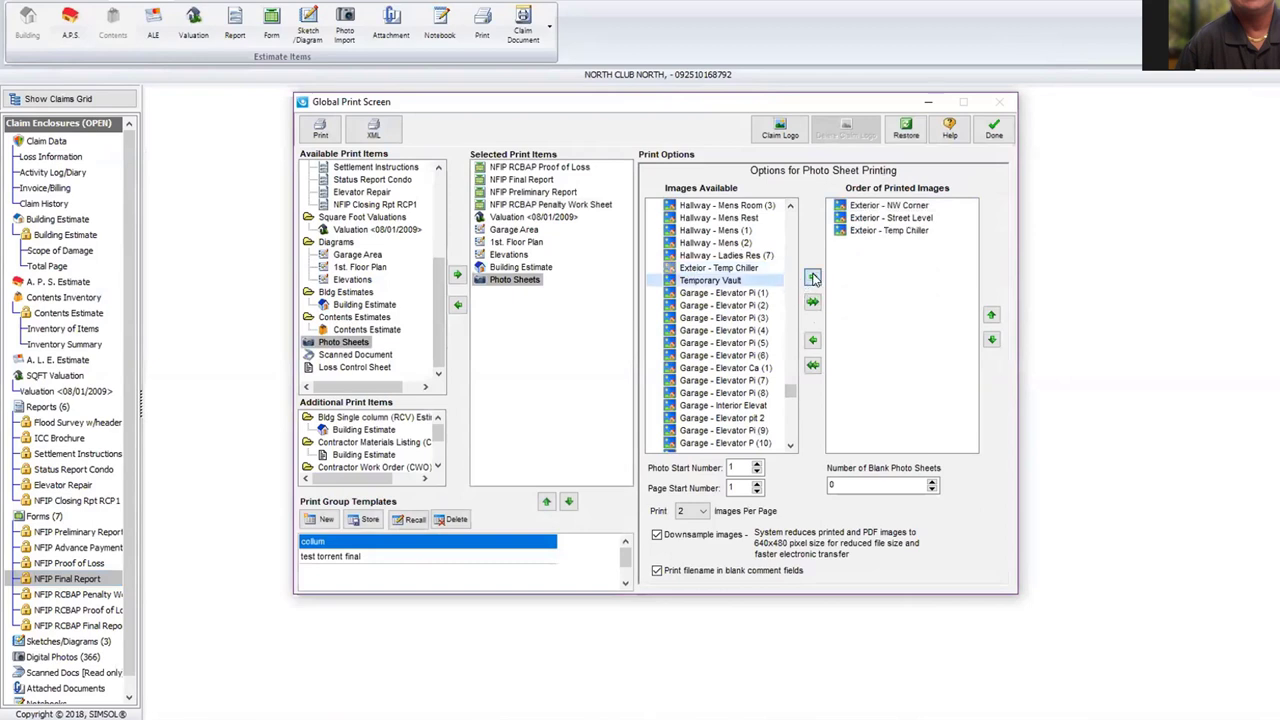
click(813, 278)
click(813, 278)
click(813, 278)
click(813, 278)
click(813, 278)
click(813, 278)
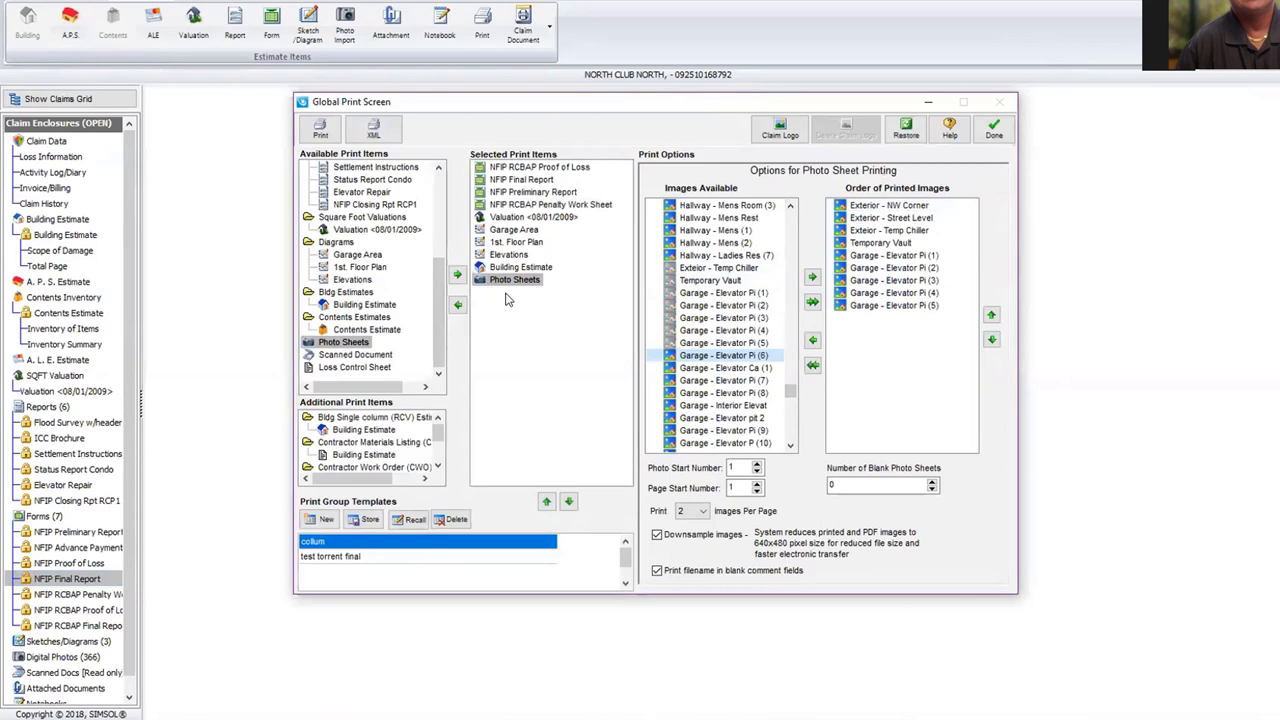
Step: Generate the selected print items with Preview as the report destination
click(335, 137)
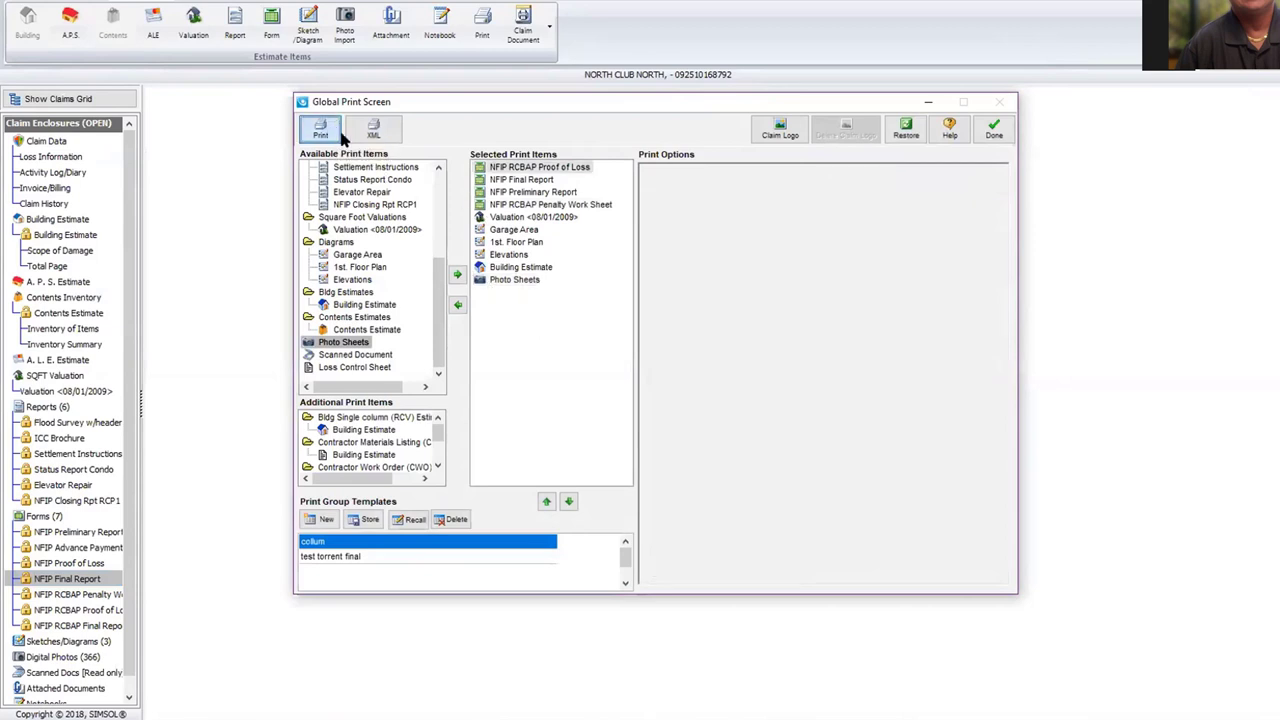
click(740, 309)
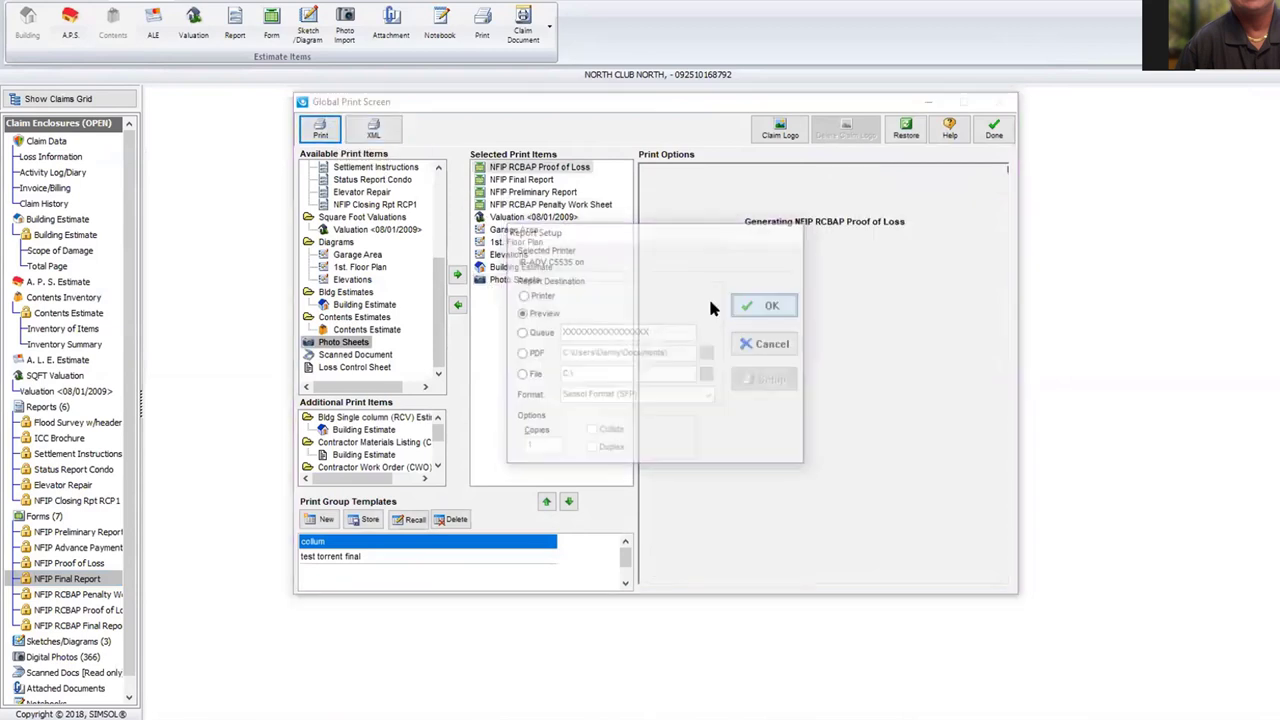
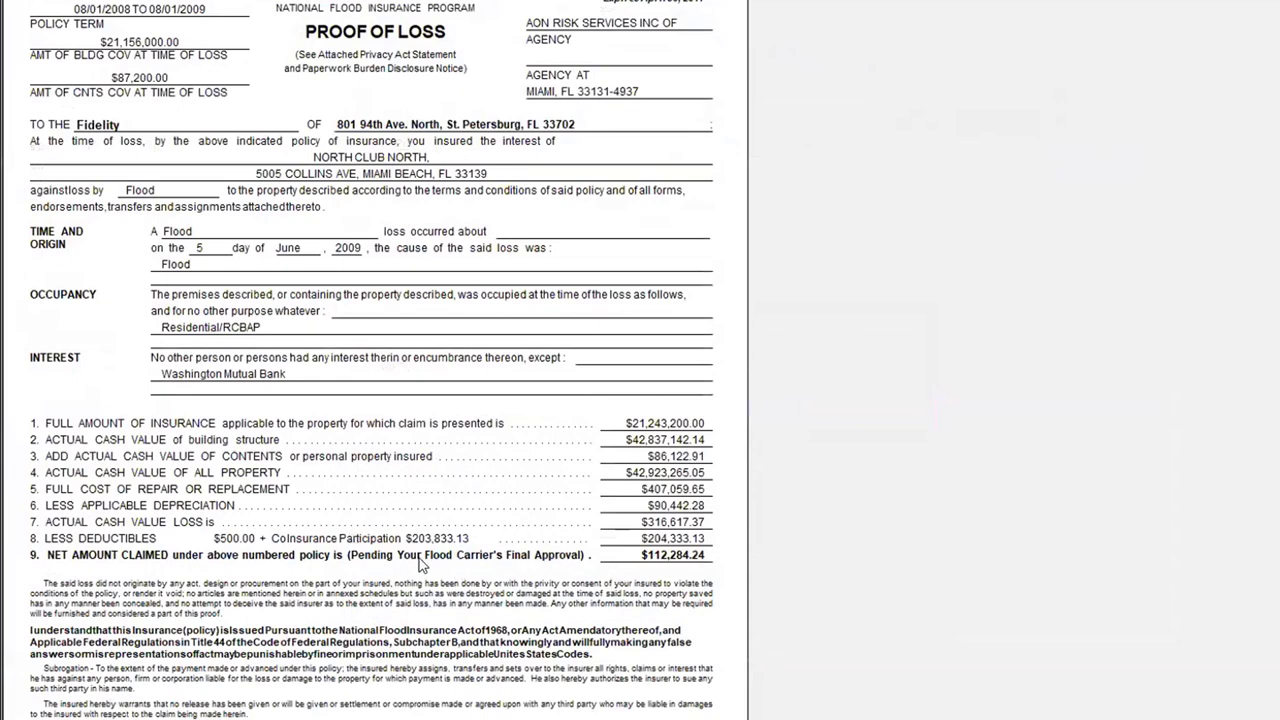
Step: Review the previewed proof of loss, final and preliminary reports, RCBAP co-insurance worksheet, and the Garage Area and 1st. Floor Plan diagrams
scroll(420, 565, down, 10)
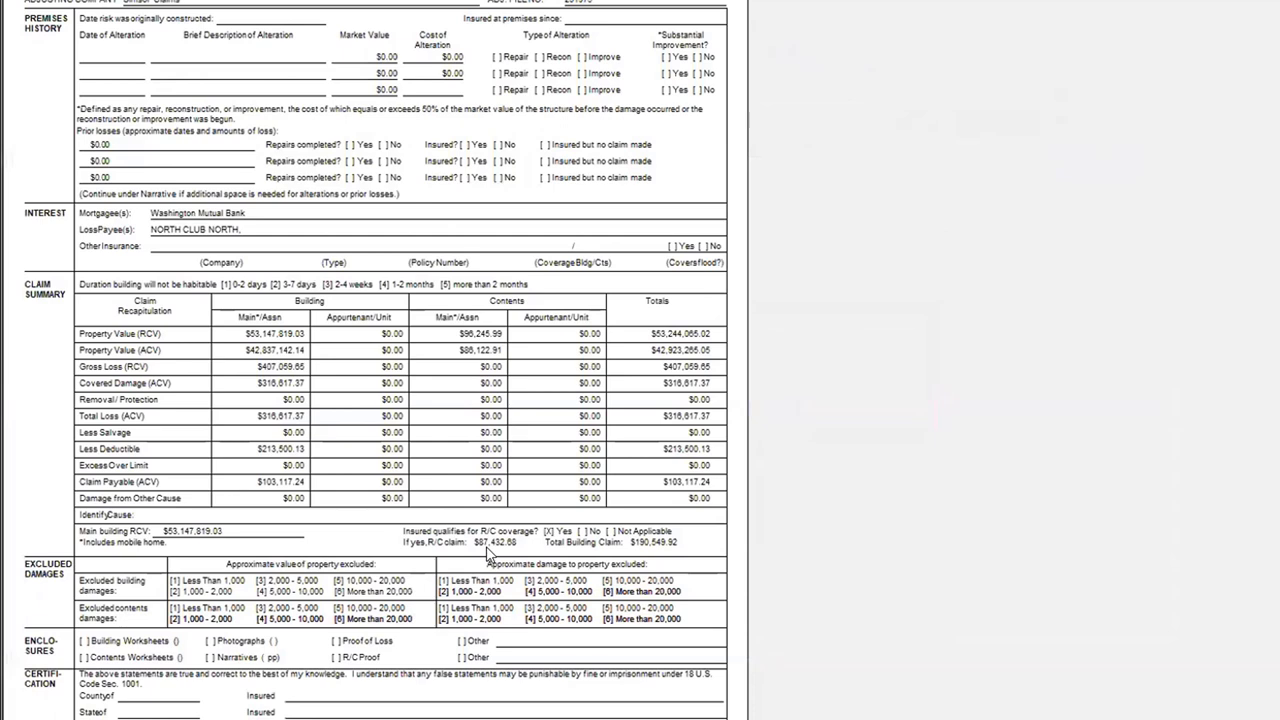
key(Page_Up)
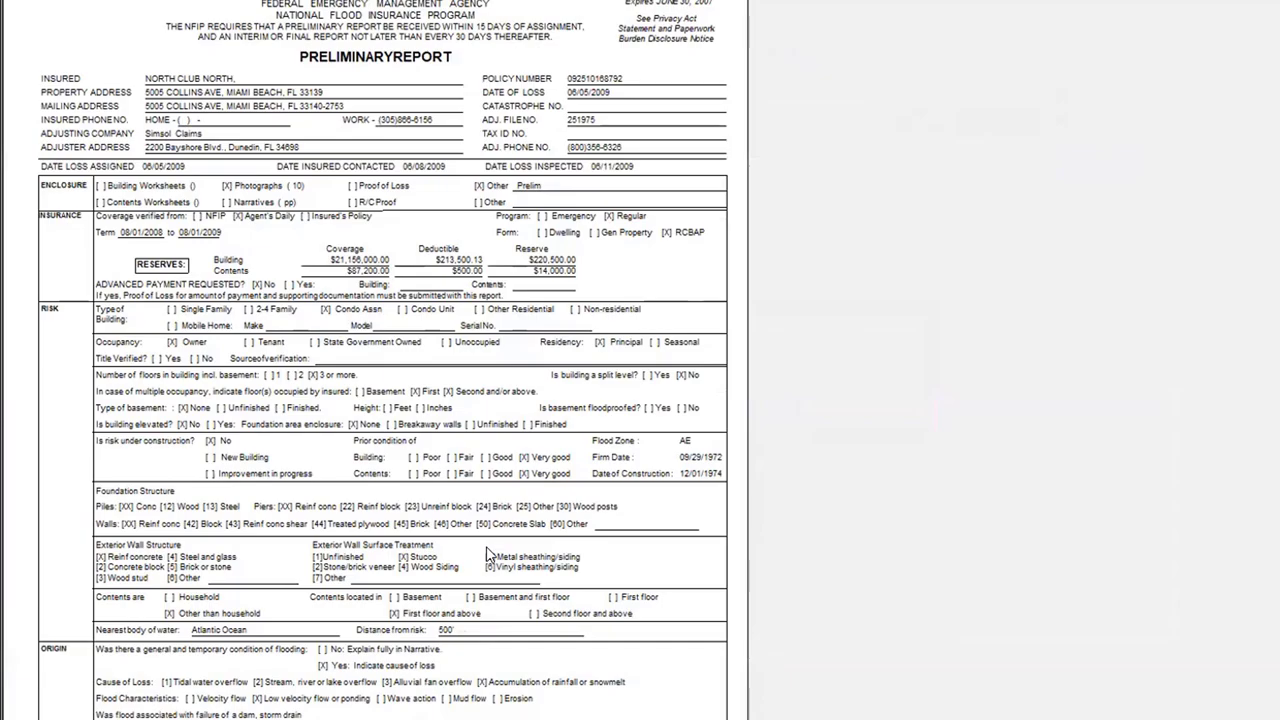
scroll(490, 555, down, 5)
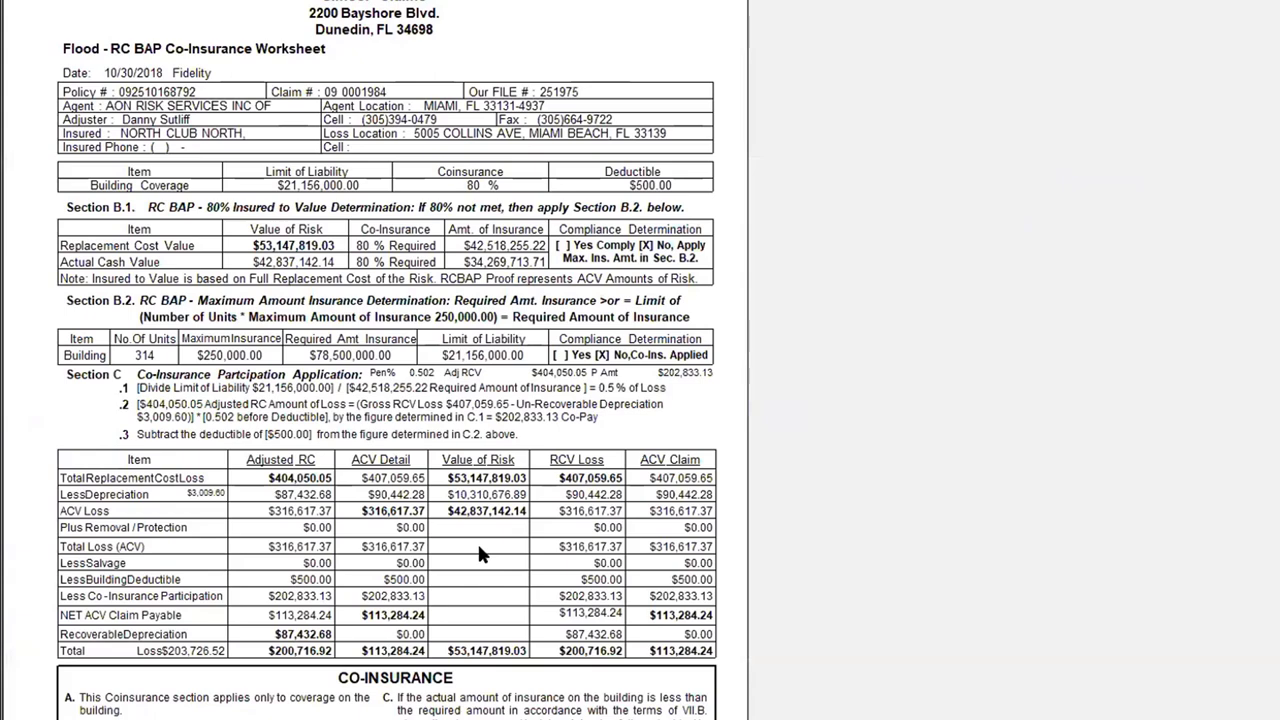
scroll(478, 548, down, 2)
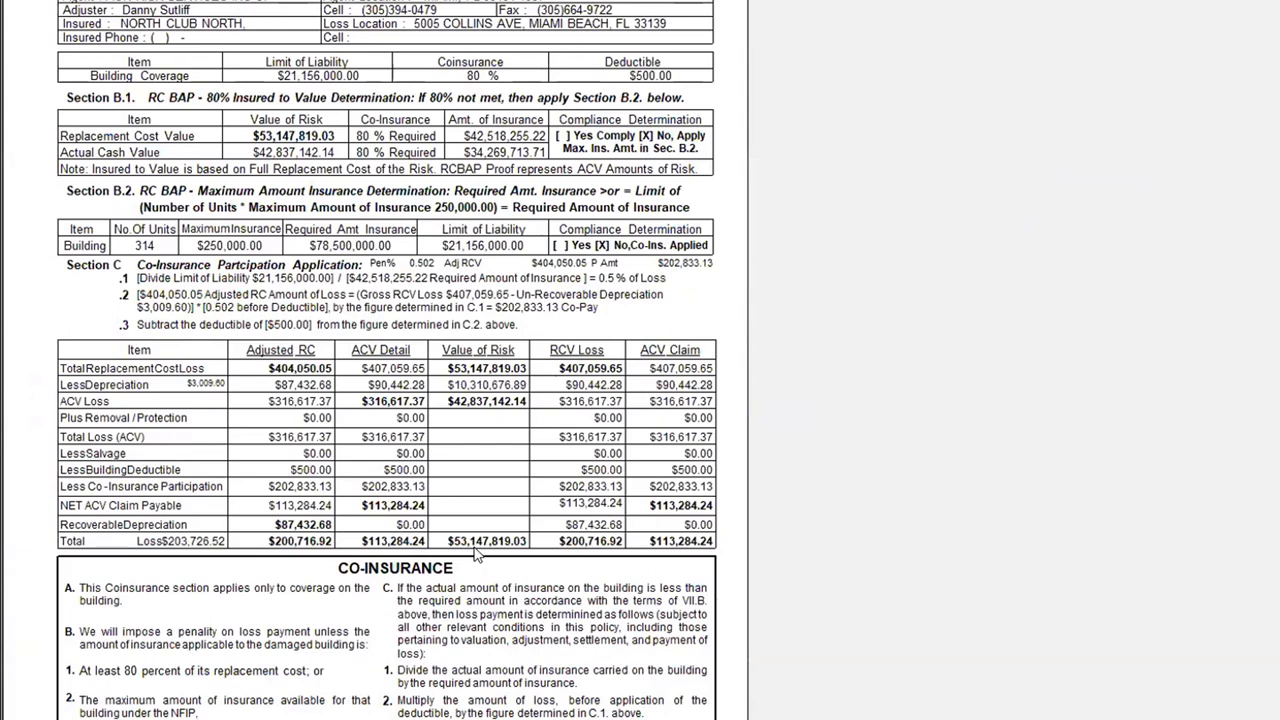
scroll(478, 555, down, 15)
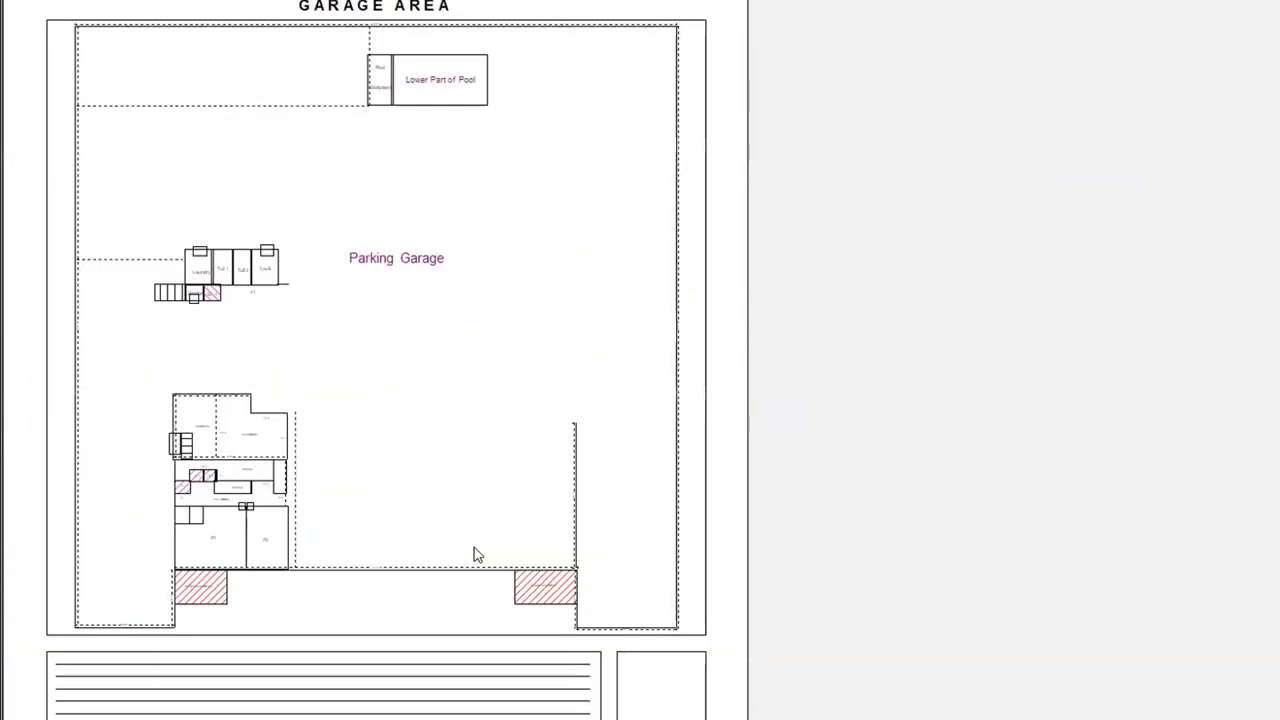
scroll(478, 555, down, 5)
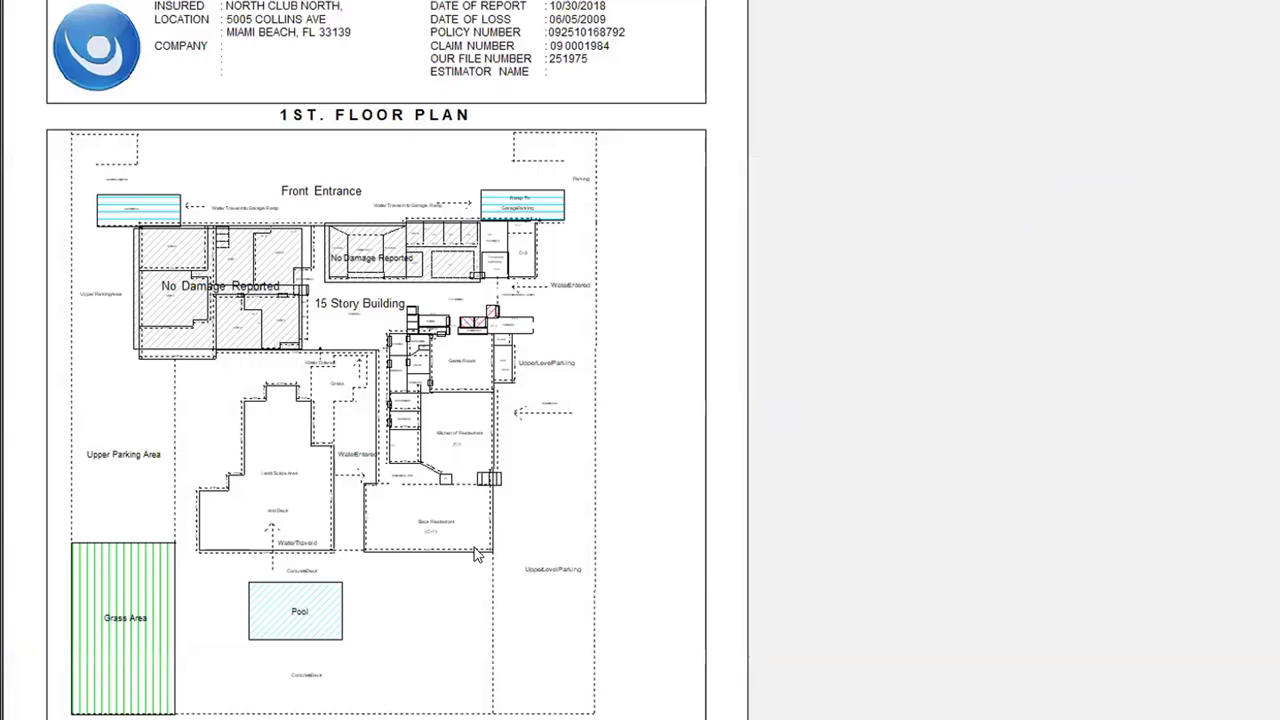